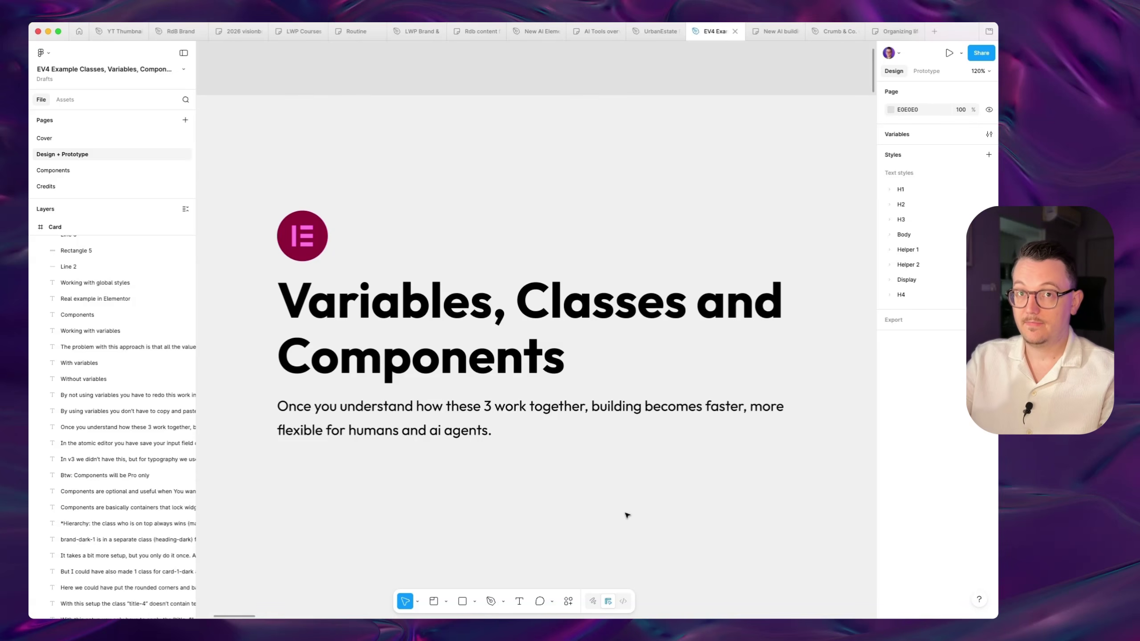
Step: Go through the title section and "The big idea" overview of variables, classes and components
scroll(619, 463, down, 1)
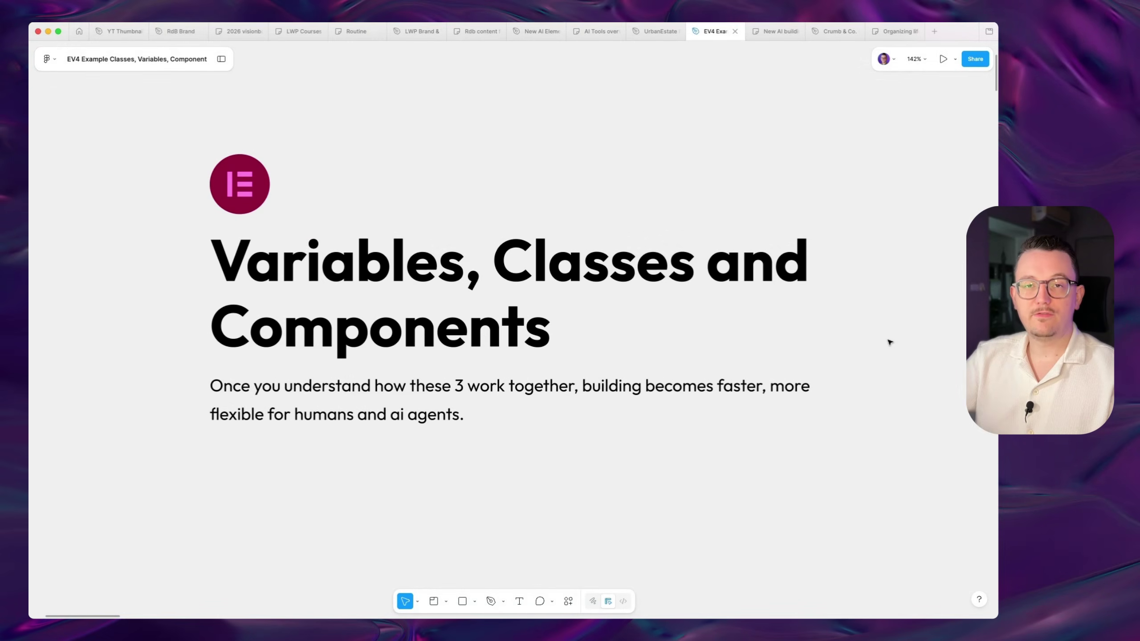
scroll(890, 343, down, 10)
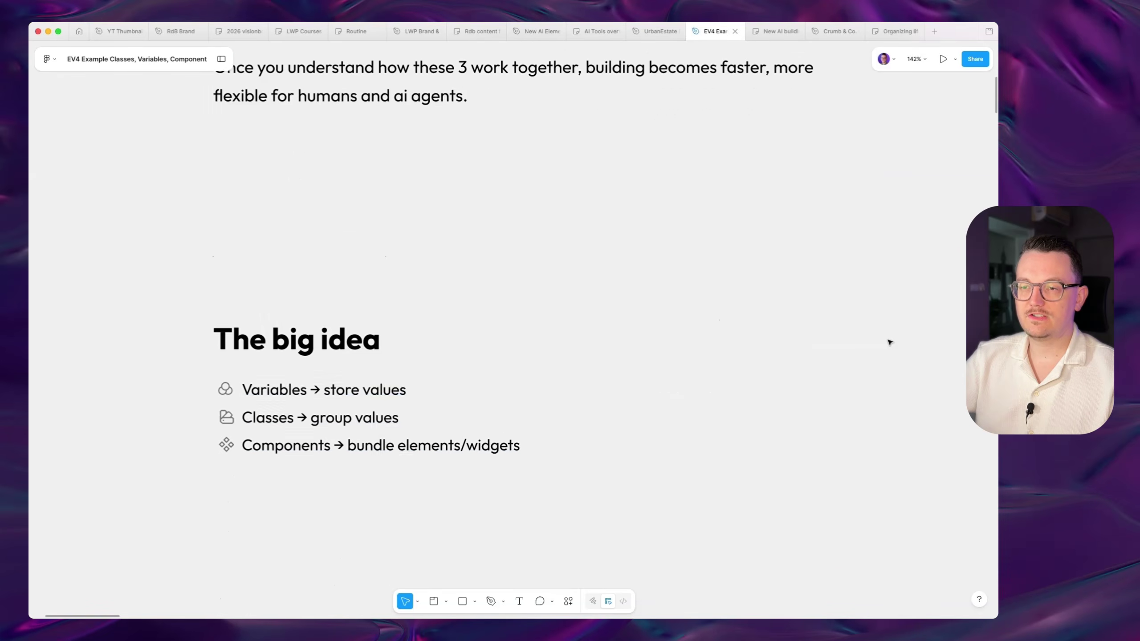
scroll(206, 489, up, 5)
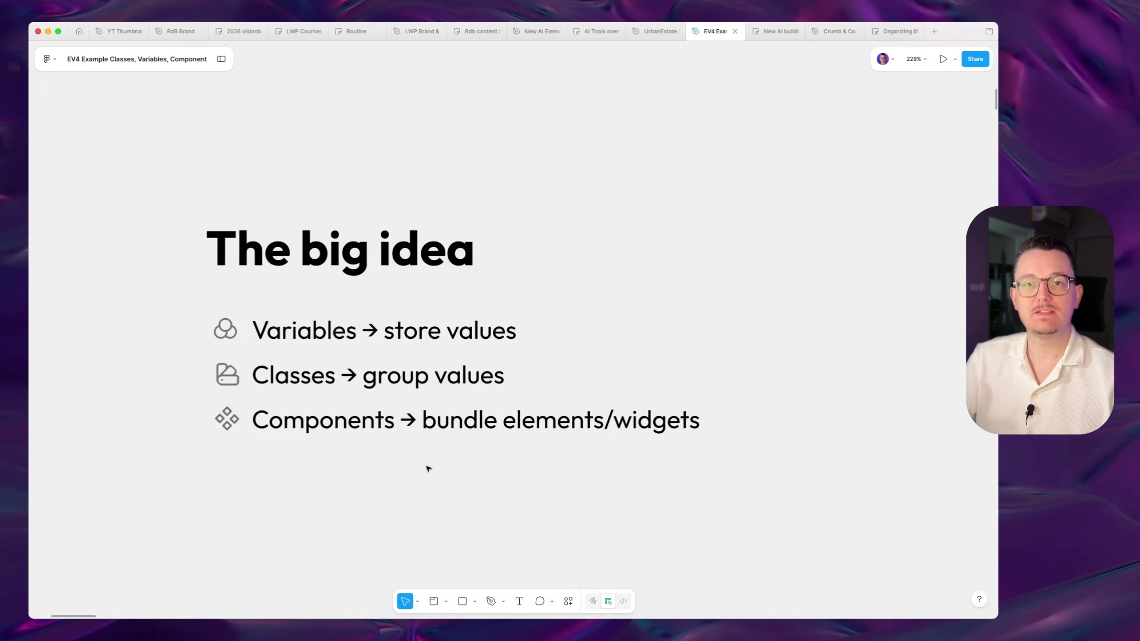
ctrl+scroll(619, 461, down, 3)
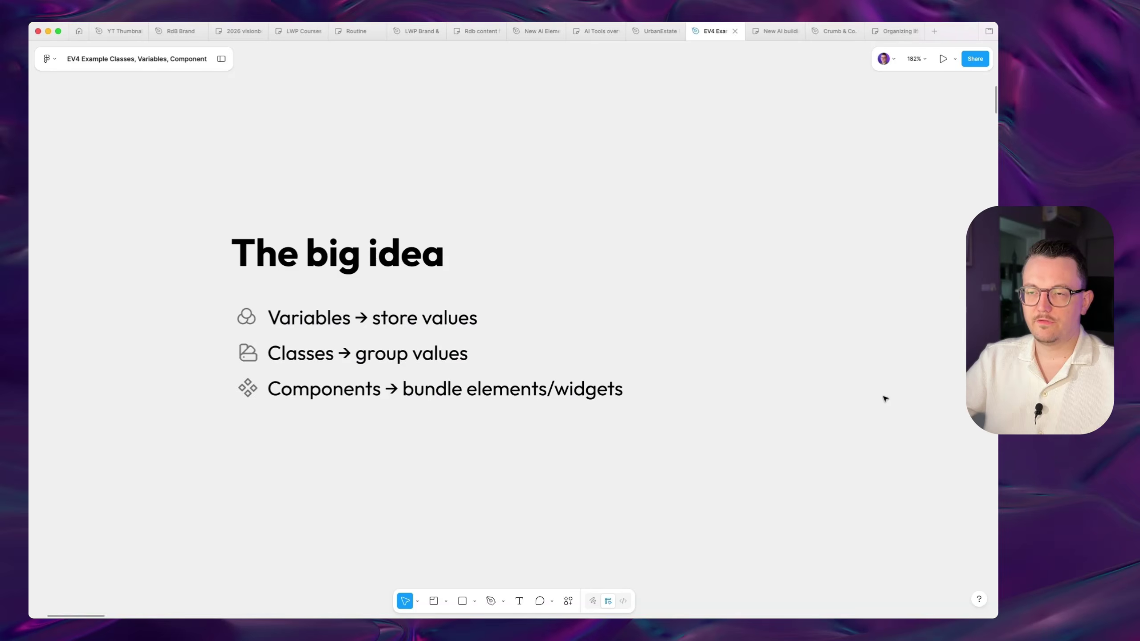
Step: Examine the Variables section, comparing the Heading element's font size and text color fields without and with variables
scroll(883, 398, down, 5)
scroll(885, 398, down, 8)
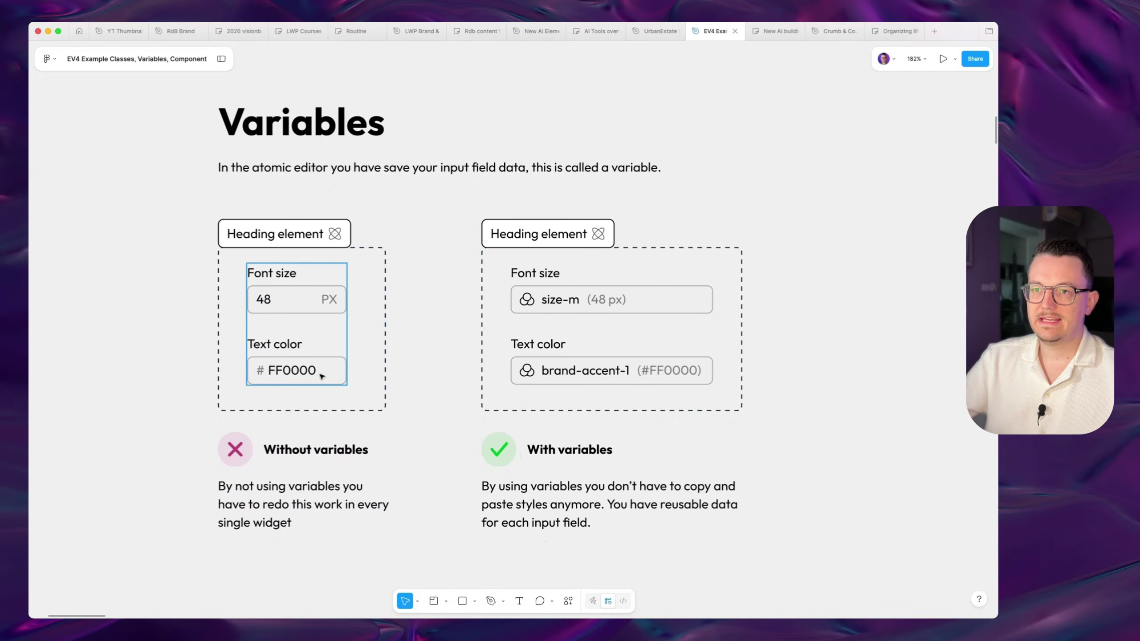
scroll(189, 305, down, 1)
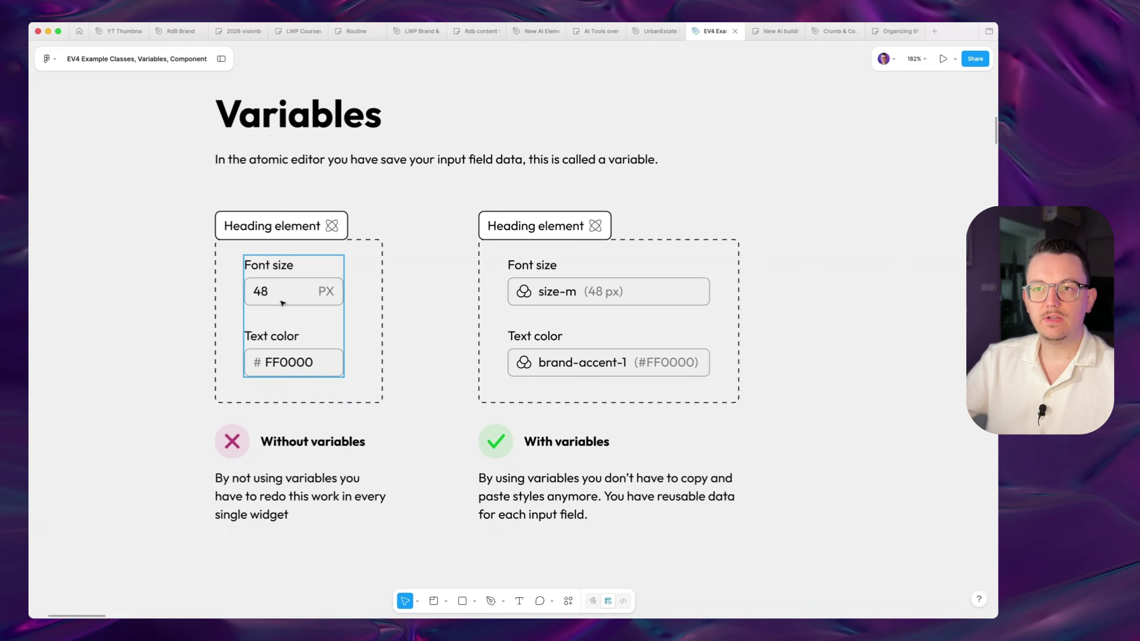
double_click(301, 299)
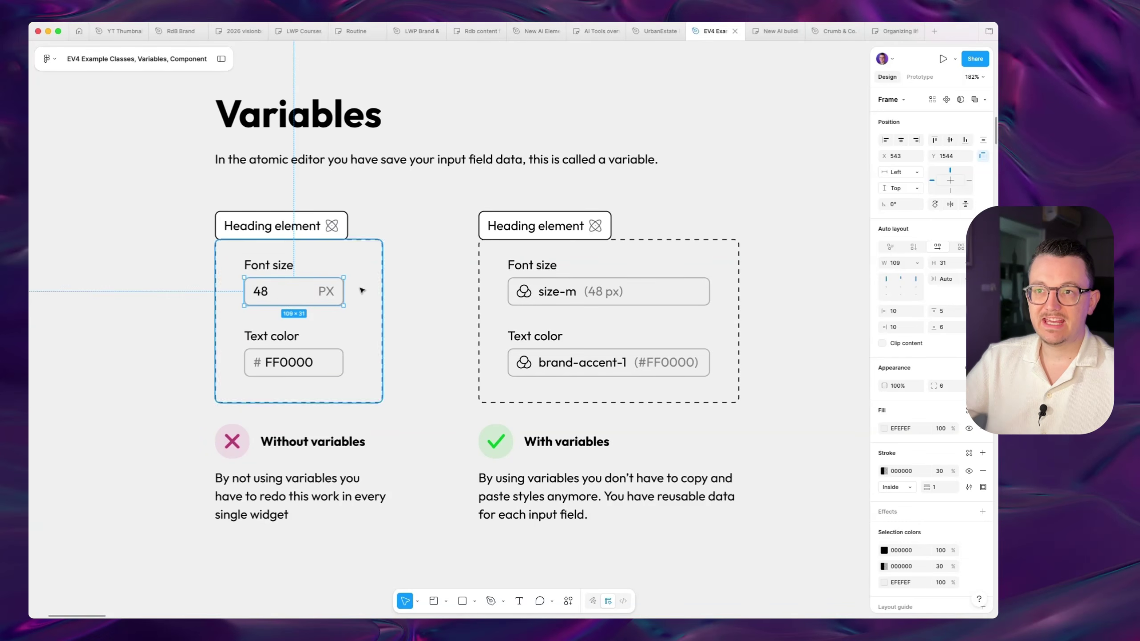
click(407, 306)
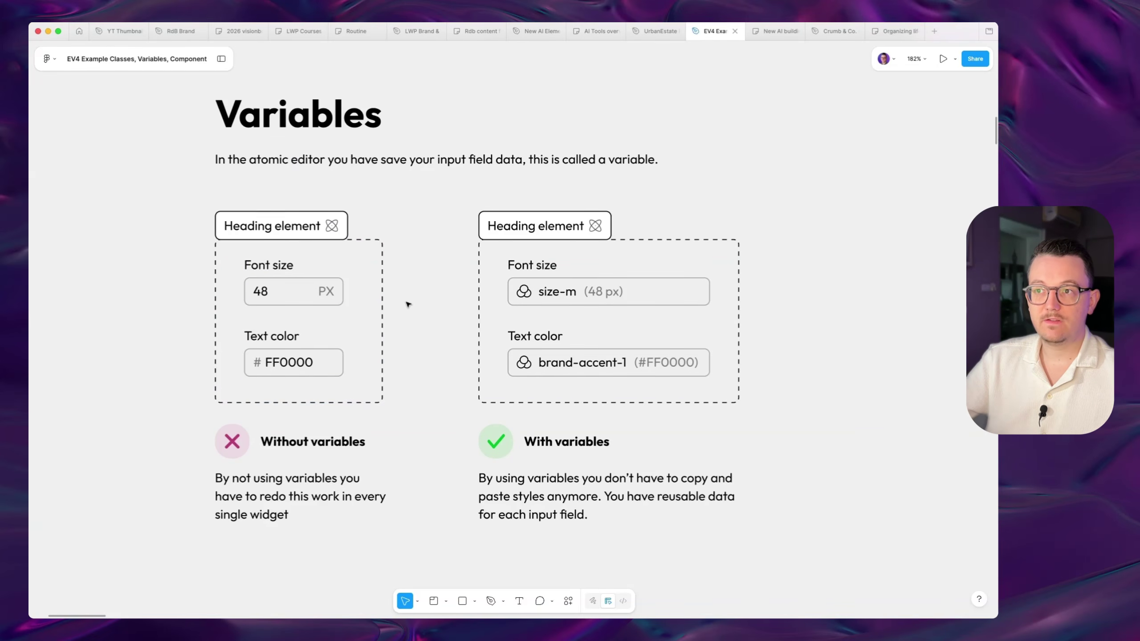
click(641, 307)
double_click(631, 298)
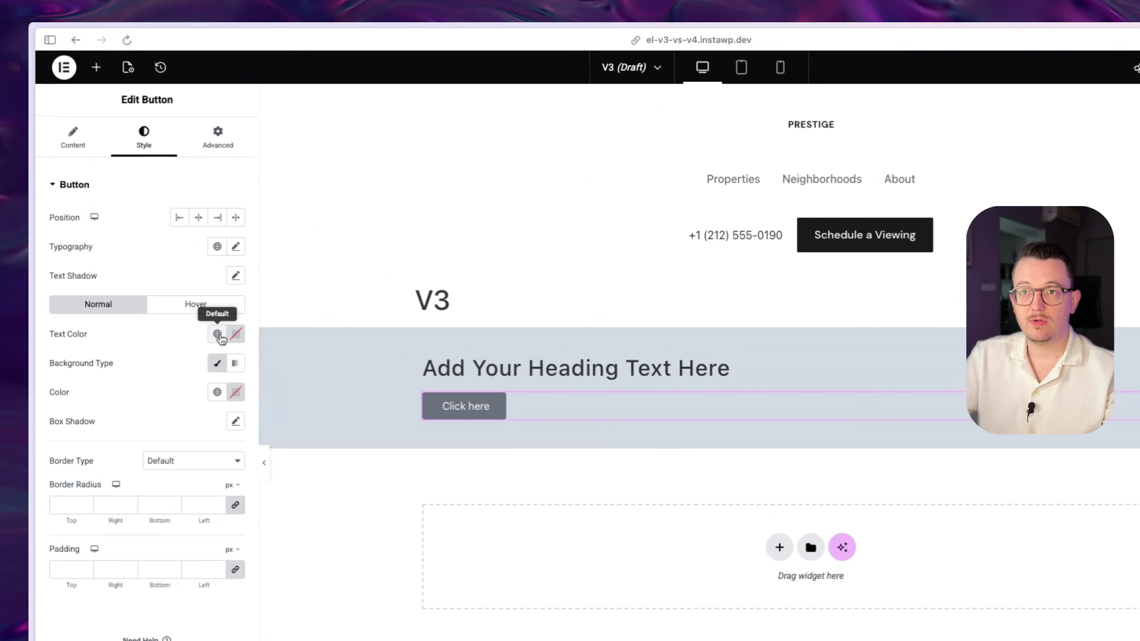
Step: Switch to the Elementor V3 editor and inspect the button's global text color options and its padding fields
click(165, 247)
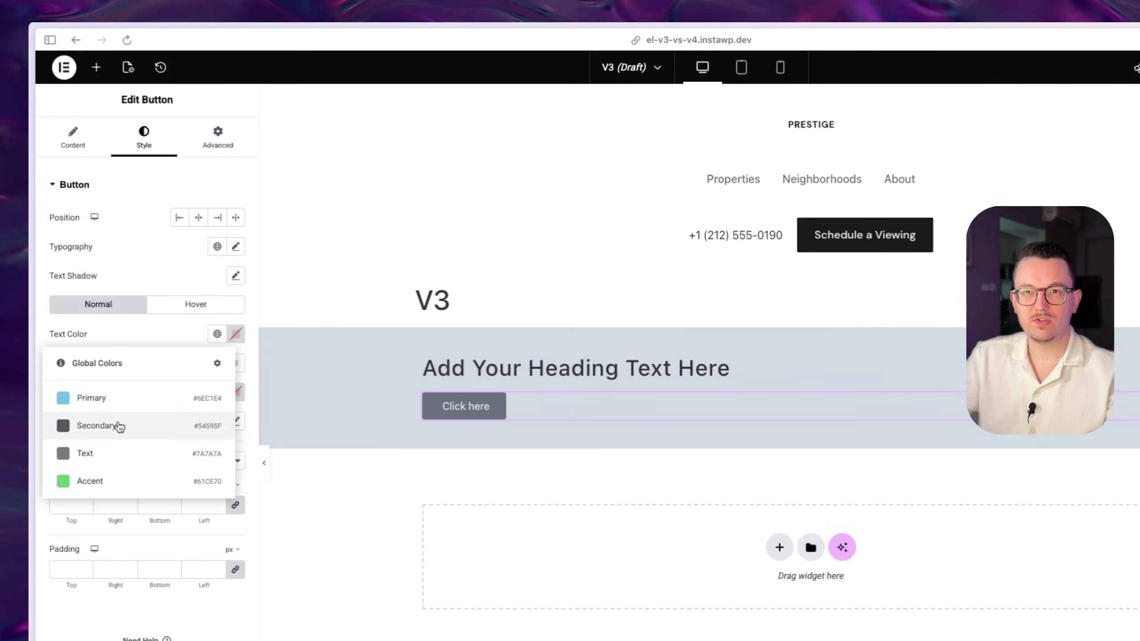
click(132, 348)
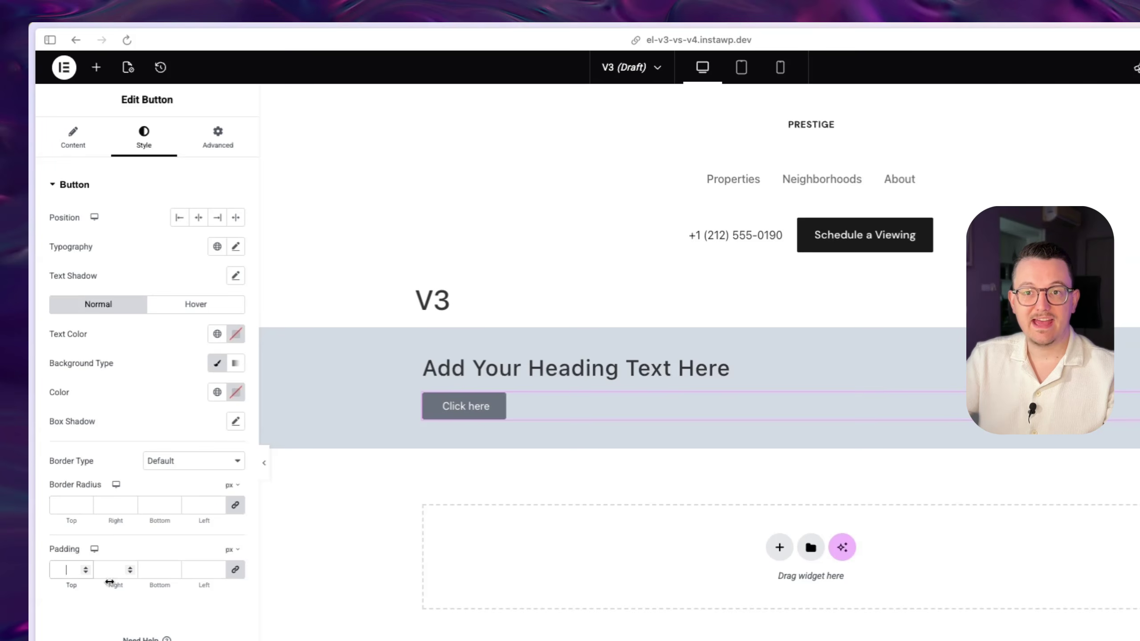
click(85, 569)
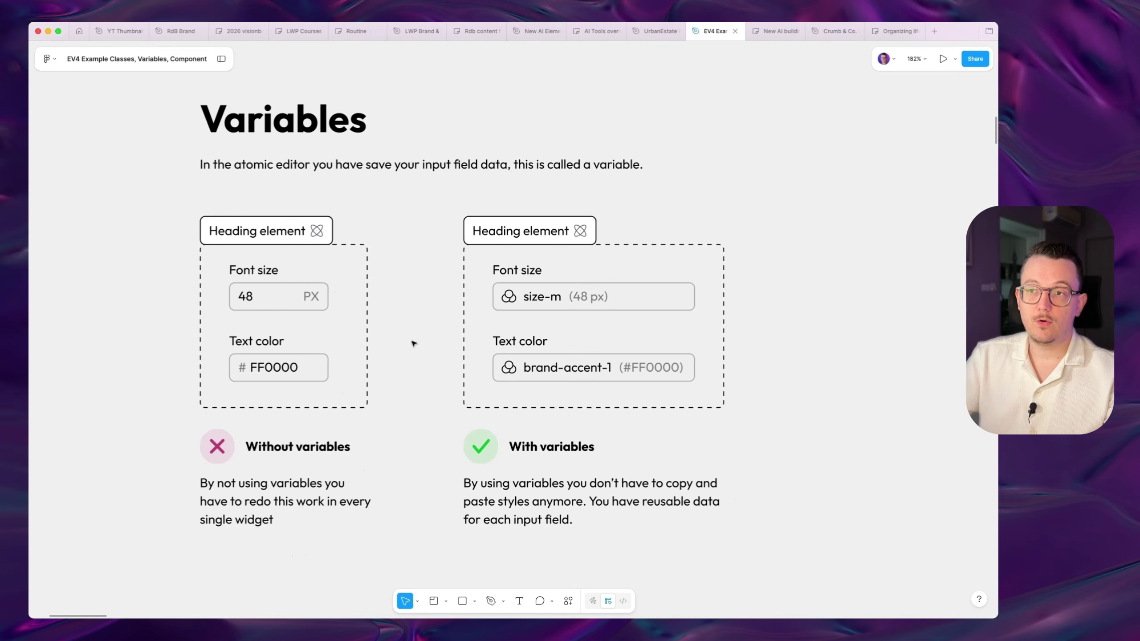
Step: Switch back to the Figma file and examine the size-m and brand-accent-1 variable fields of the Heading element up close
scroll(419, 338, right, 1)
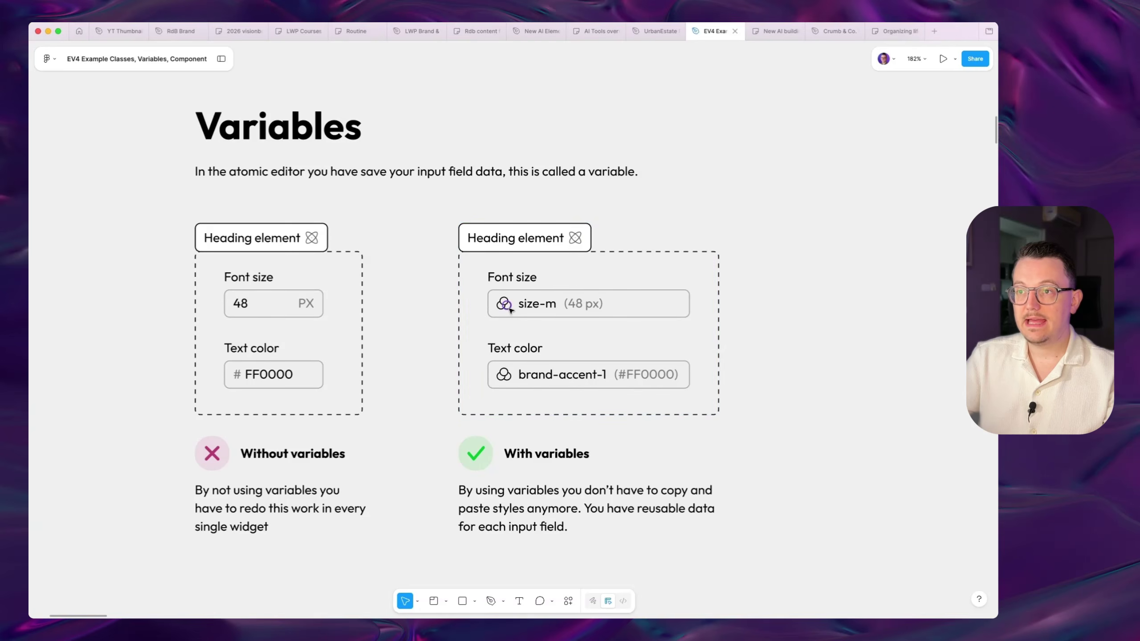
scroll(527, 313, up, 10)
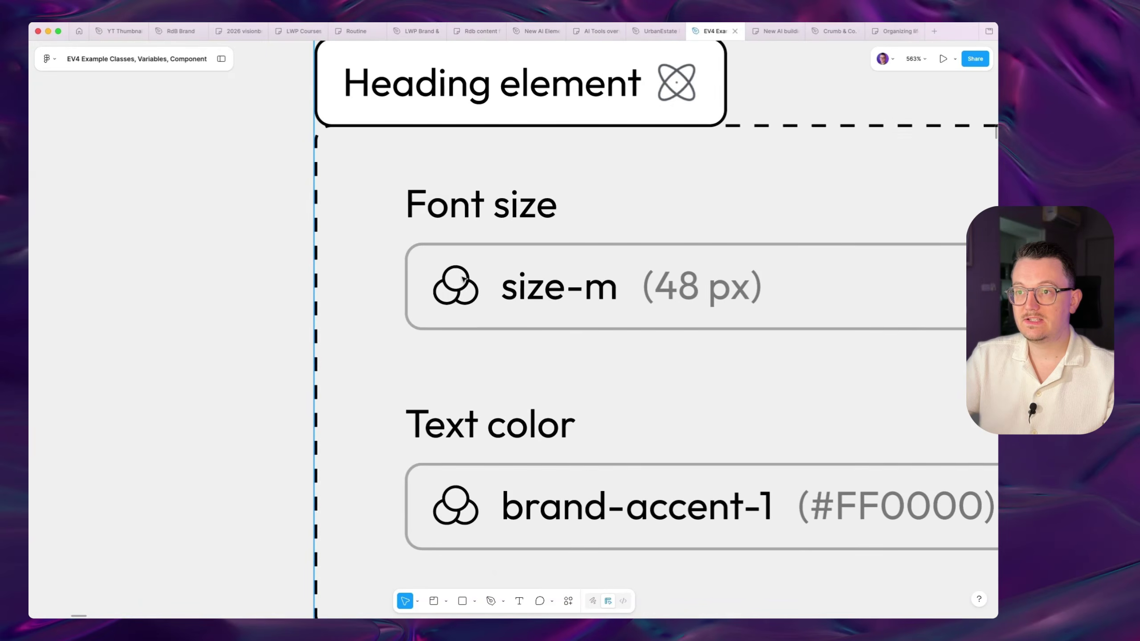
scroll(458, 284, down, 5)
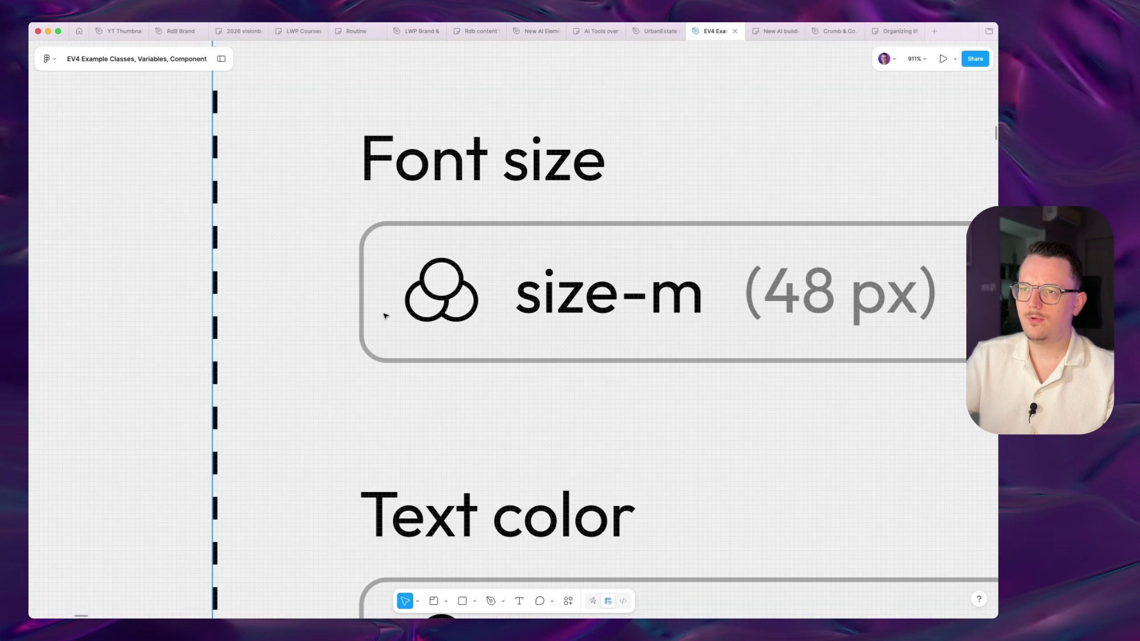
scroll(387, 310, down, 5)
scroll(385, 315, up, 5)
scroll(384, 313, down, 8)
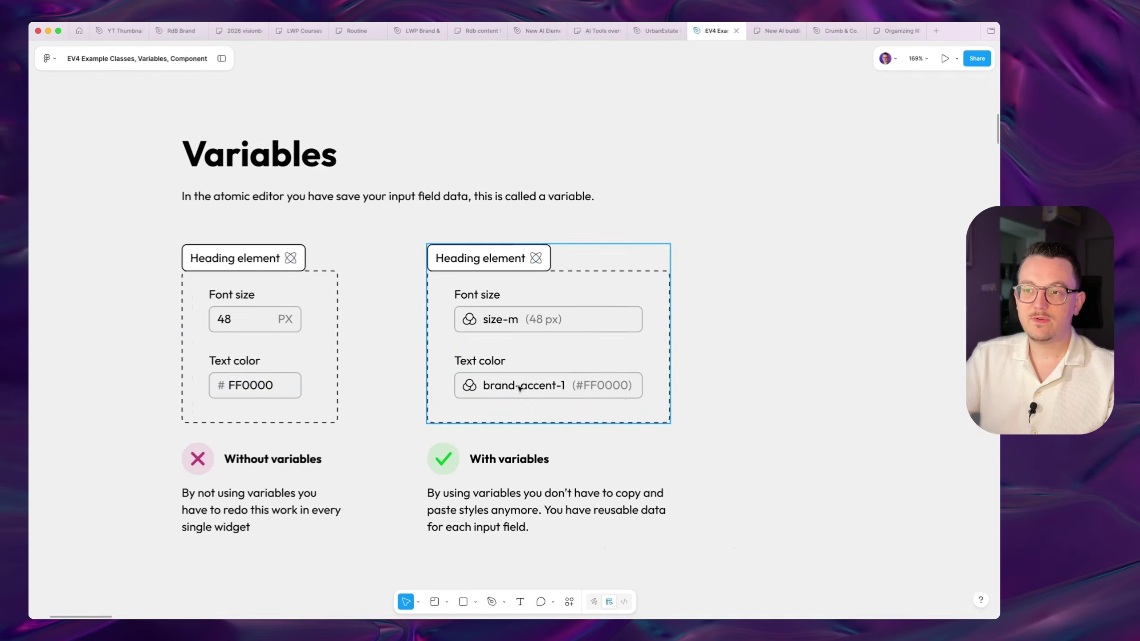
click(518, 387)
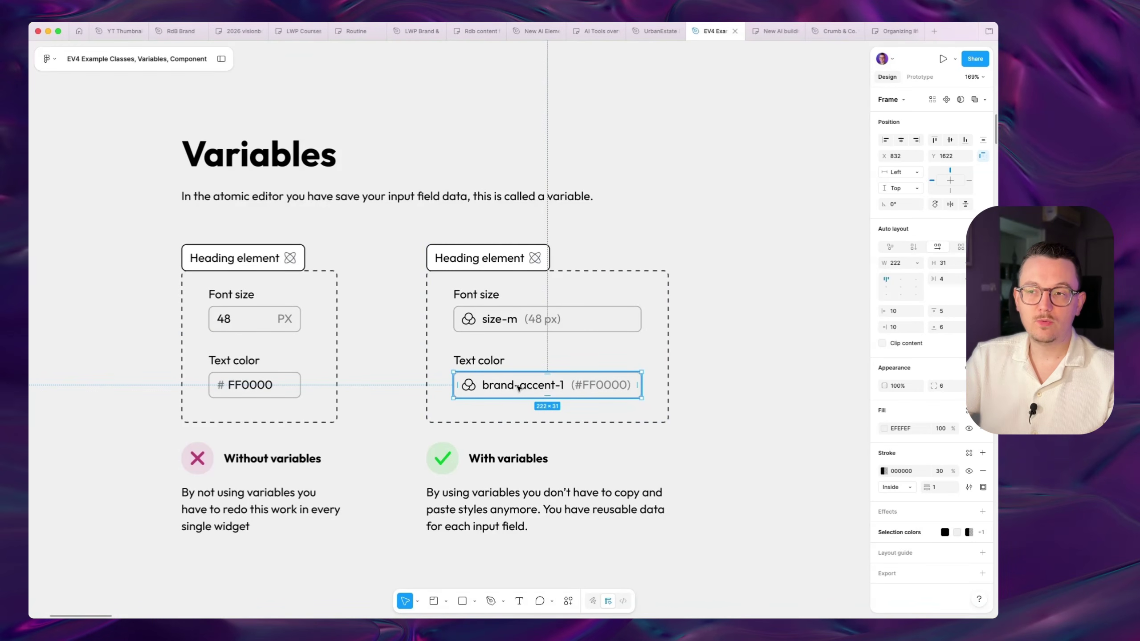
click(413, 382)
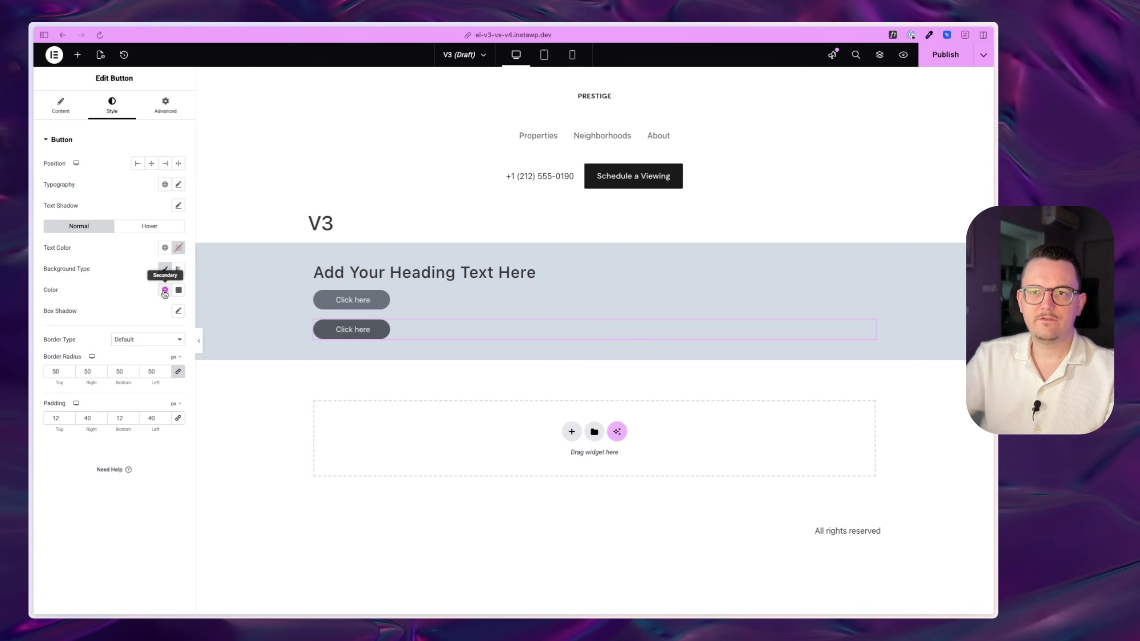
Step: In the Elementor V3 editor, set the second button's background color to the global Accent color
click(164, 289)
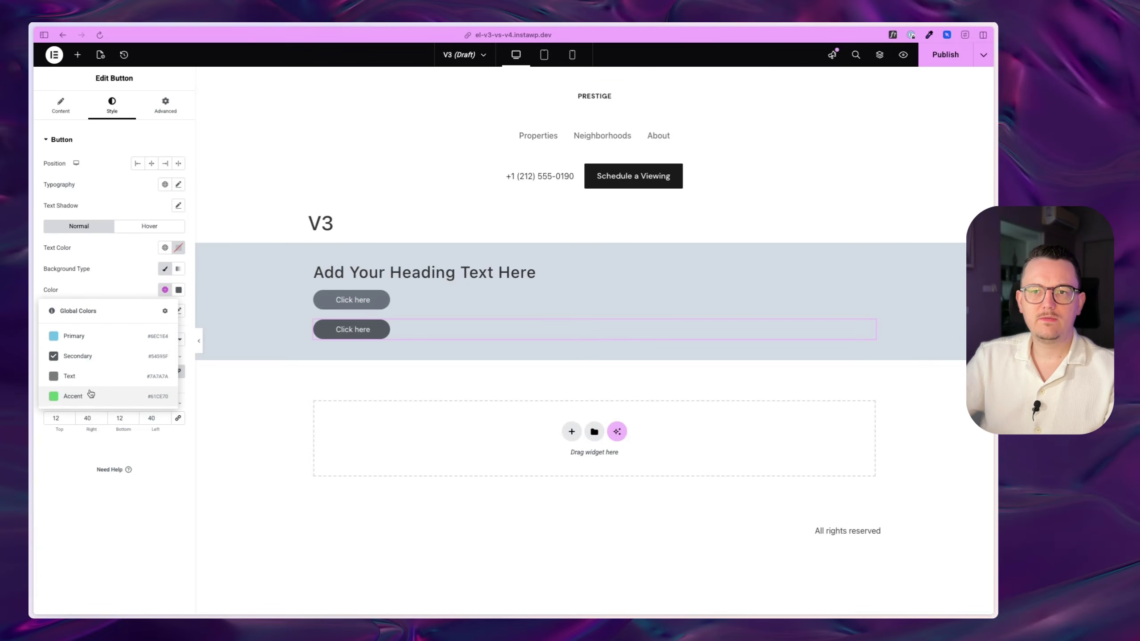
click(102, 399)
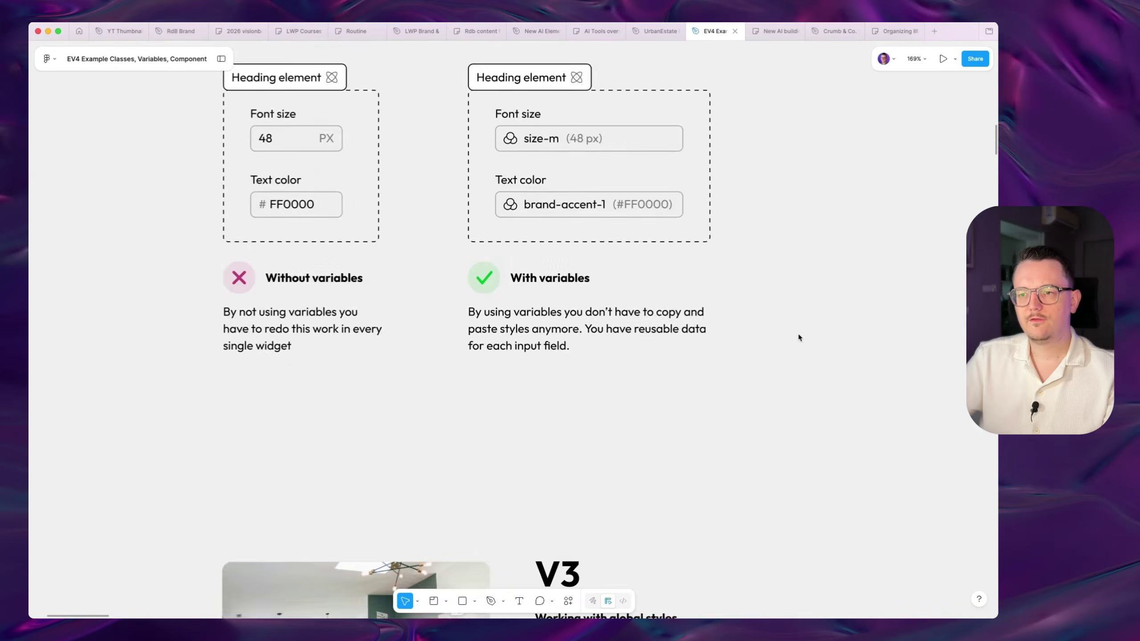
Step: In the Figma file, examine the V3 global styles example, with the property card linked to the V3 Heading widget's color and typography
scroll(799, 334, down, 10)
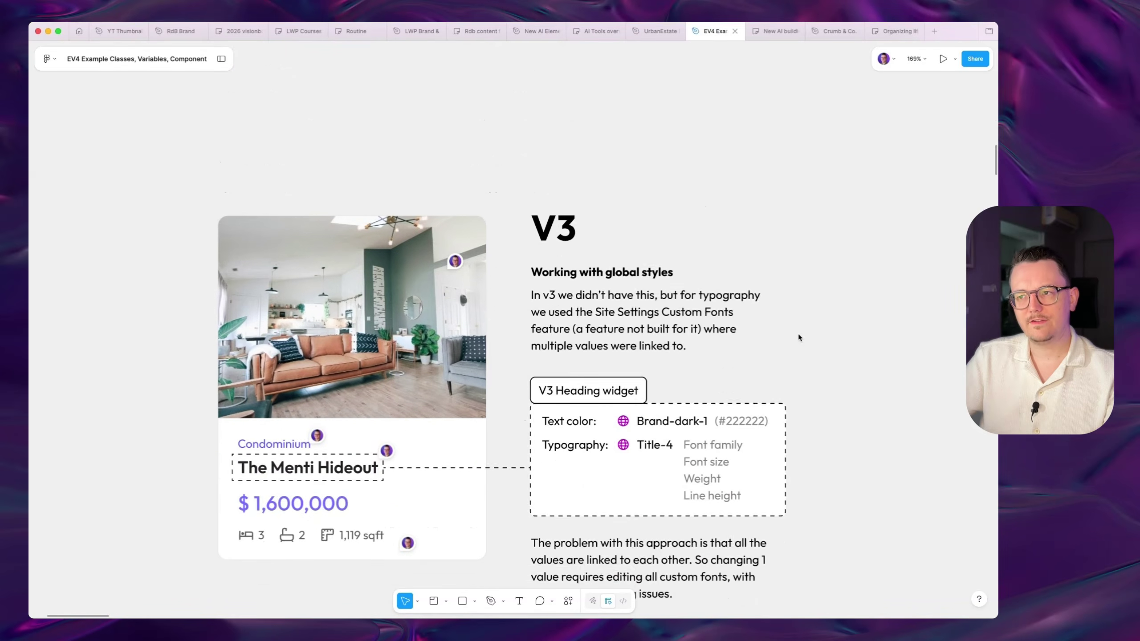
scroll(799, 337, down, 1)
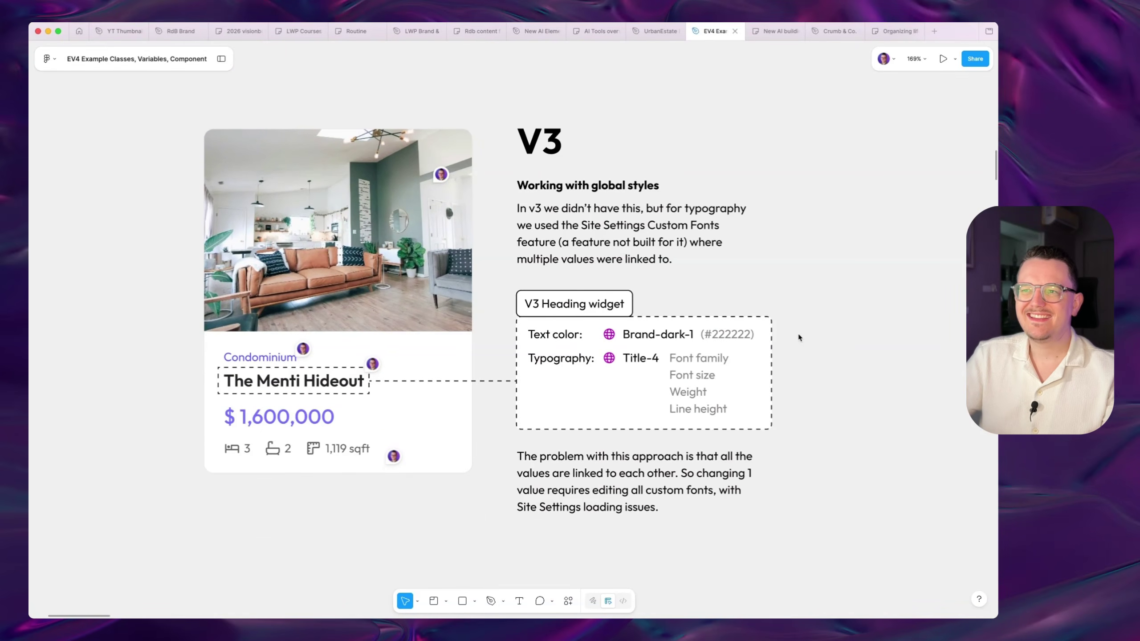
scroll(799, 336, right, 2)
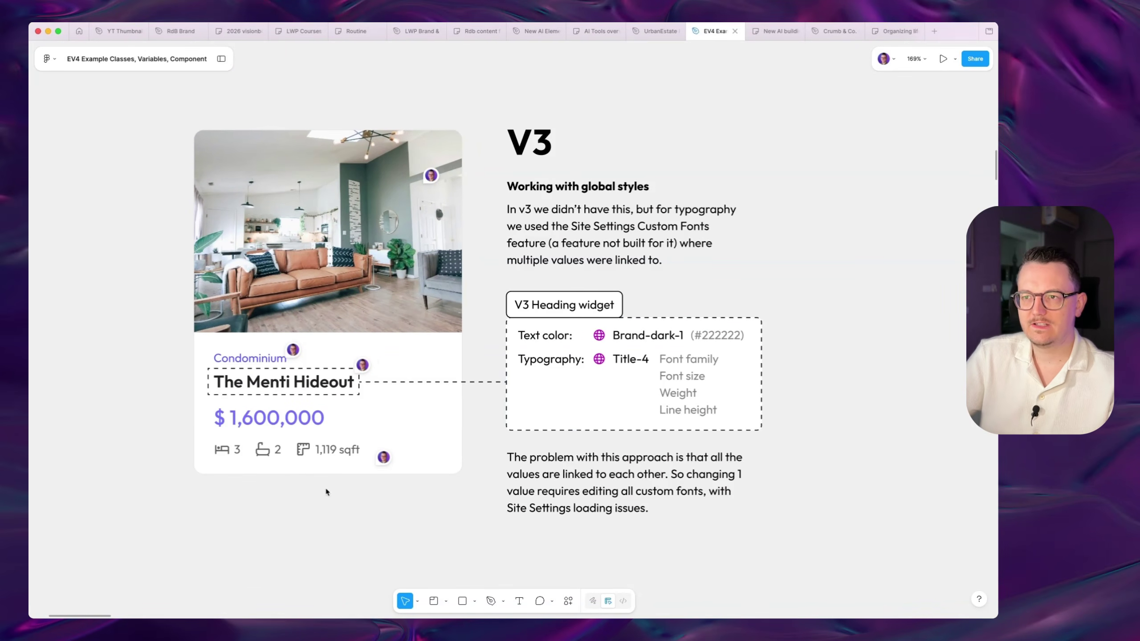
scroll(242, 346, right, 2)
scroll(242, 347, up, 1)
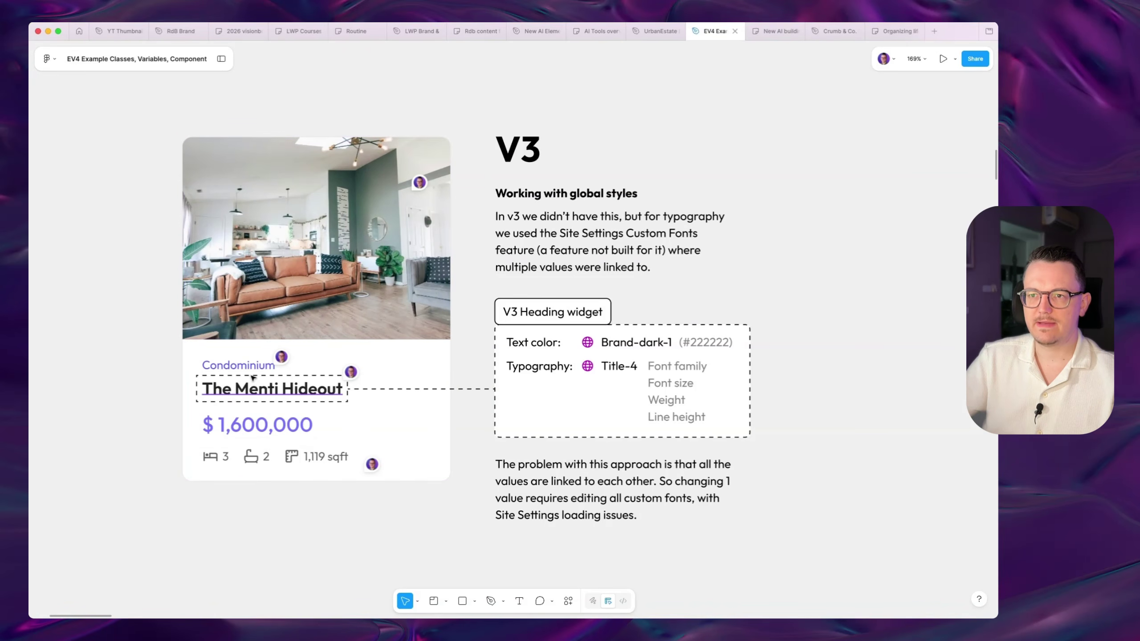
scroll(238, 381, right, 2)
scroll(238, 382, down, 1)
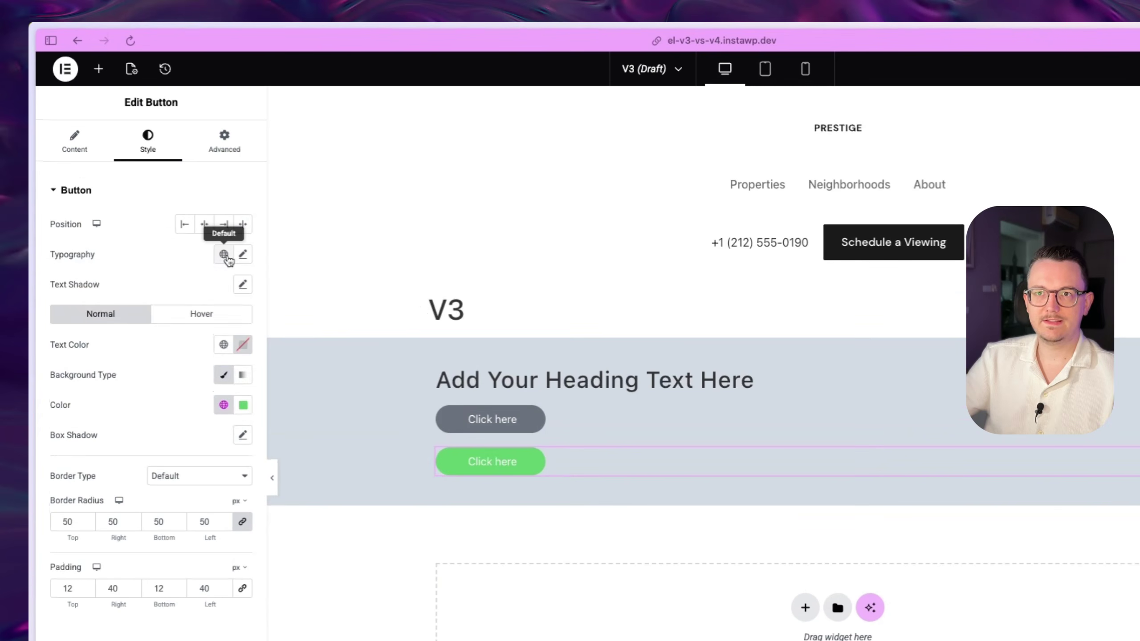
Step: In Elementor, open the Global Fonts site settings from the green button's global typography options and save the site settings
click(224, 254)
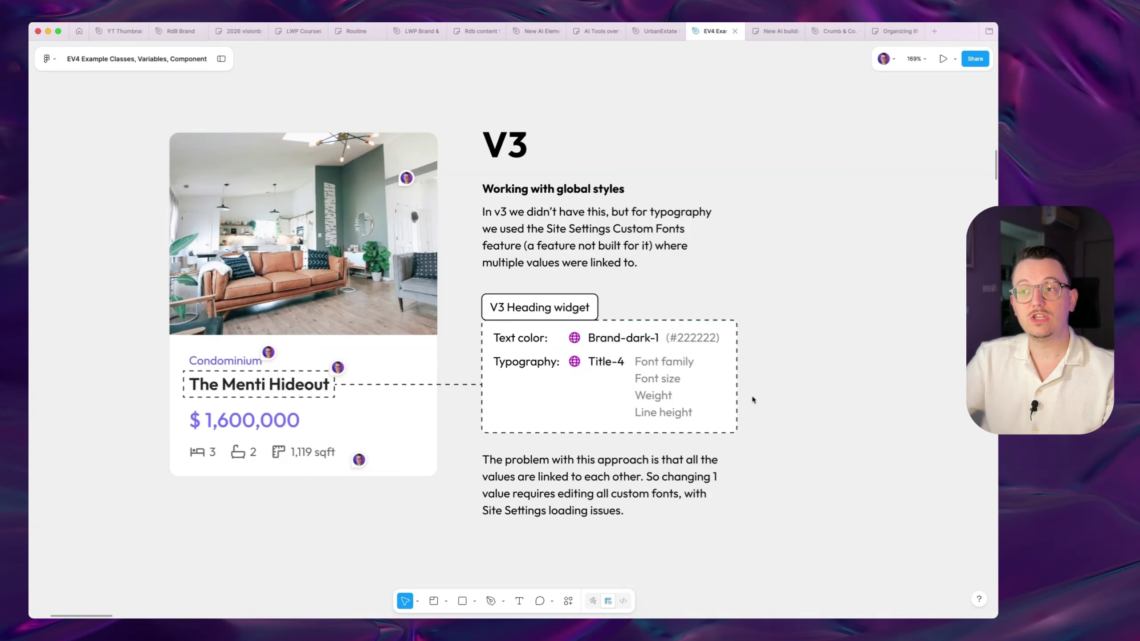
scroll(664, 381, right, 1)
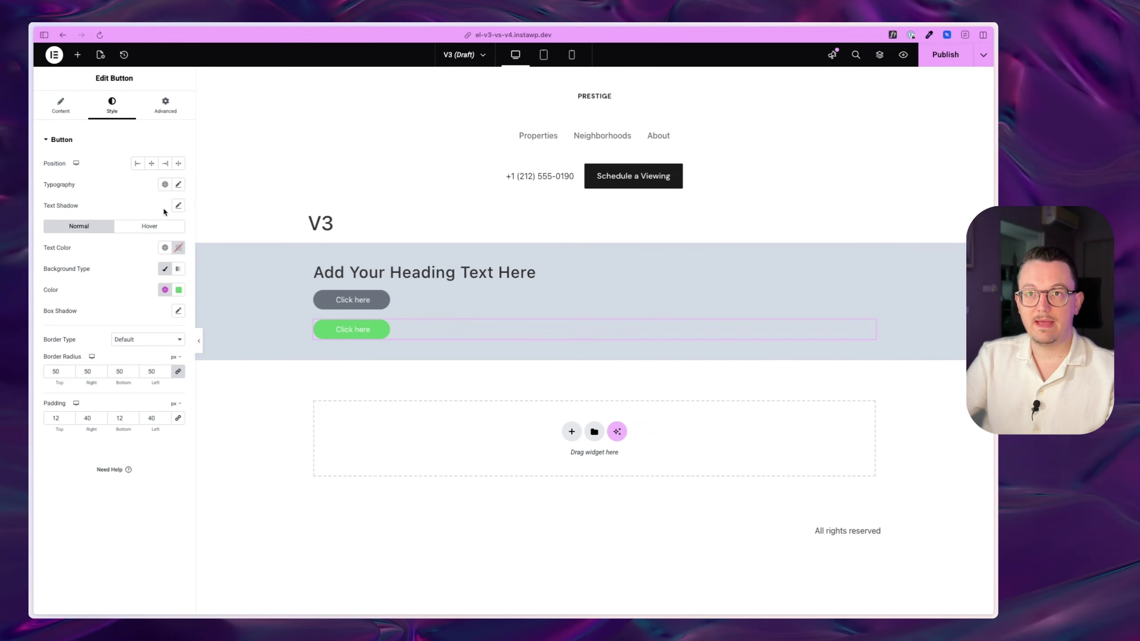
click(165, 185)
click(163, 207)
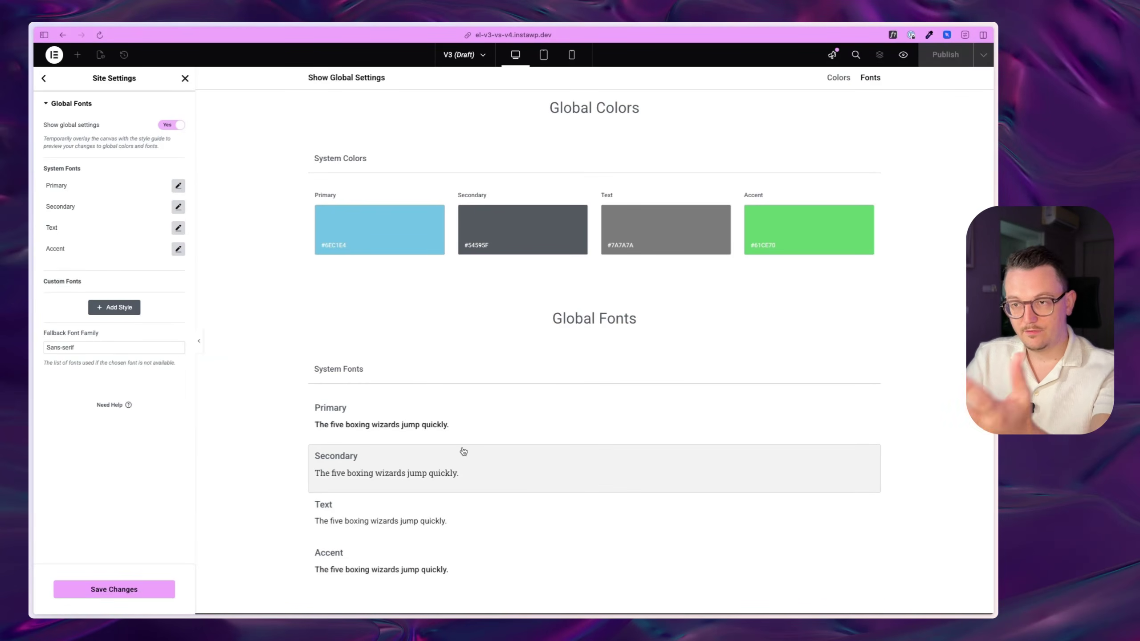
click(218, 176)
click(581, 358)
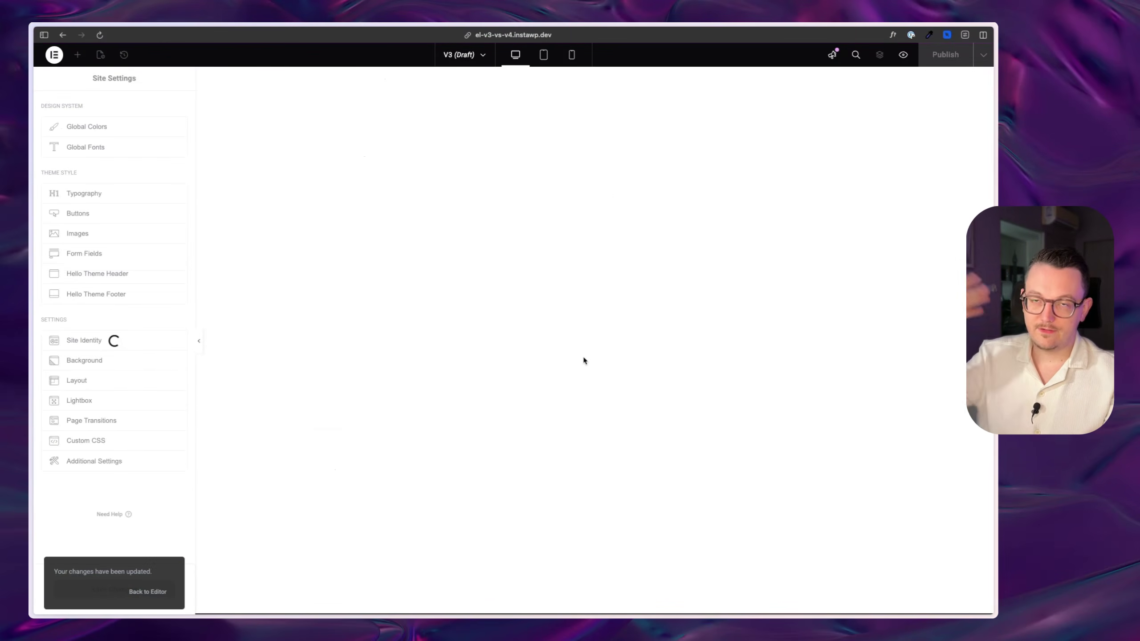
Step: Revisit the V3 Heading widget example in Figma, and review the Typography section of Elementor's Site Settings
key(super+Tab)
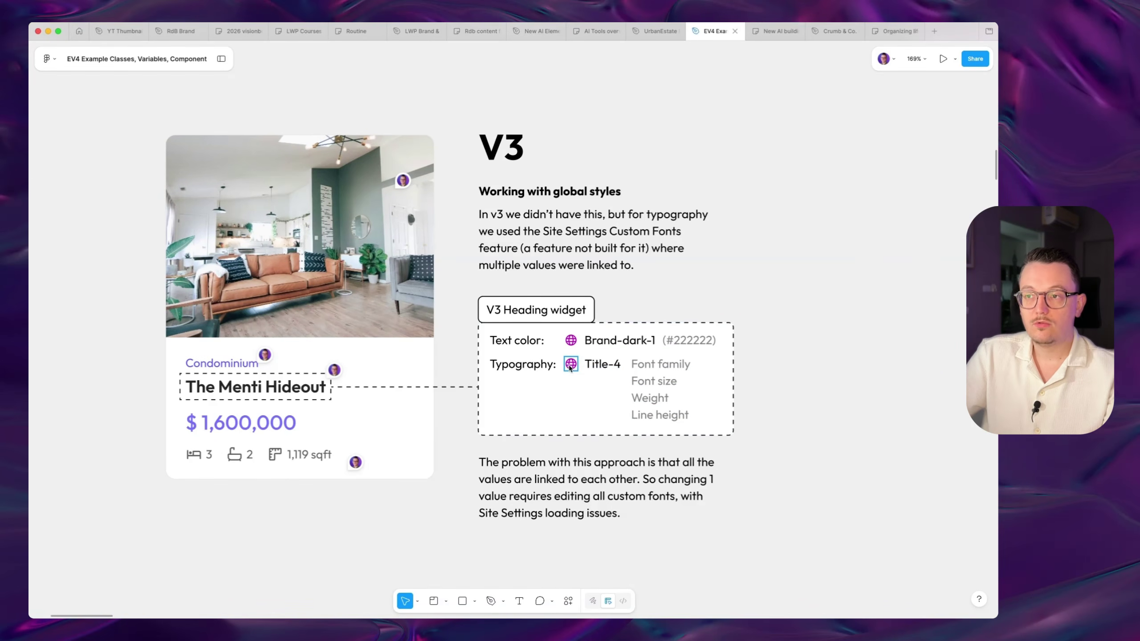
click(801, 388)
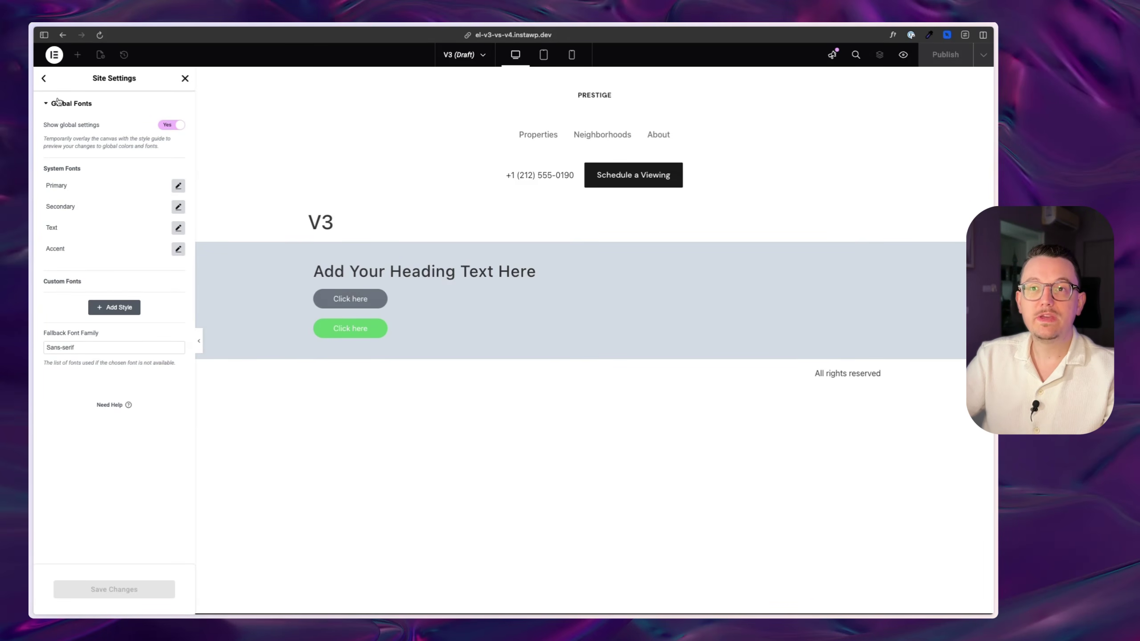
click(44, 78)
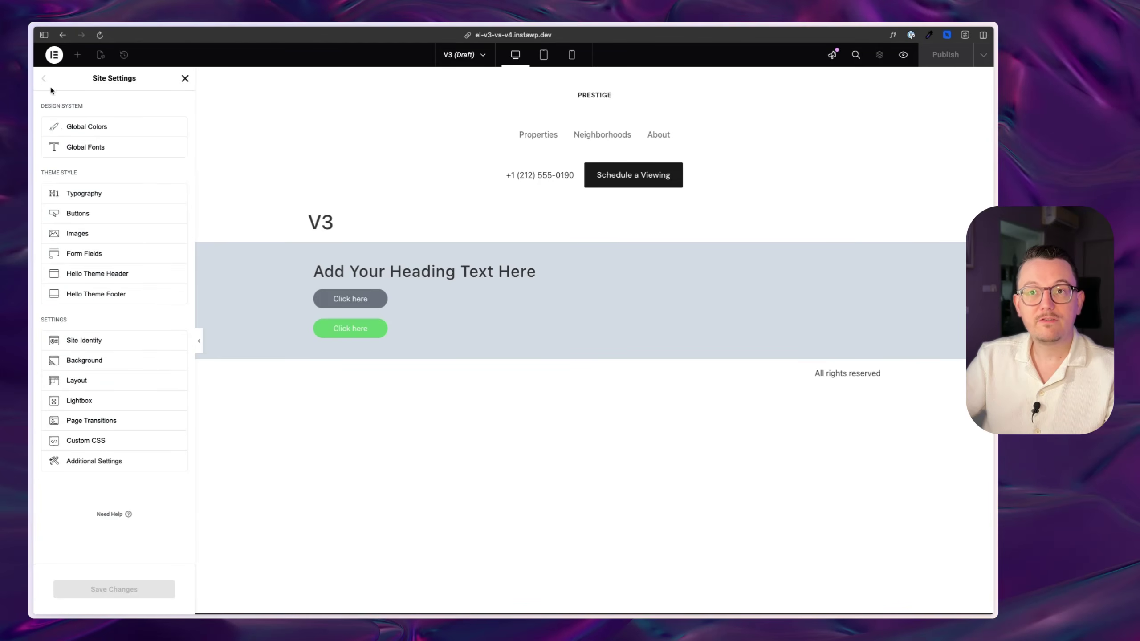
click(102, 200)
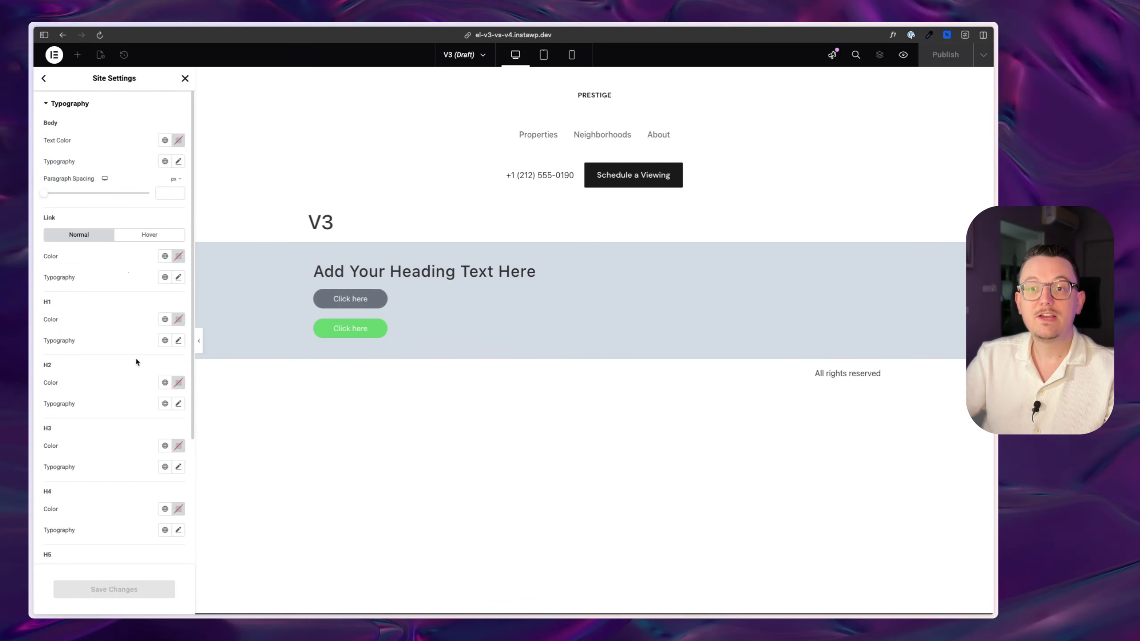
scroll(135, 356, down, 5)
scroll(146, 429, up, 4)
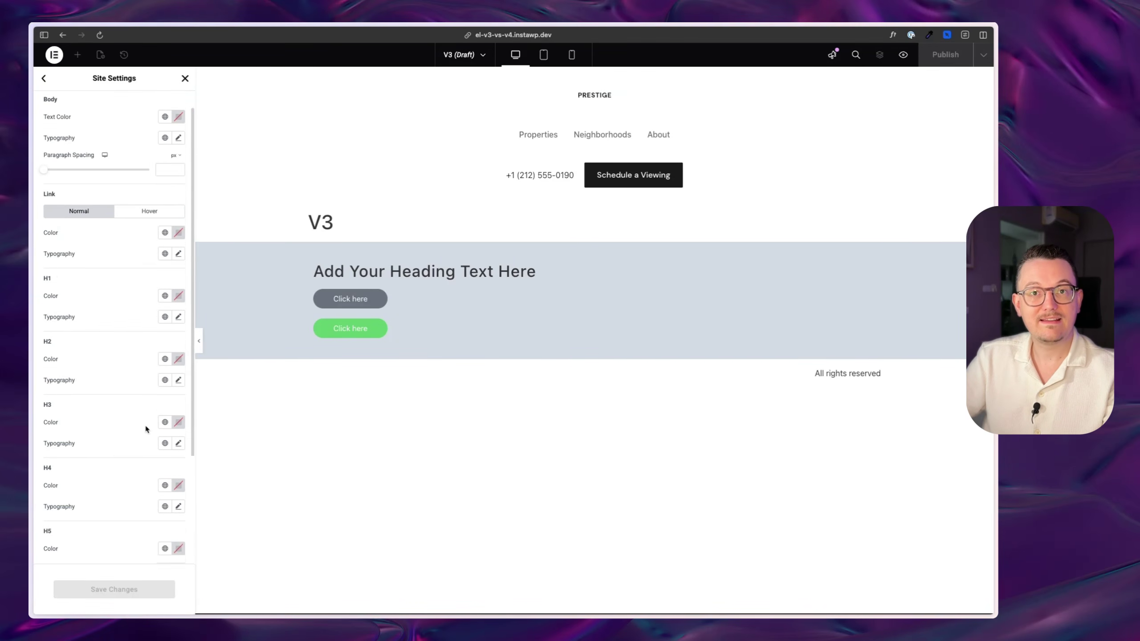
scroll(145, 429, up, 1)
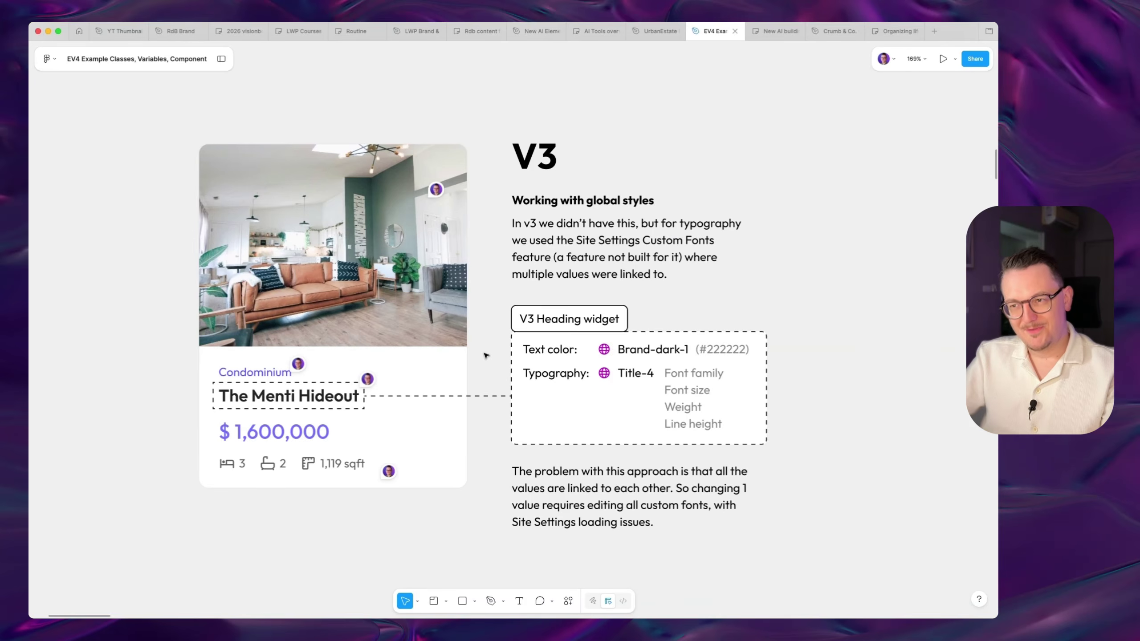
Step: Examine the Atomic / V4 variables example in the Figma file, focusing on the Heading element's local color, font size, font family and line height values
scroll(486, 355, down, 12)
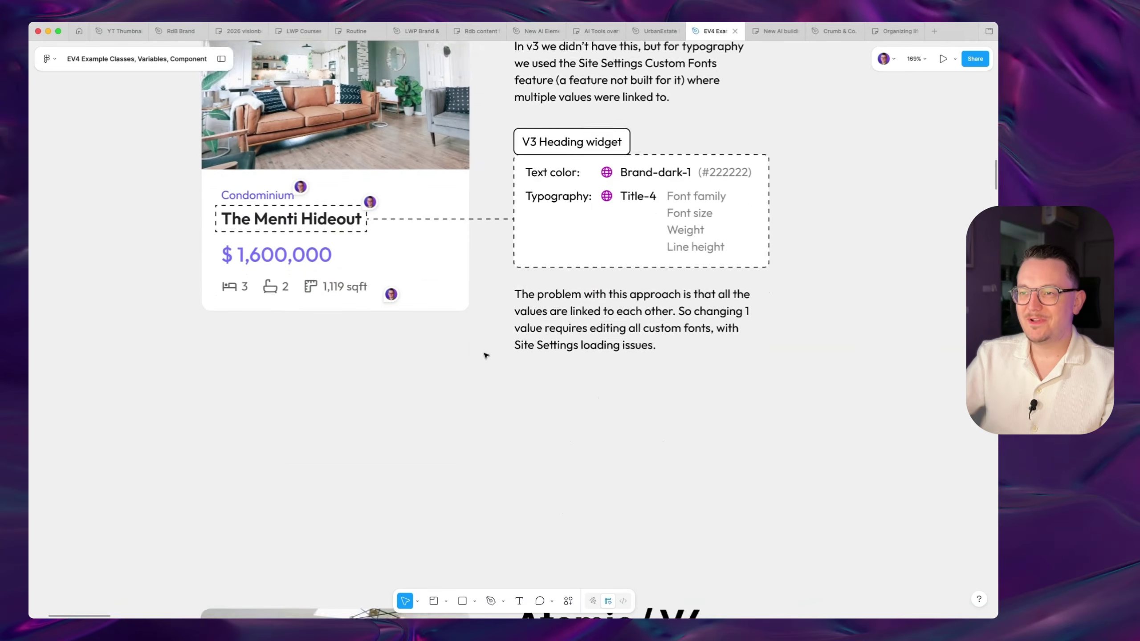
scroll(486, 356, down, 6)
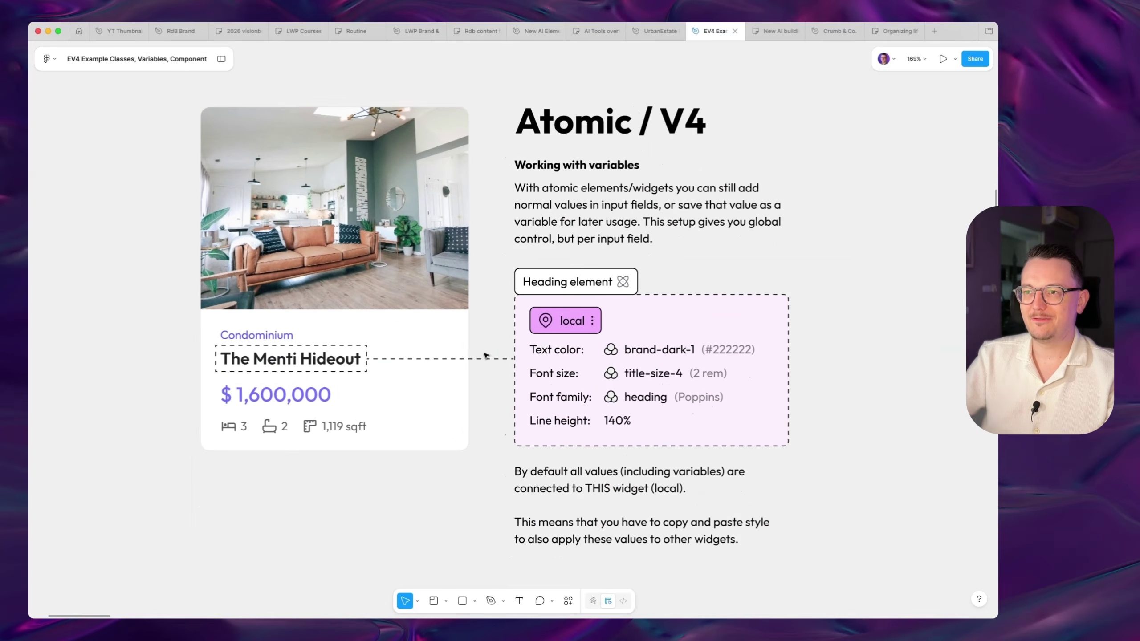
scroll(485, 337, up, 1)
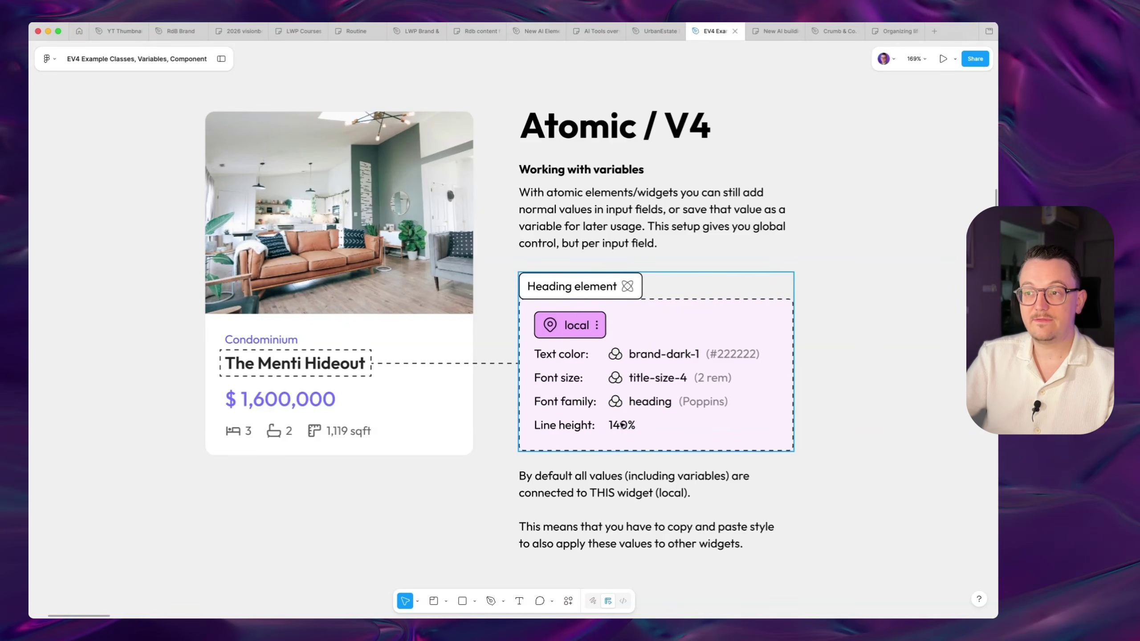
scroll(623, 429, up, 5)
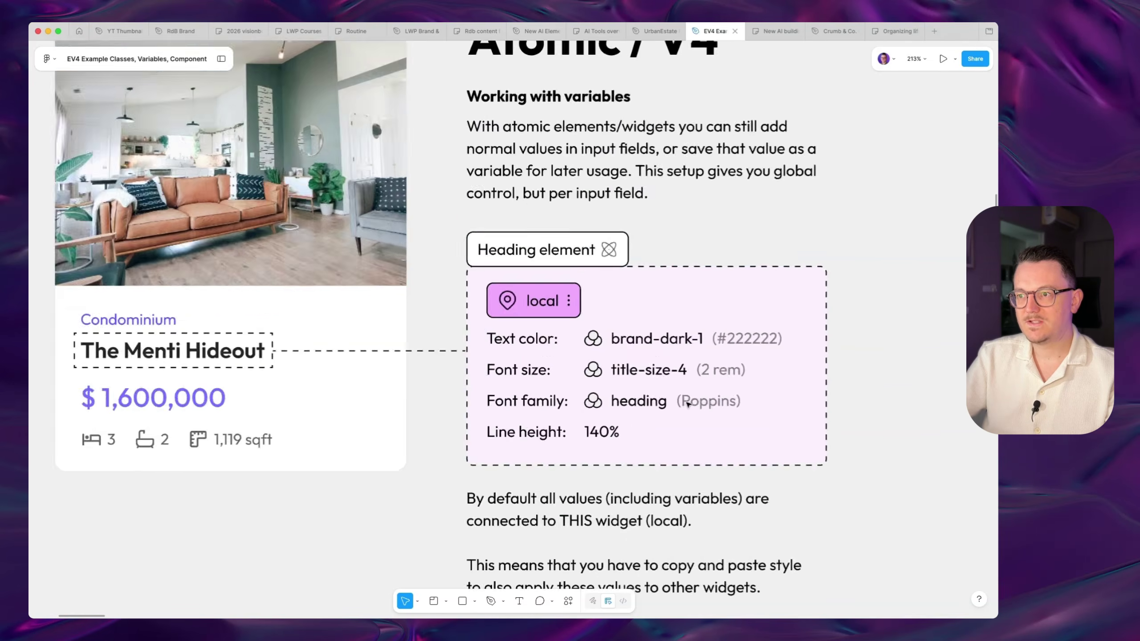
scroll(579, 402, right, 1)
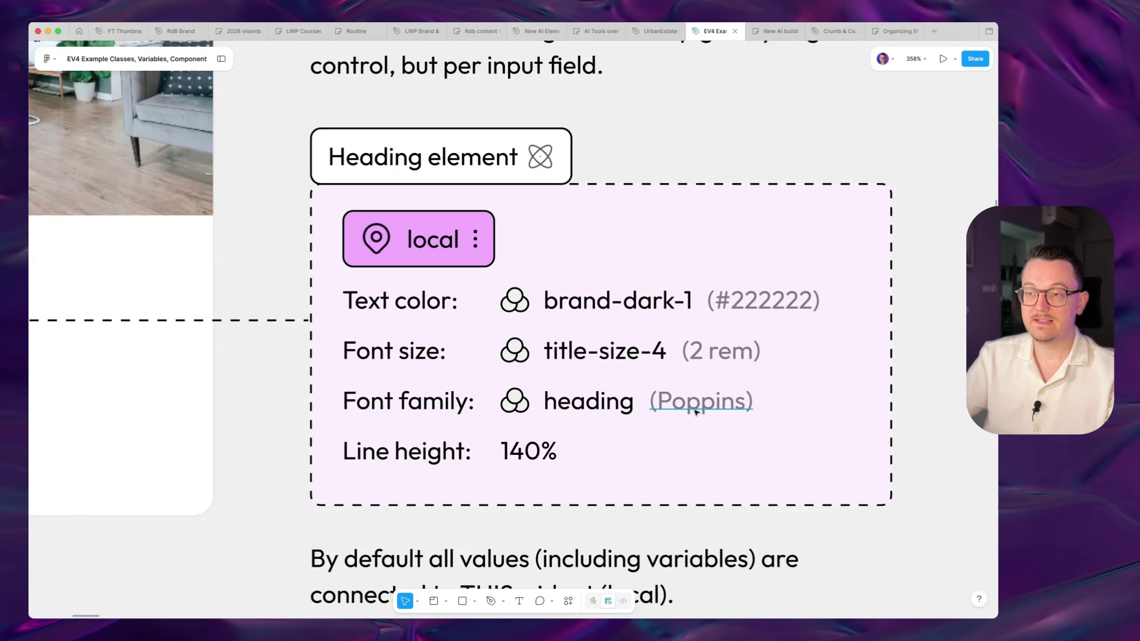
scroll(556, 407, down, 2)
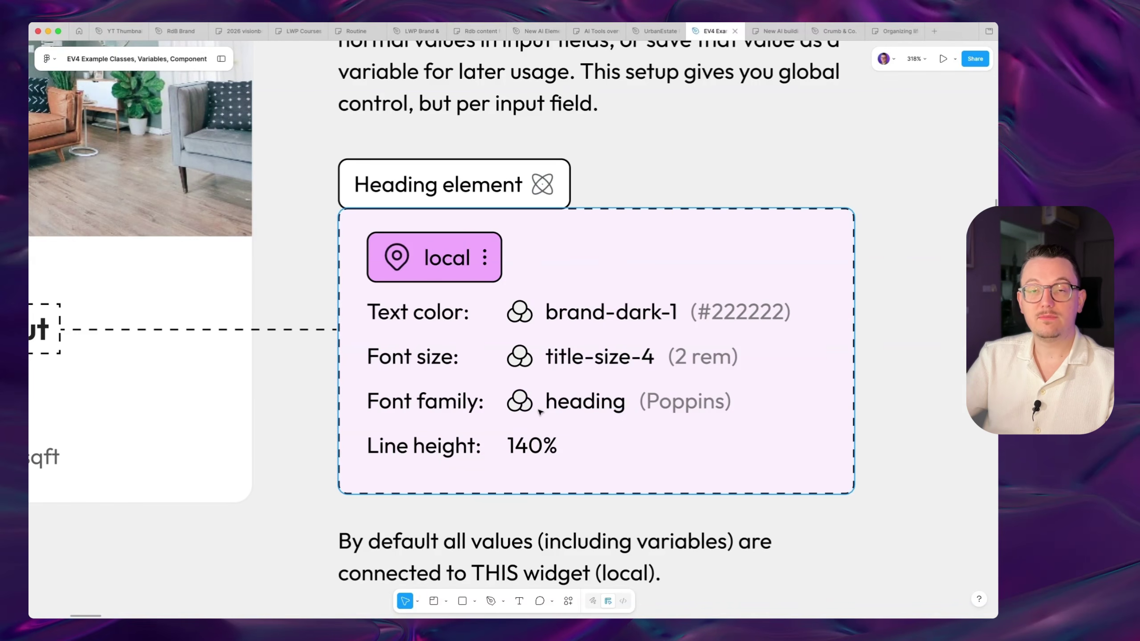
scroll(540, 412, down, 1)
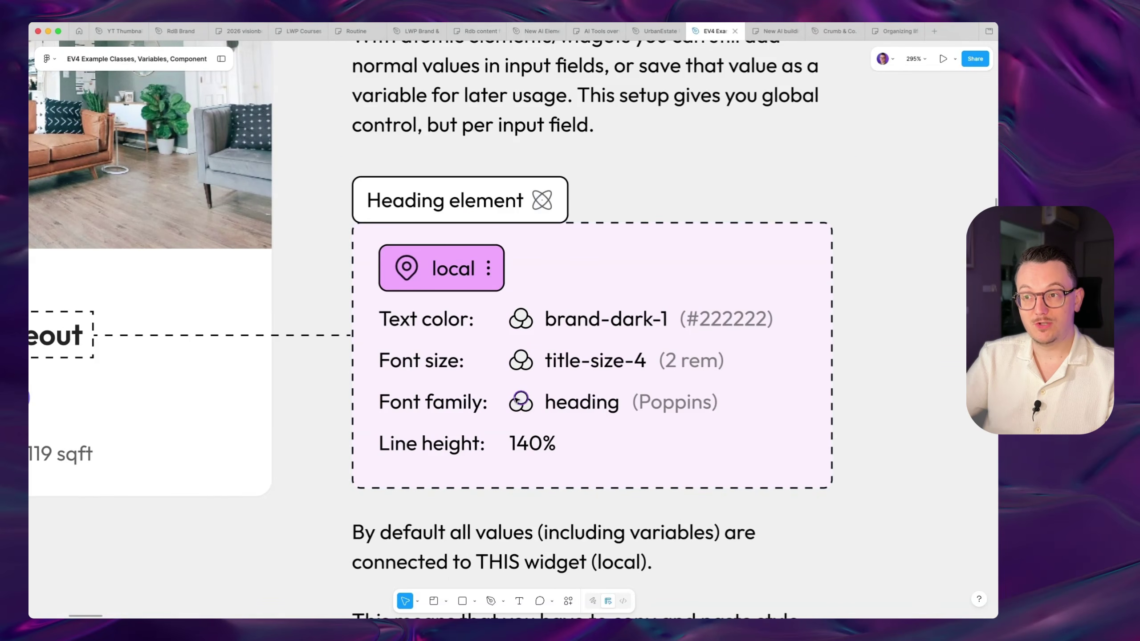
click(673, 403)
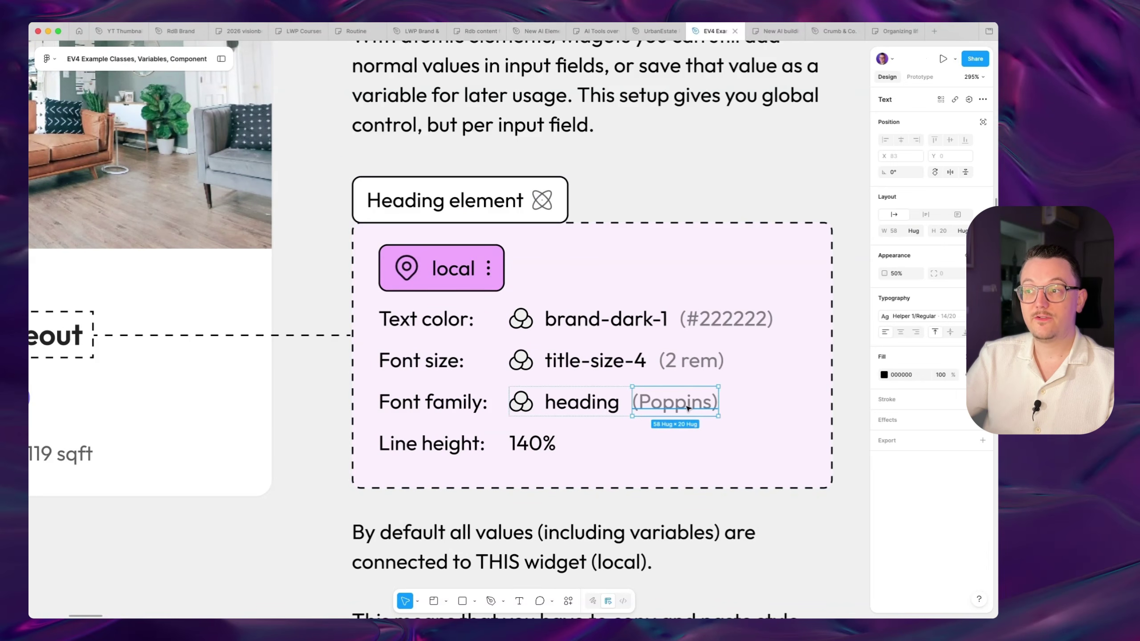
key(Escape)
scroll(606, 425, right, 2)
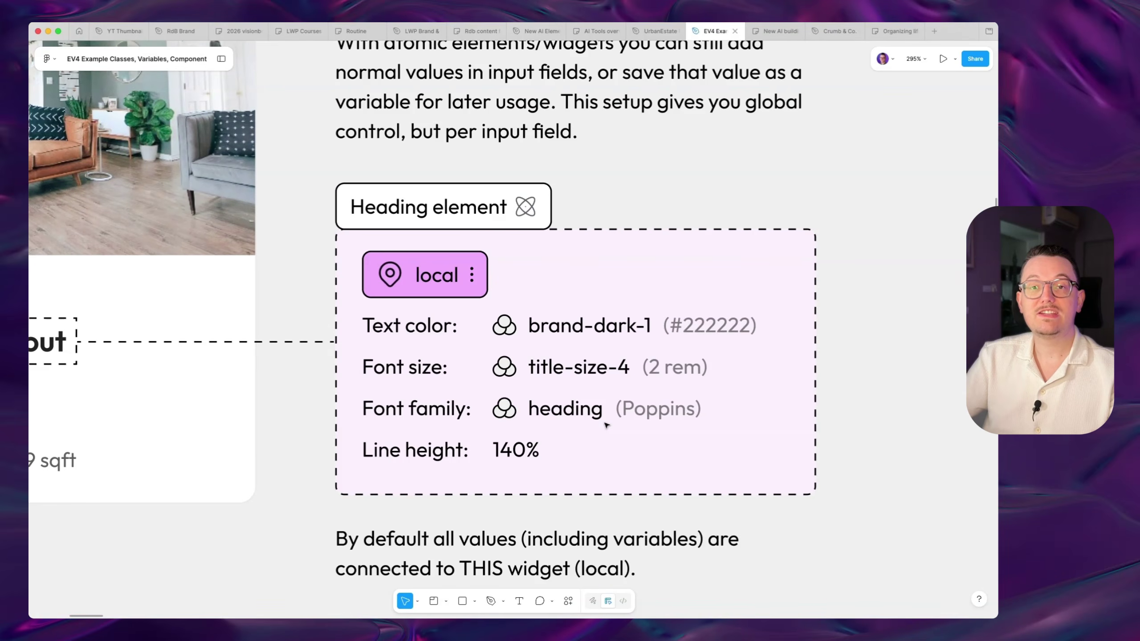
scroll(606, 424, down, 5)
scroll(606, 425, left, 1)
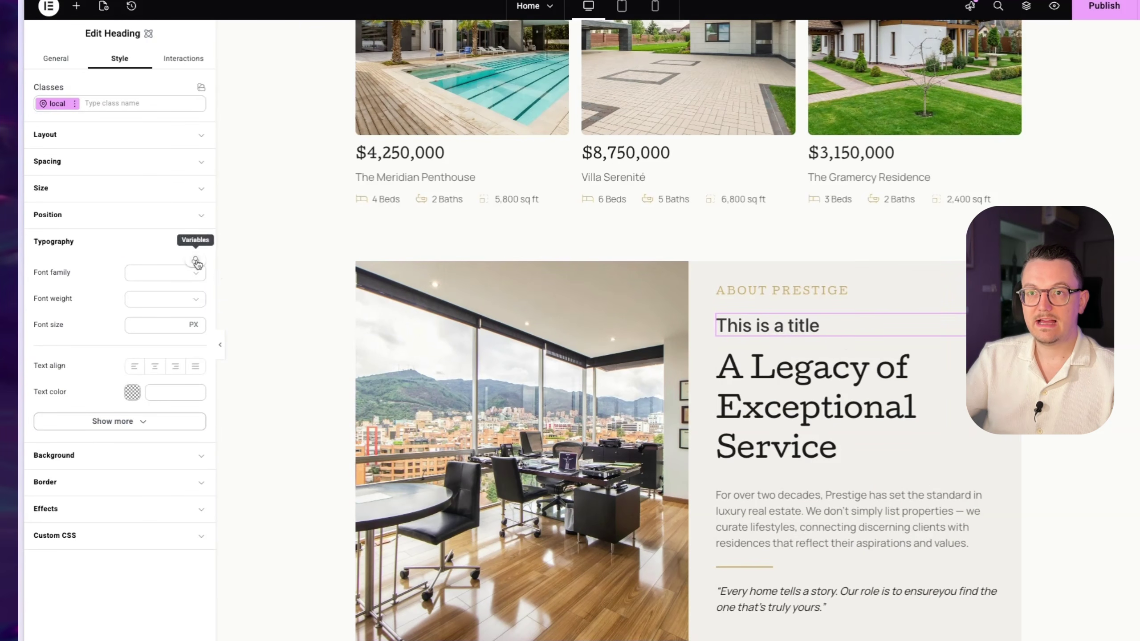
Step: In the Elementor V4 editor, link the "This is a title" heading's font family to the heading-font variable
click(195, 260)
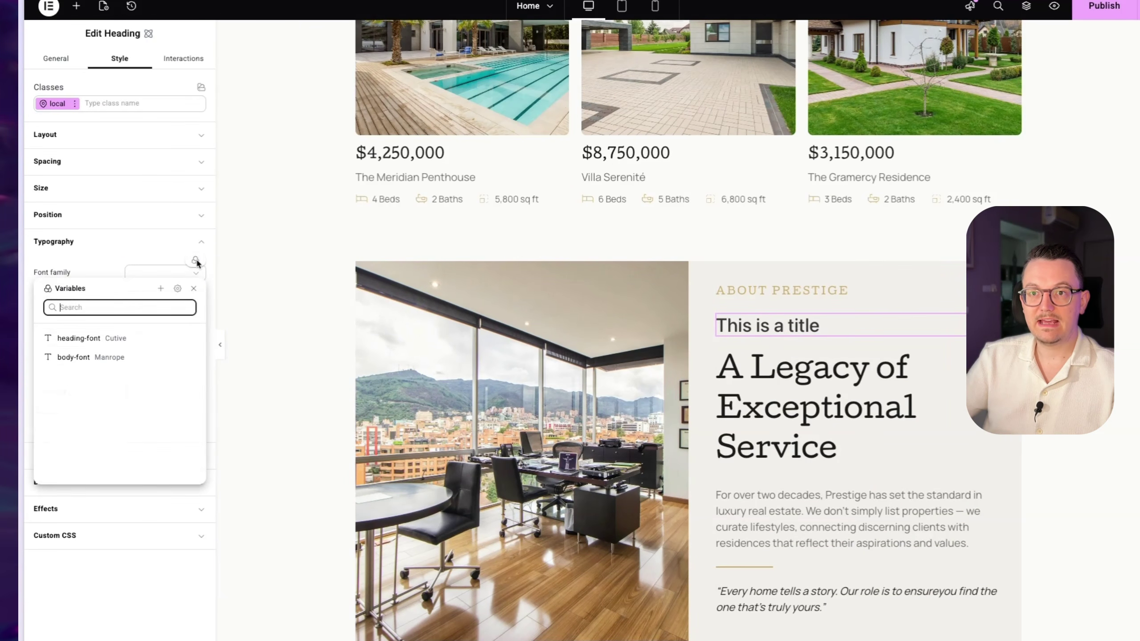
click(94, 343)
scroll(699, 425, up, 5)
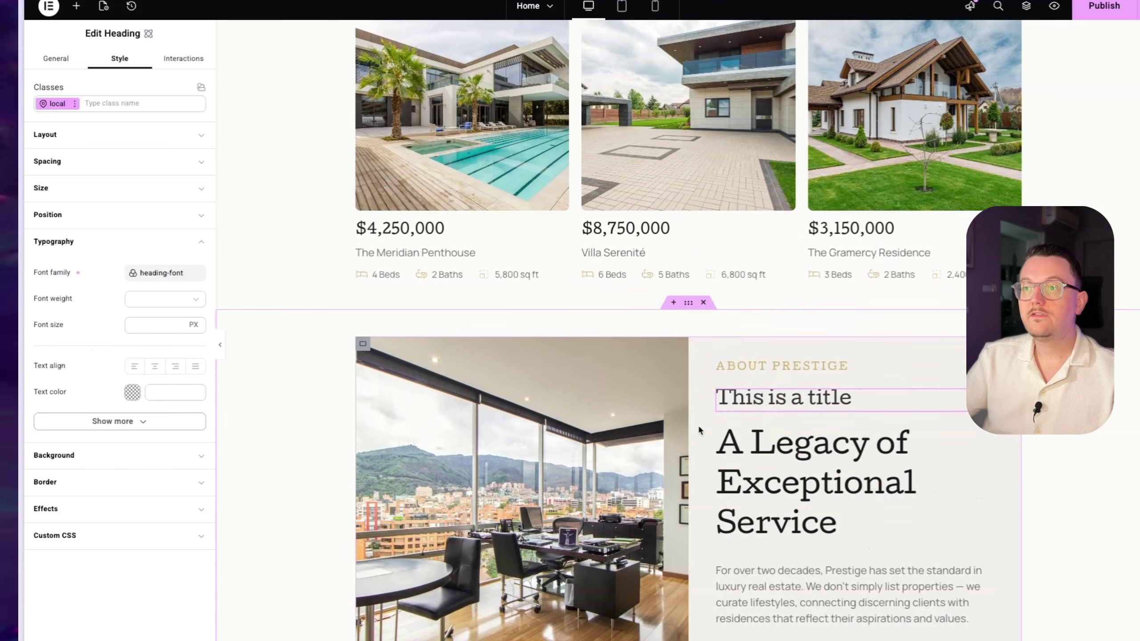
scroll(698, 425, down, 4)
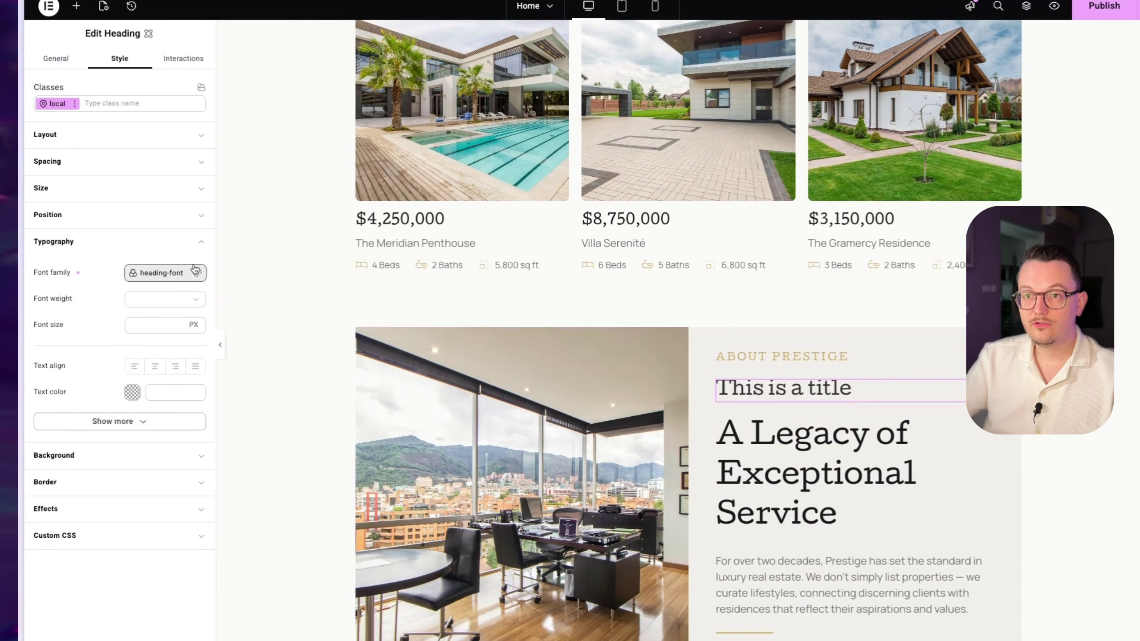
scroll(696, 395, down, 1)
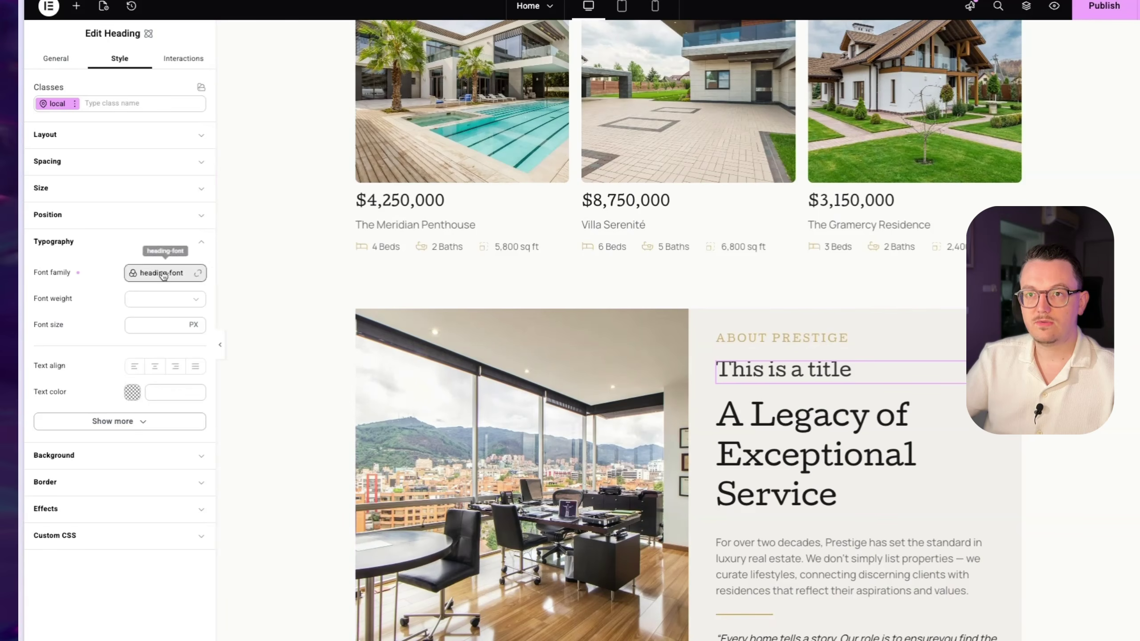
Step: Edit the heading-font variable, set its font value to DM Sans and save it
click(164, 272)
click(186, 349)
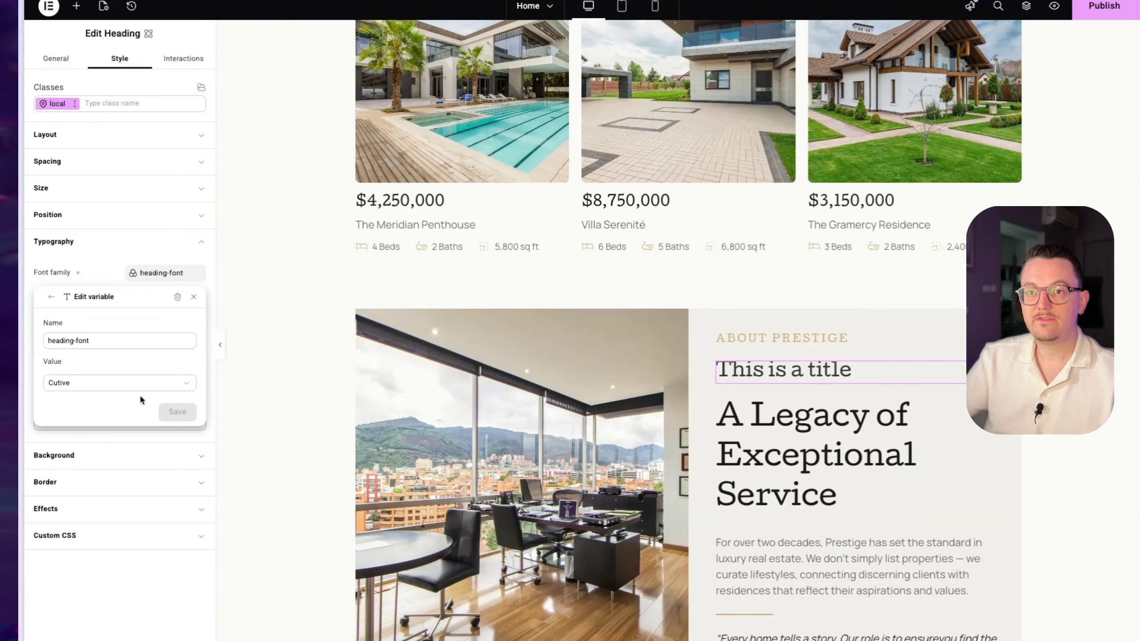
click(120, 387)
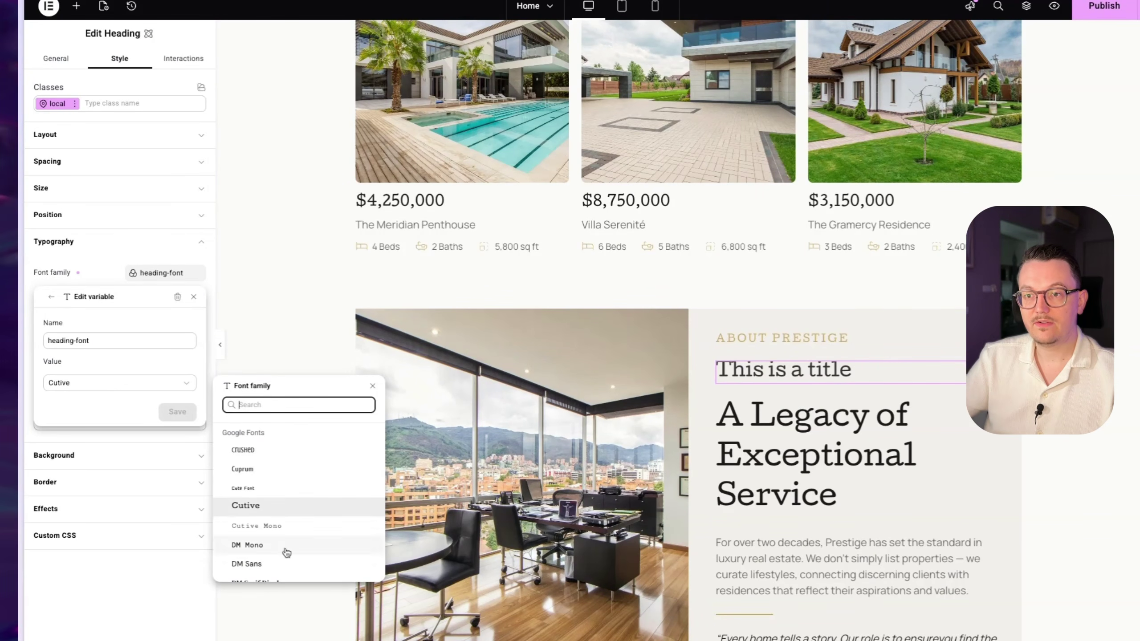
click(274, 564)
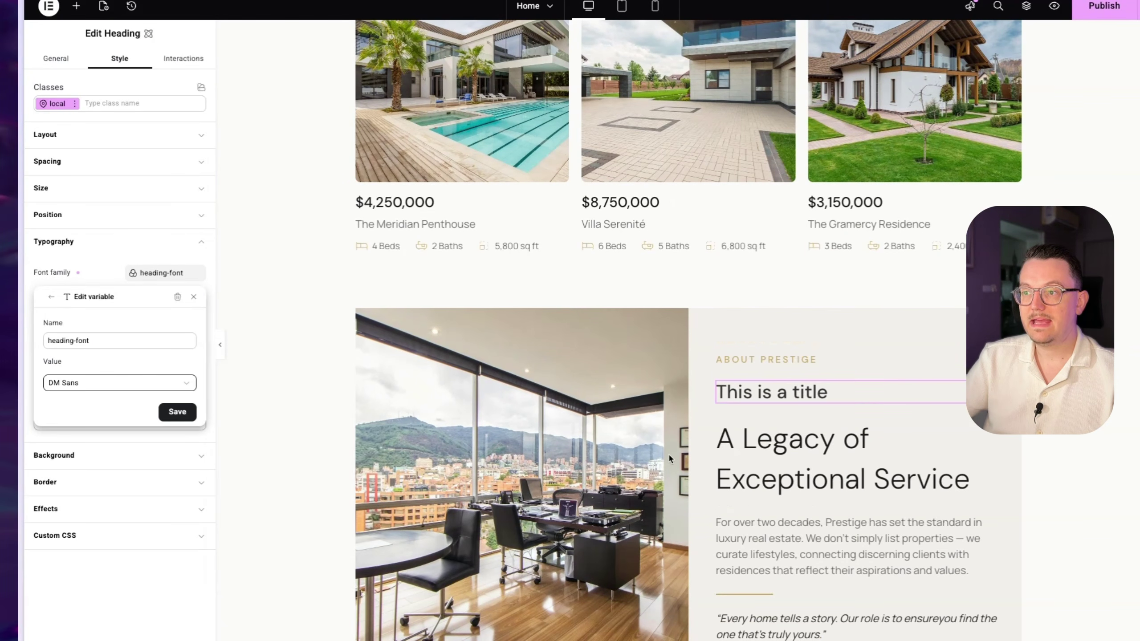
click(177, 412)
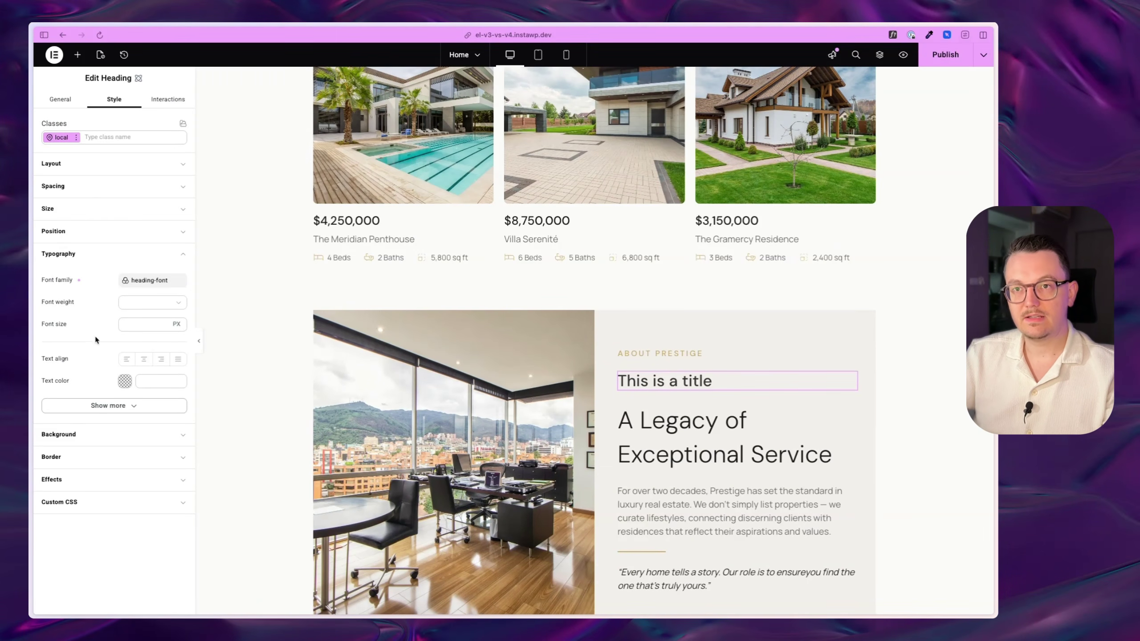
Step: Select the second "This is a title" heading and show its typography style settings
scroll(823, 343, down, 1)
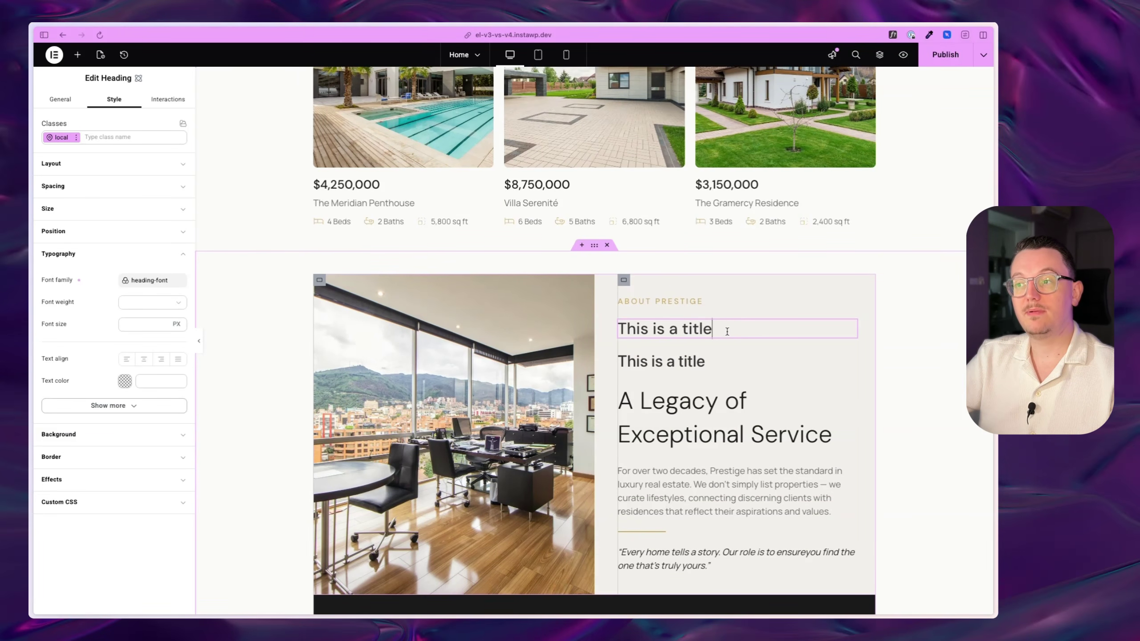
click(716, 362)
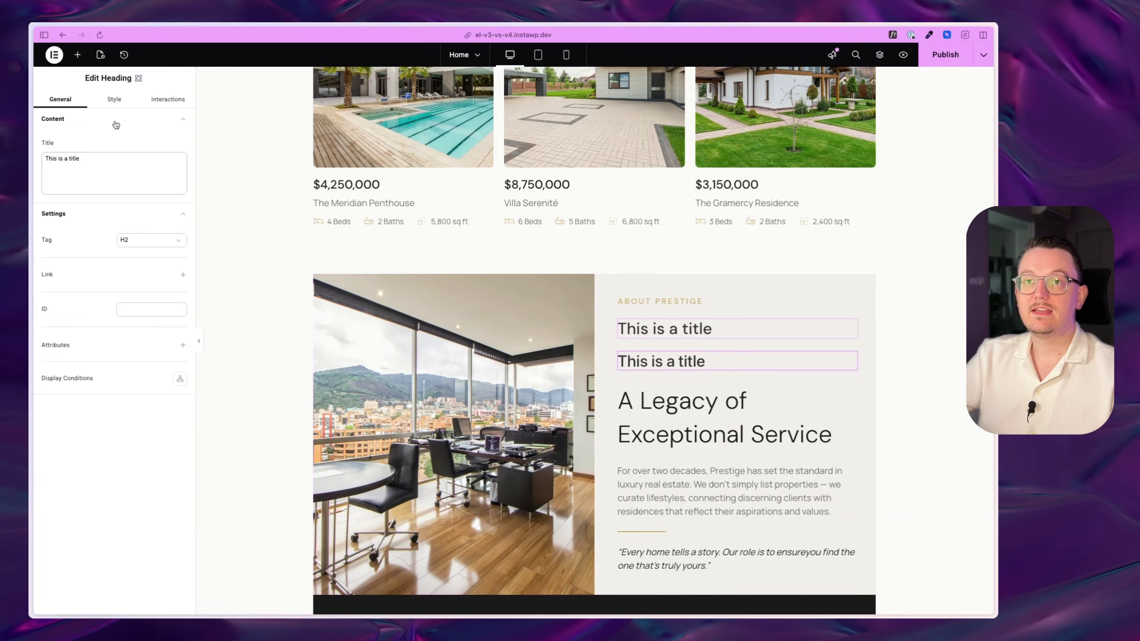
click(114, 100)
click(73, 258)
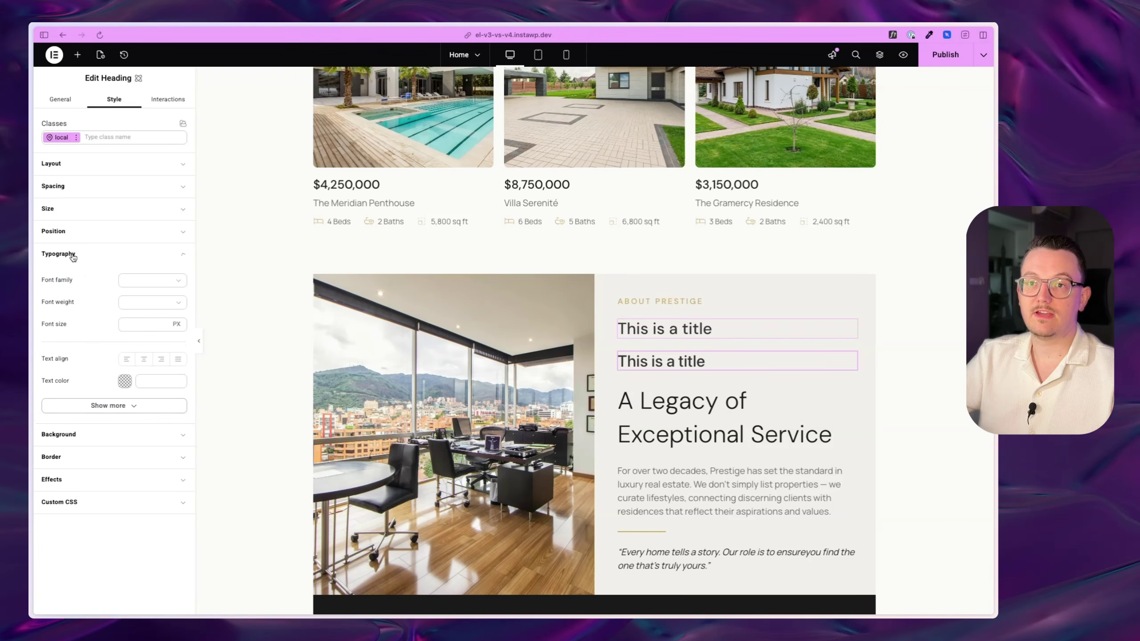
Step: Copy the first "This is a title" heading and paste its style onto the second one
click(723, 329)
right_click(723, 329)
click(743, 384)
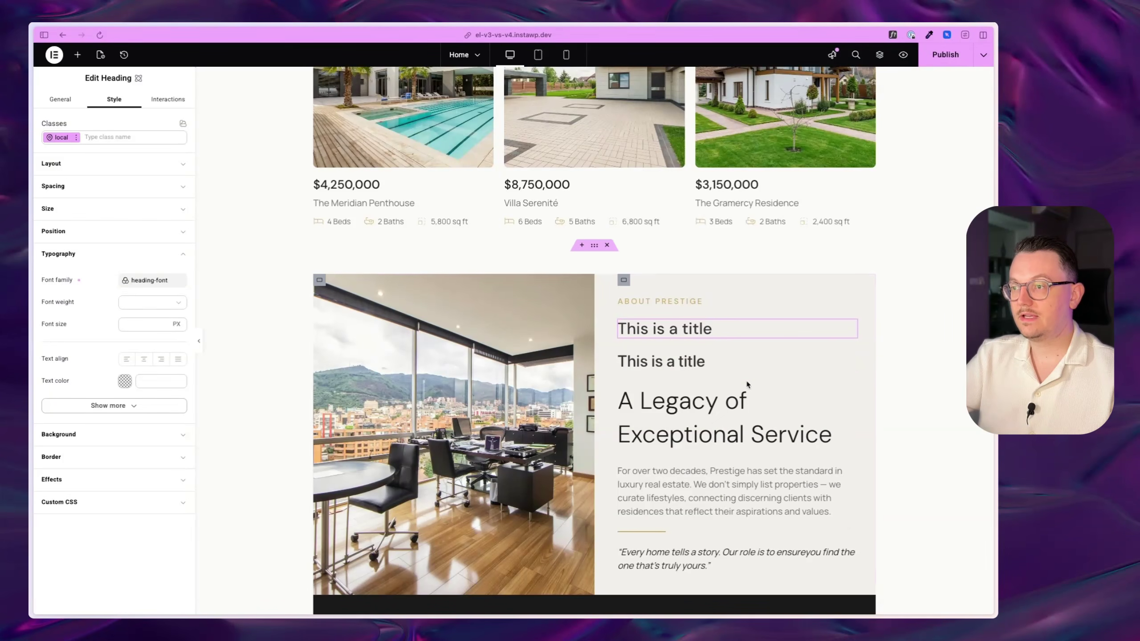
right_click(713, 361)
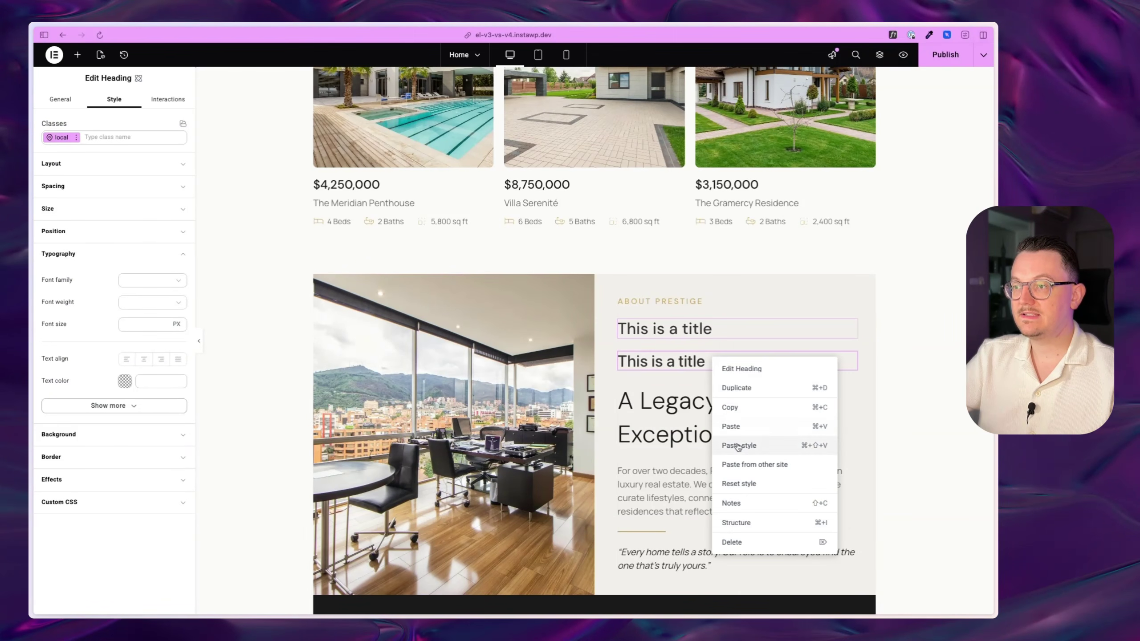
click(732, 445)
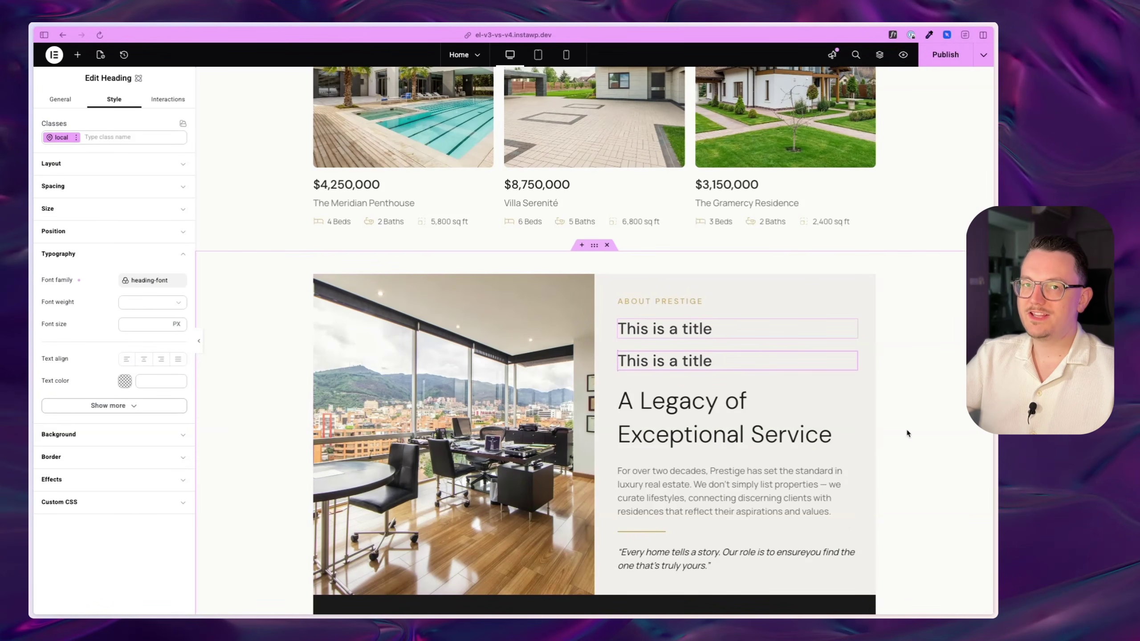
Step: Switch to the Figma file and examine the color and font family variables under "What you can do with variables"
key(super+Tab)
scroll(894, 375, down, 10)
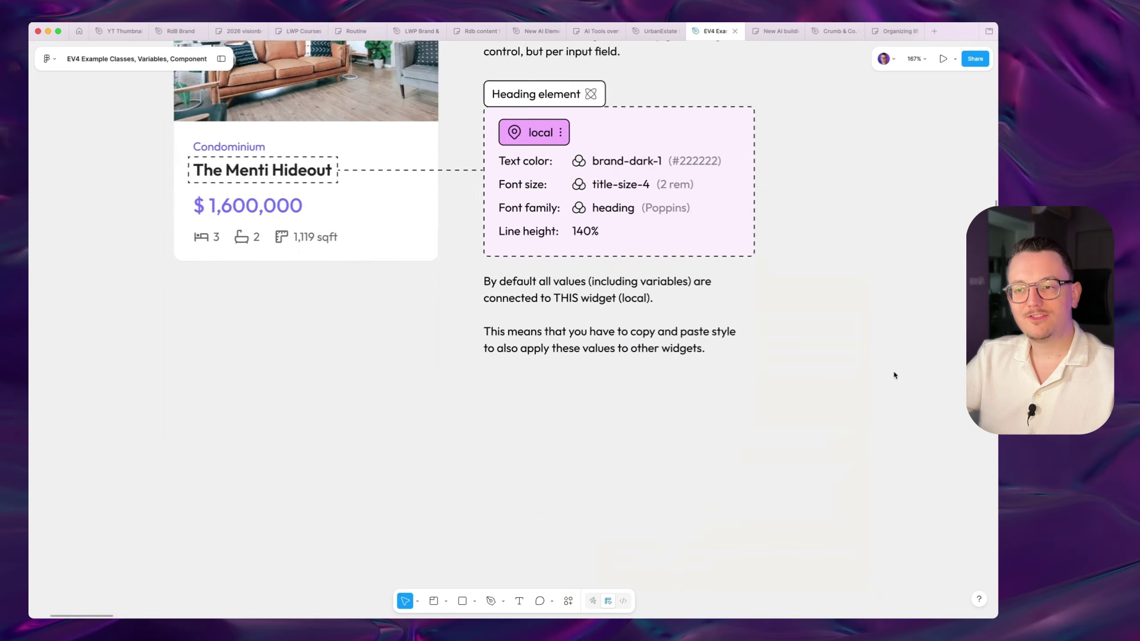
scroll(894, 376, down, 10)
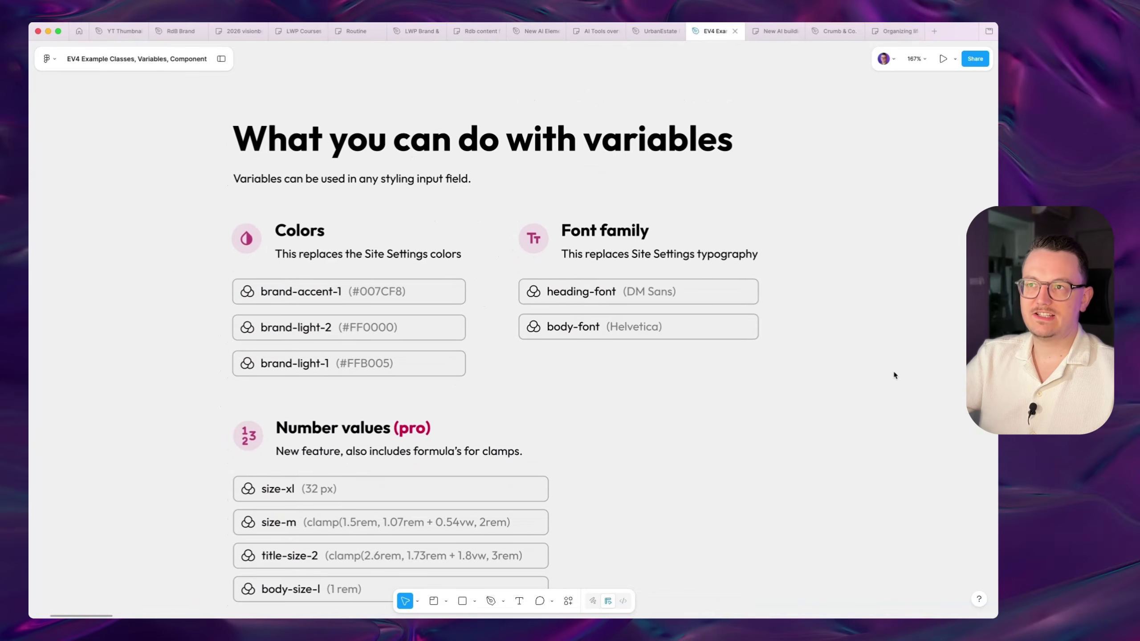
scroll(893, 376, down, 1)
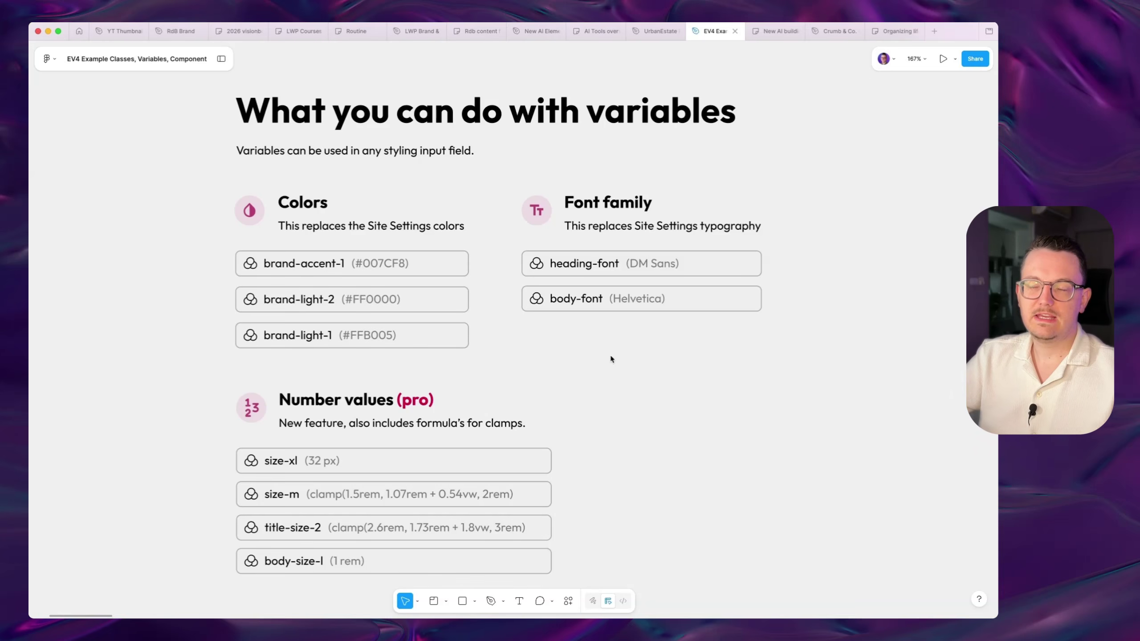
scroll(220, 239, up, 3)
scroll(220, 239, down, 1)
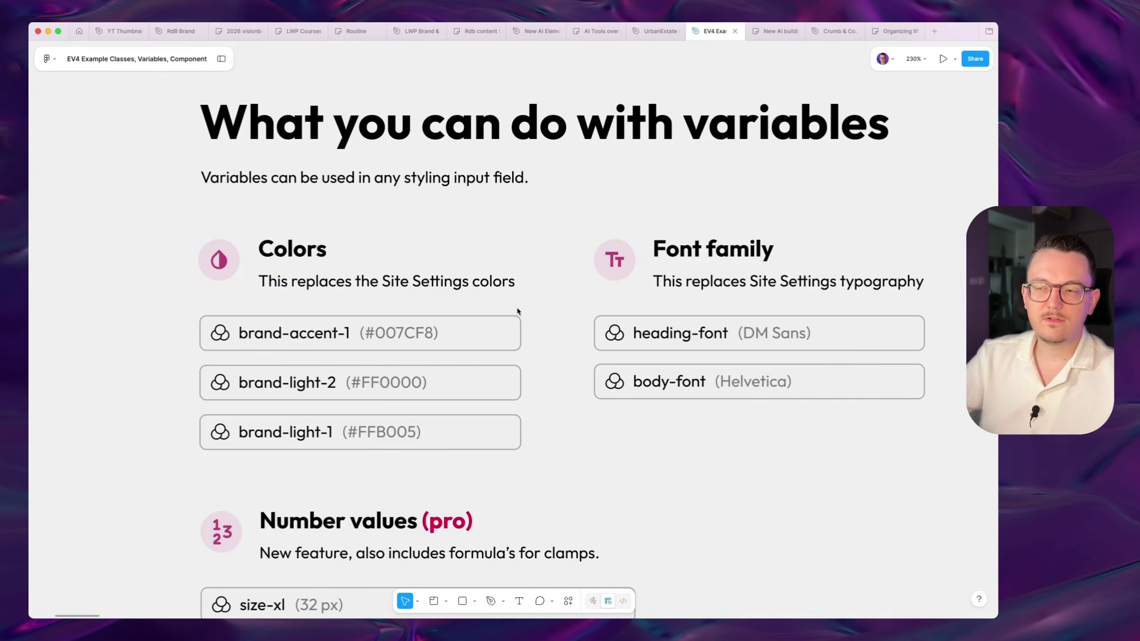
scroll(565, 308, left, 1)
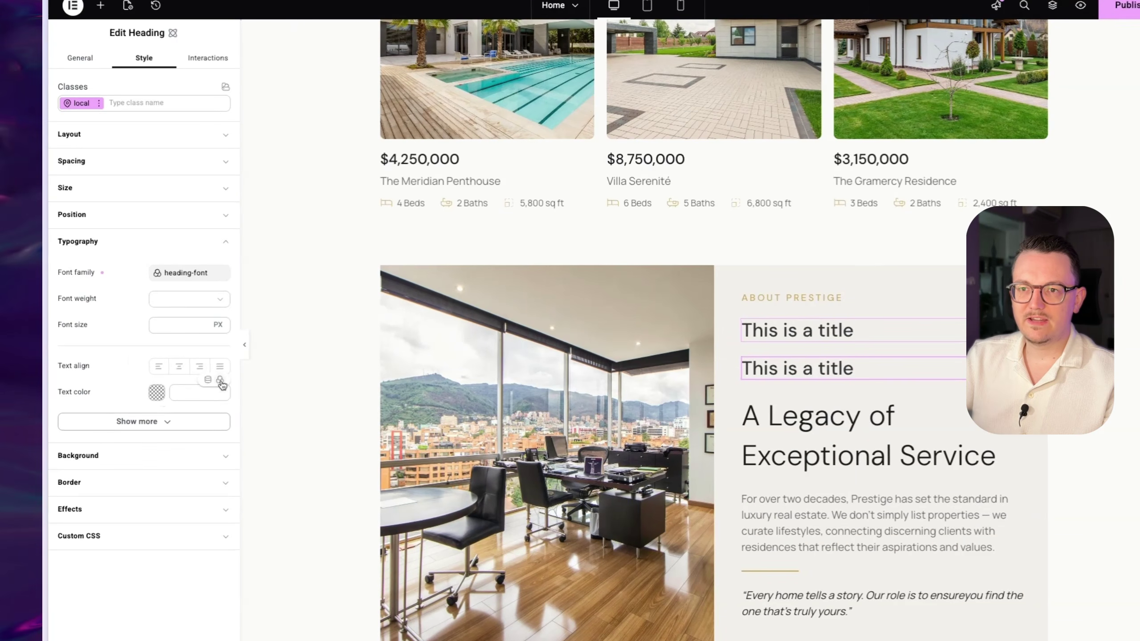
Step: In Elementor, open the second heading's text color variables and review the color and size variables in the Variables Manager
click(220, 381)
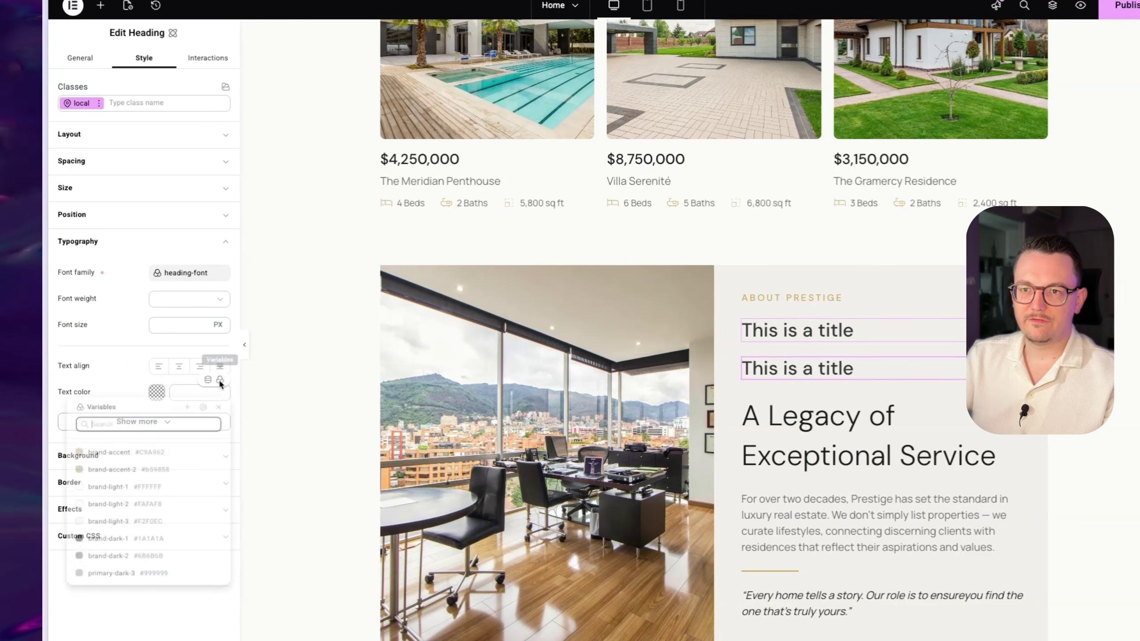
scroll(130, 539, down, 1)
scroll(130, 517, up, 1)
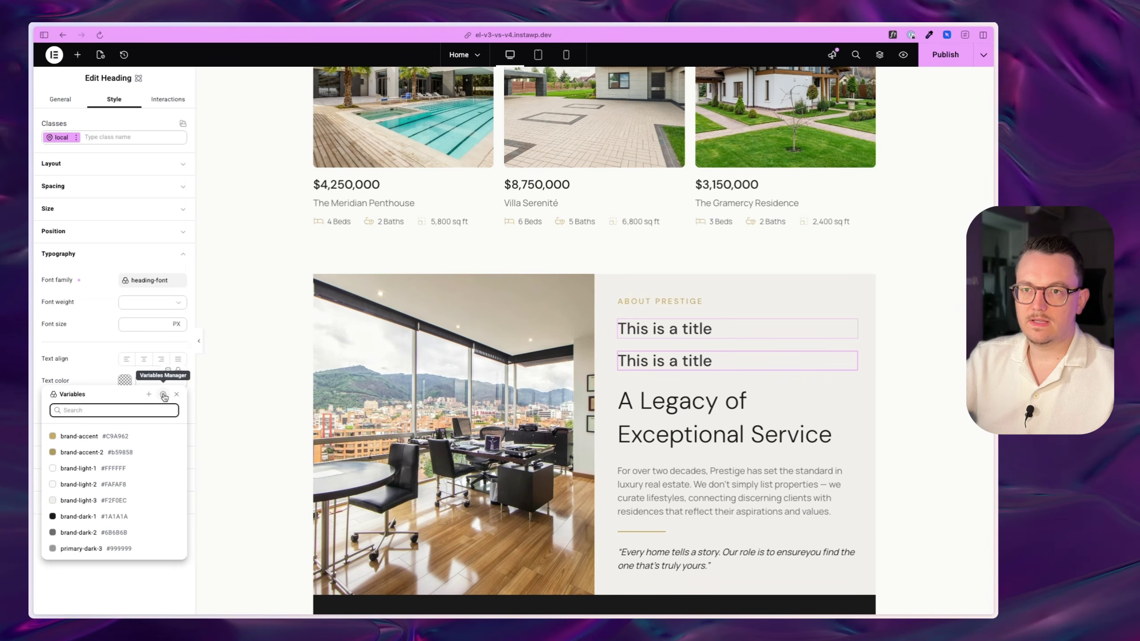
click(164, 396)
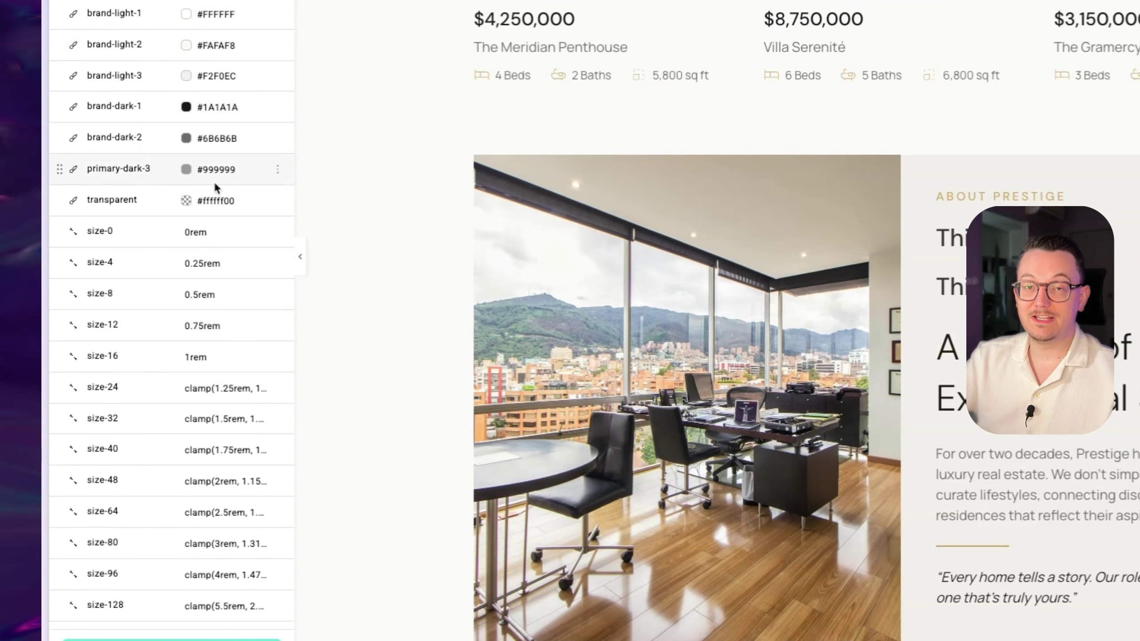
scroll(217, 184, down, 1)
scroll(213, 404, down, 10)
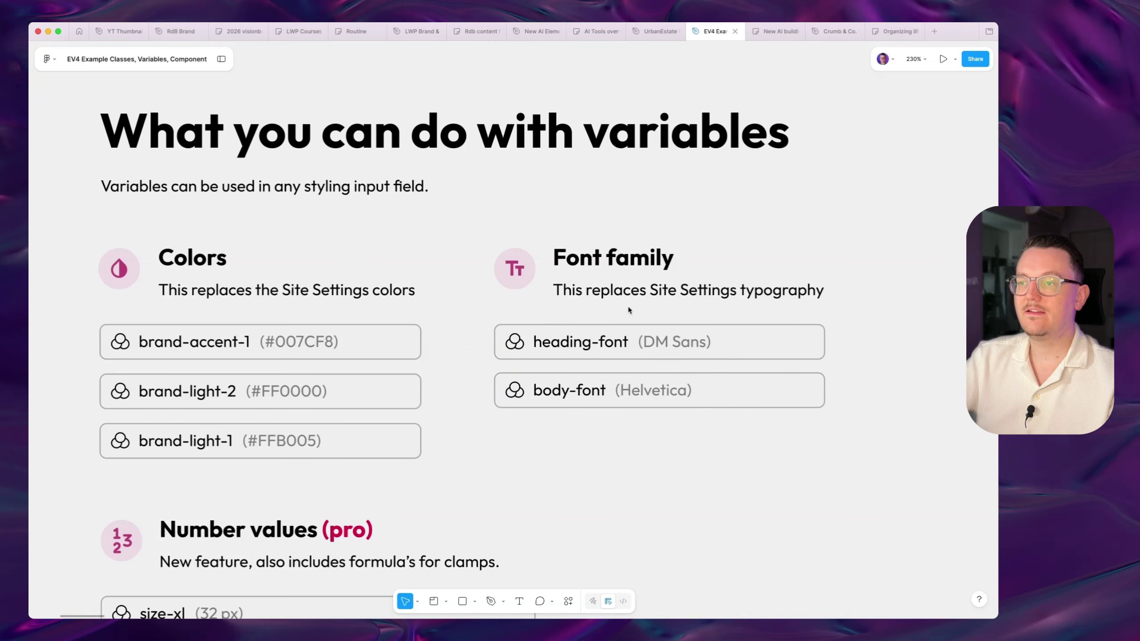
Step: In the Figma file, examine the Number values (pro) examples, including the clamp formulas
scroll(578, 426, down, 6)
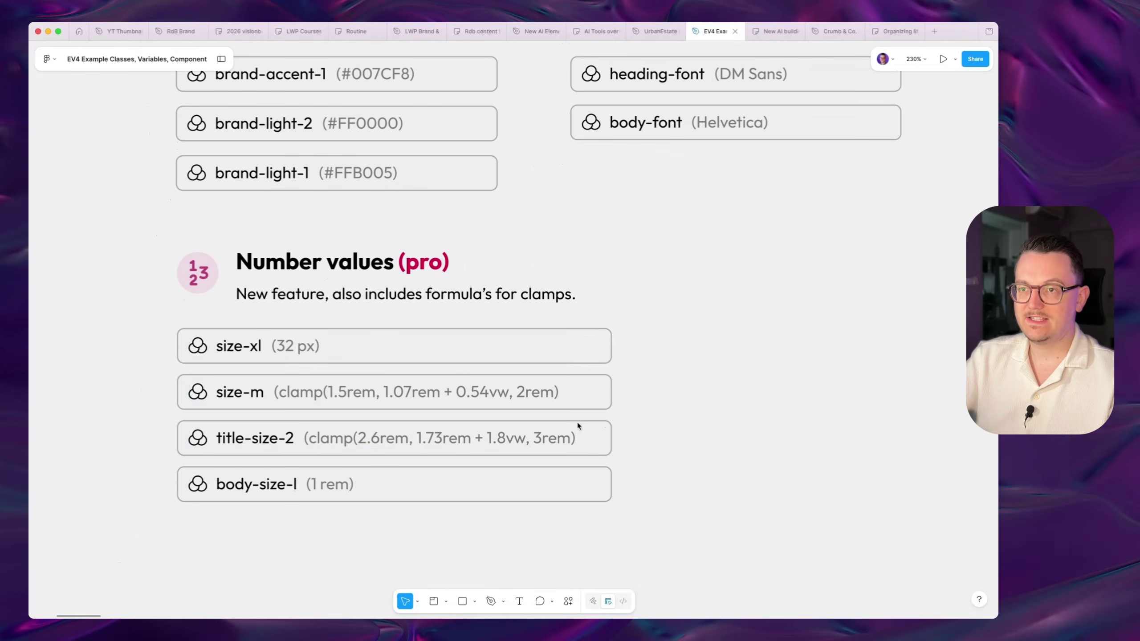
scroll(346, 337, left, 2)
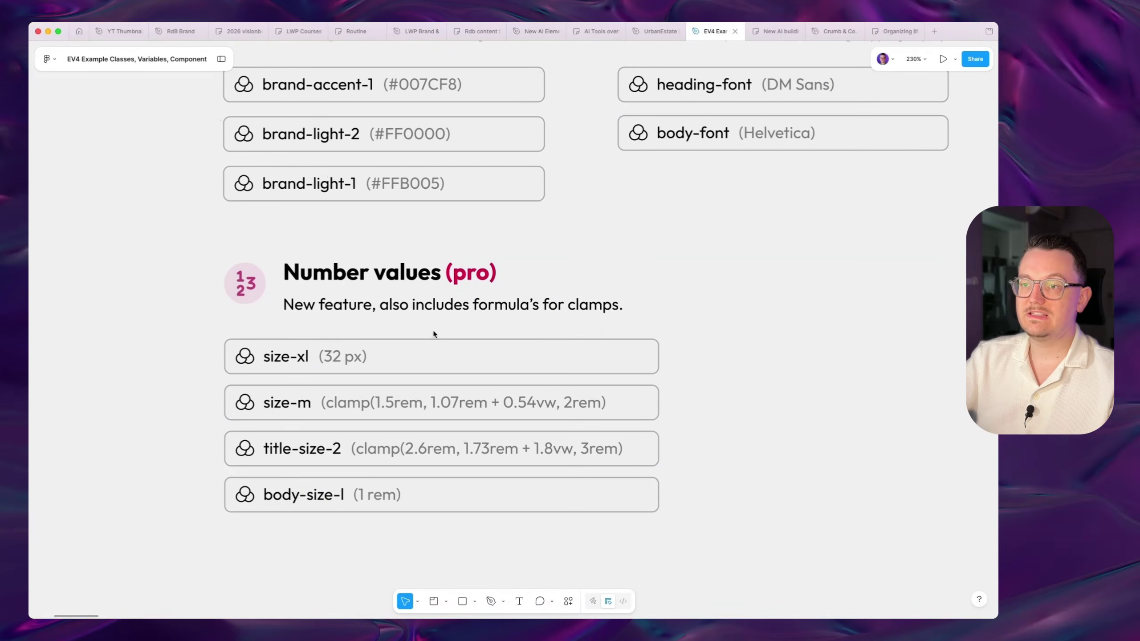
Step: Compare the px, rem and clamp number values in the Figma file with the size variables in Elementor's Variables Manager
scroll(433, 334, left, 2)
scroll(434, 334, down, 2)
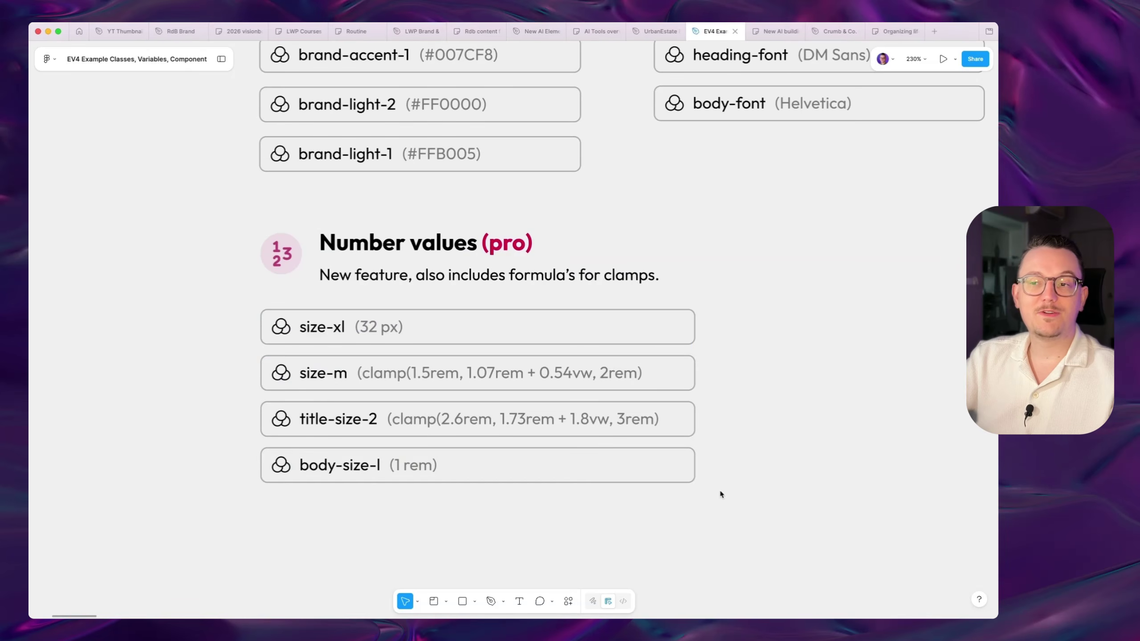
click(444, 376)
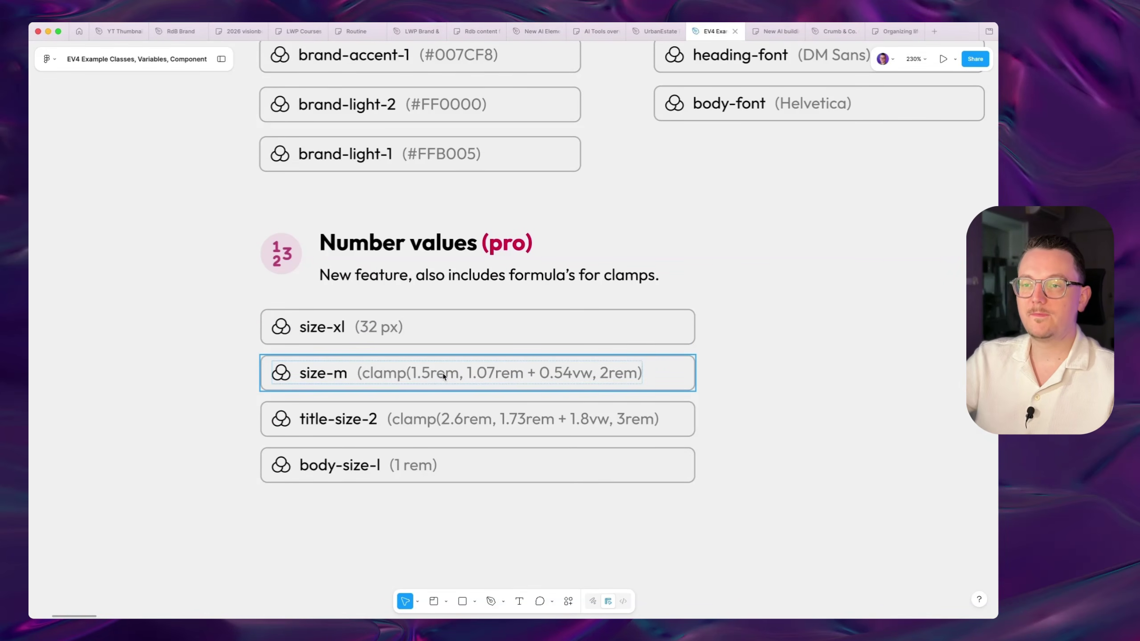
scroll(471, 431, down, 1)
click(499, 494)
click(402, 456)
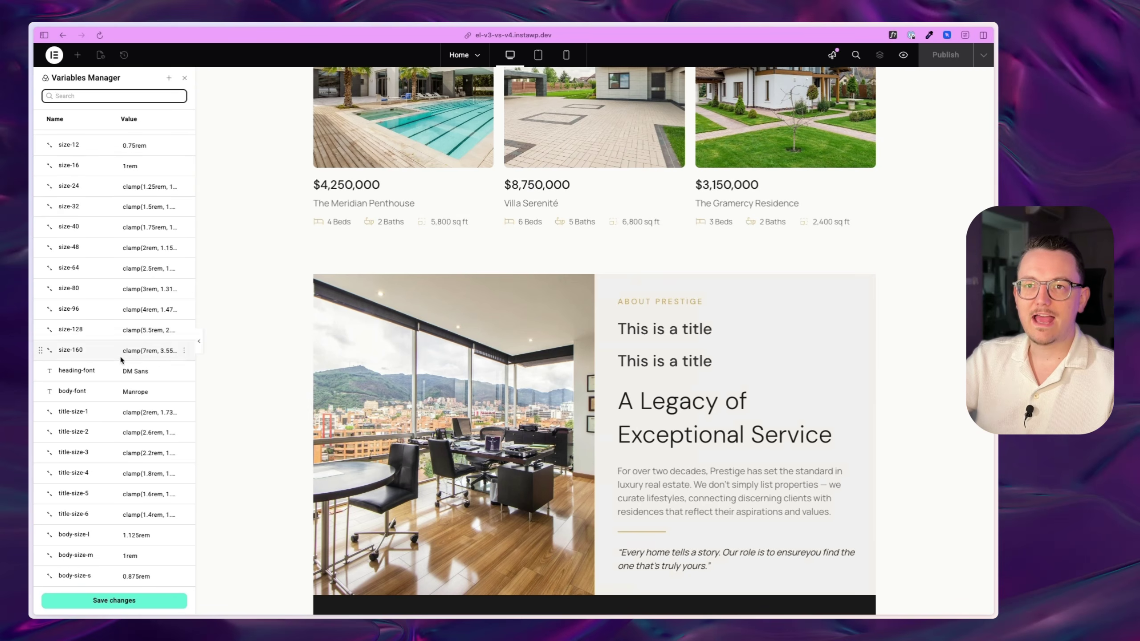
scroll(124, 472, up, 10)
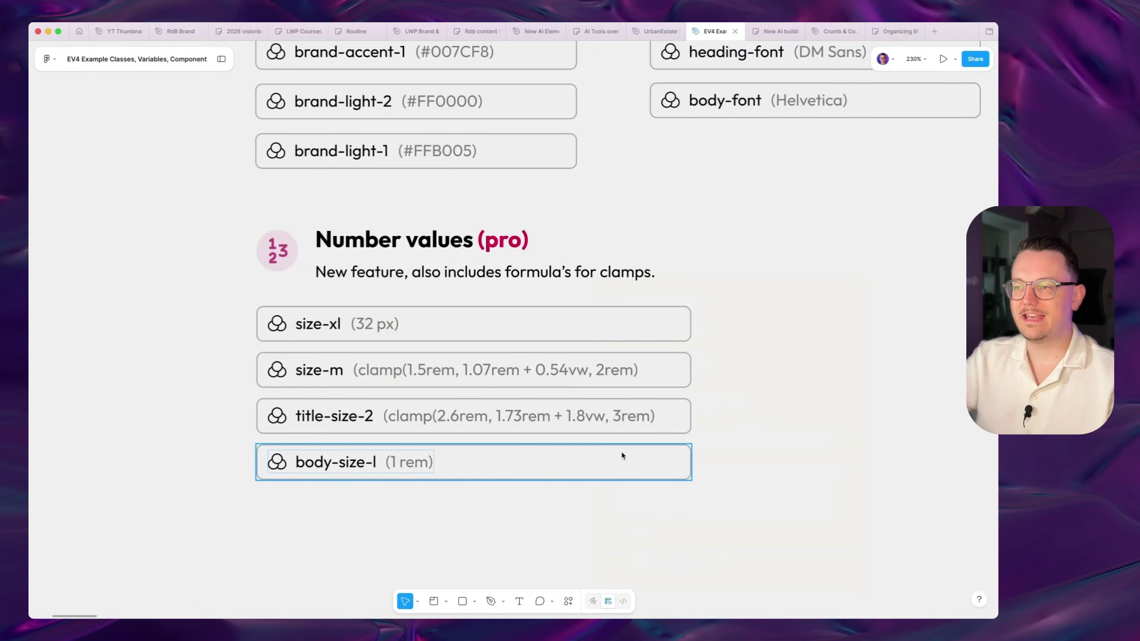
Step: Review the full "What you can do with variables" overview in Figma and the heading's style sections in Elementor
scroll(621, 456, down, 5)
scroll(622, 456, up, 1)
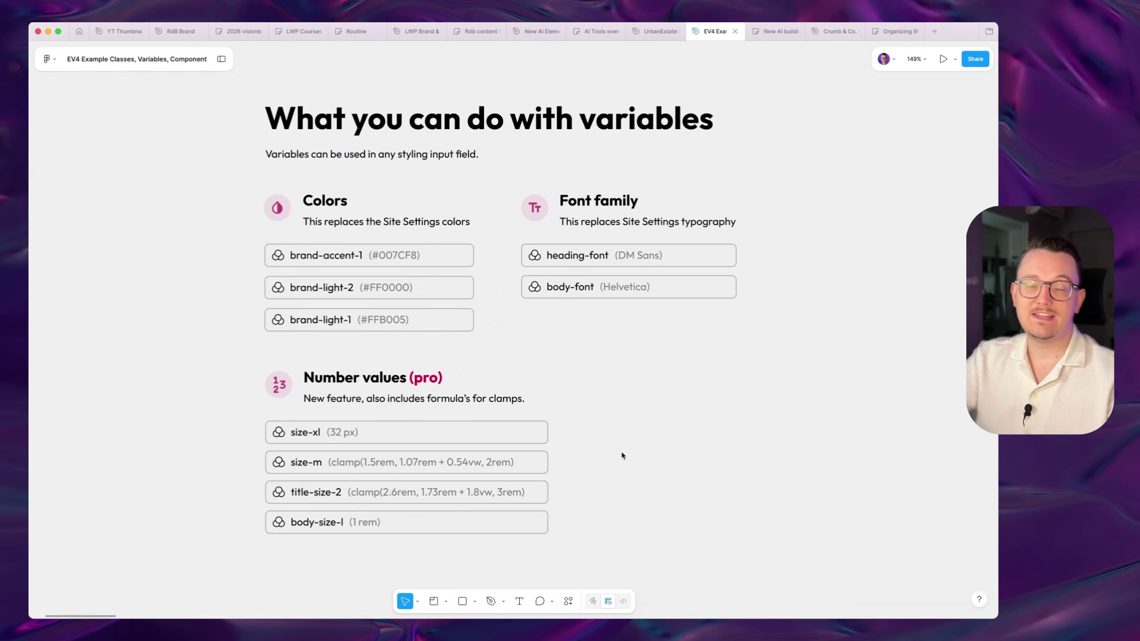
scroll(621, 456, left, 3)
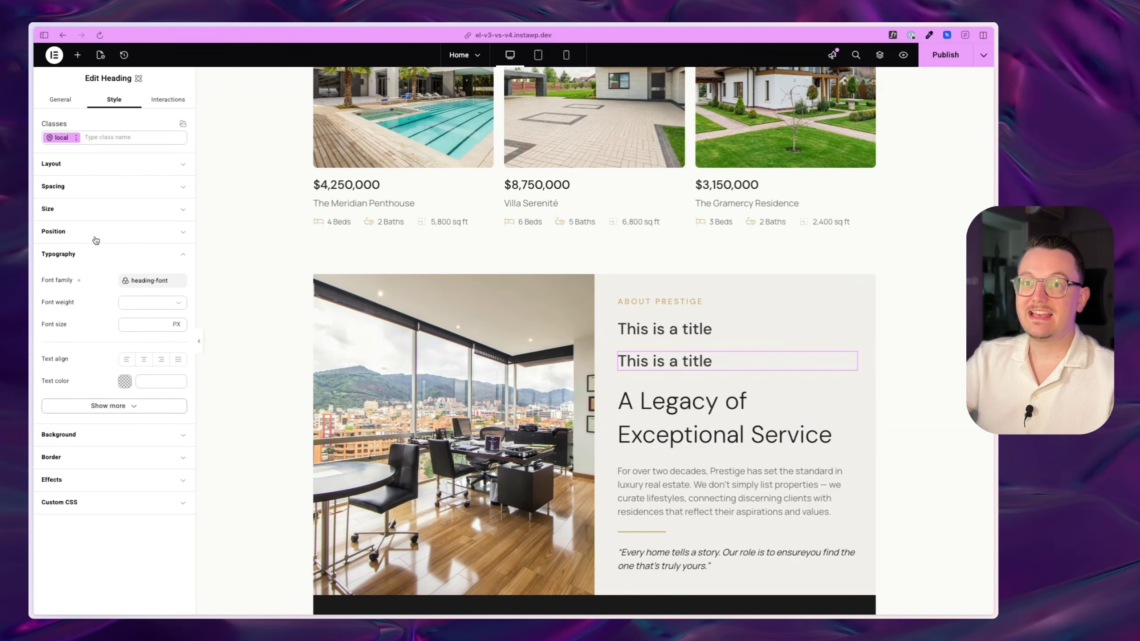
click(96, 238)
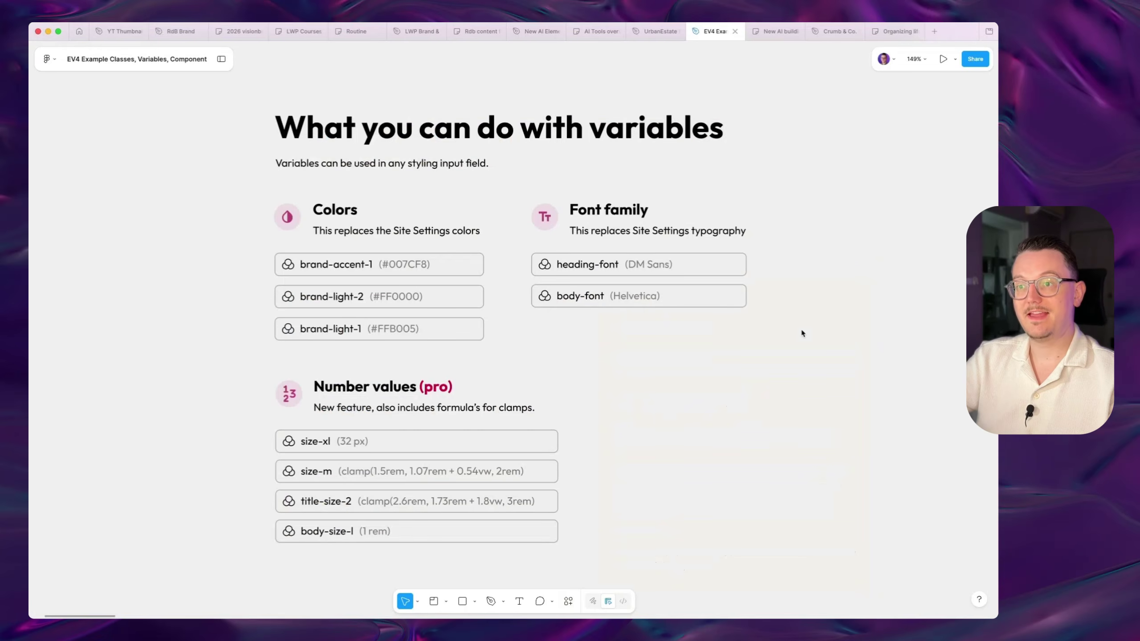
Step: In the Figma file, examine the "Variables & classes" section and the values grouped in the title-4 class
scroll(802, 334, down, 15)
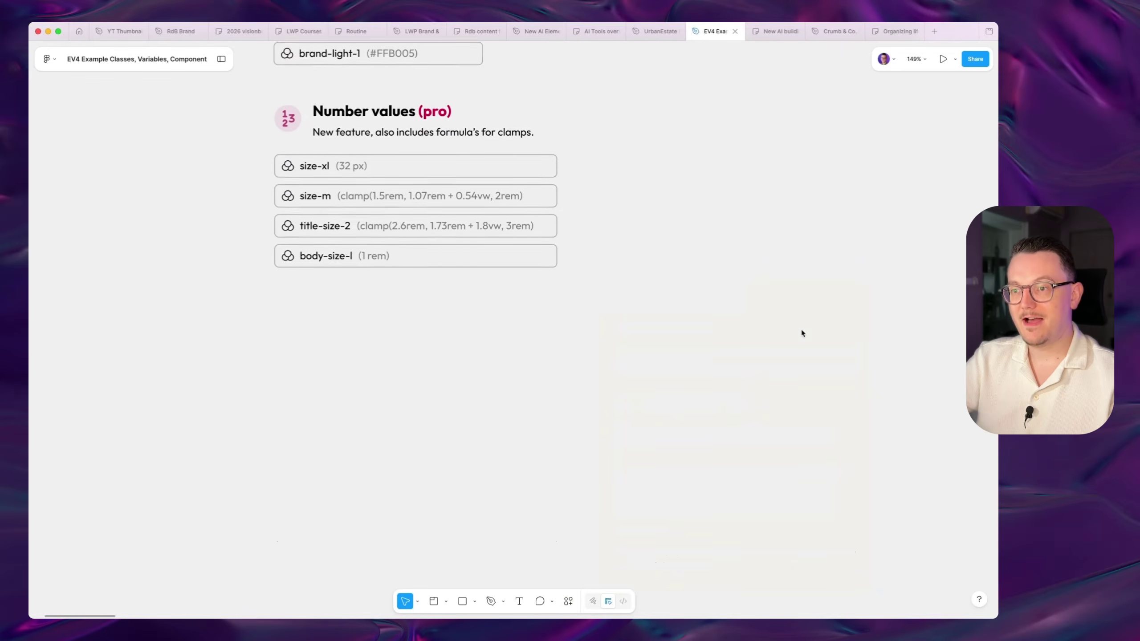
scroll(802, 333, down, 2)
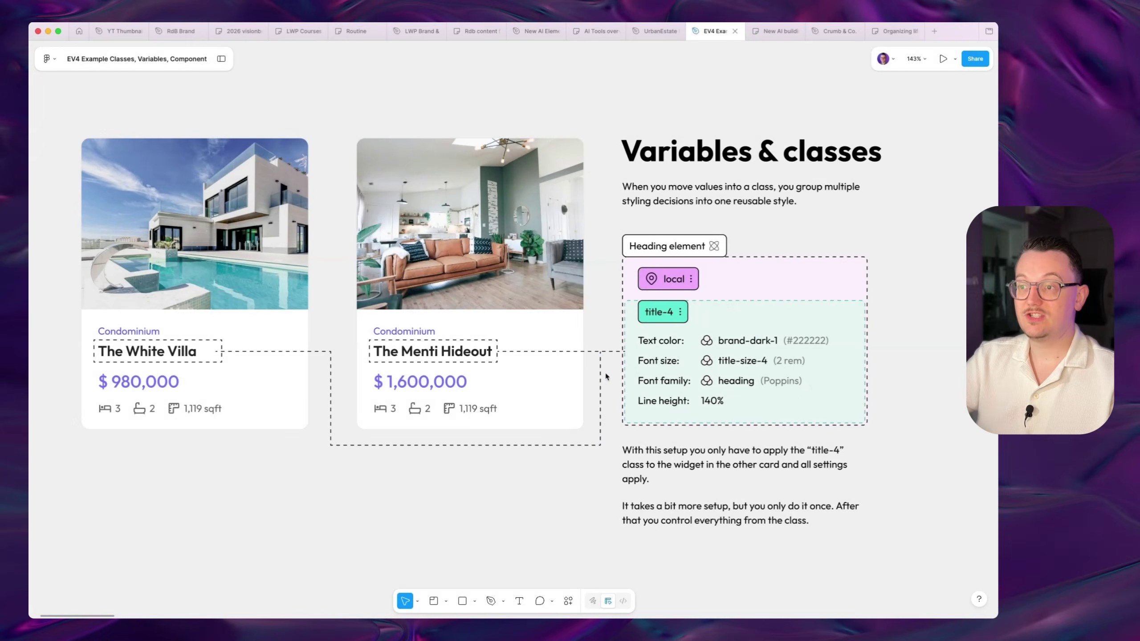
scroll(618, 378, left, 1)
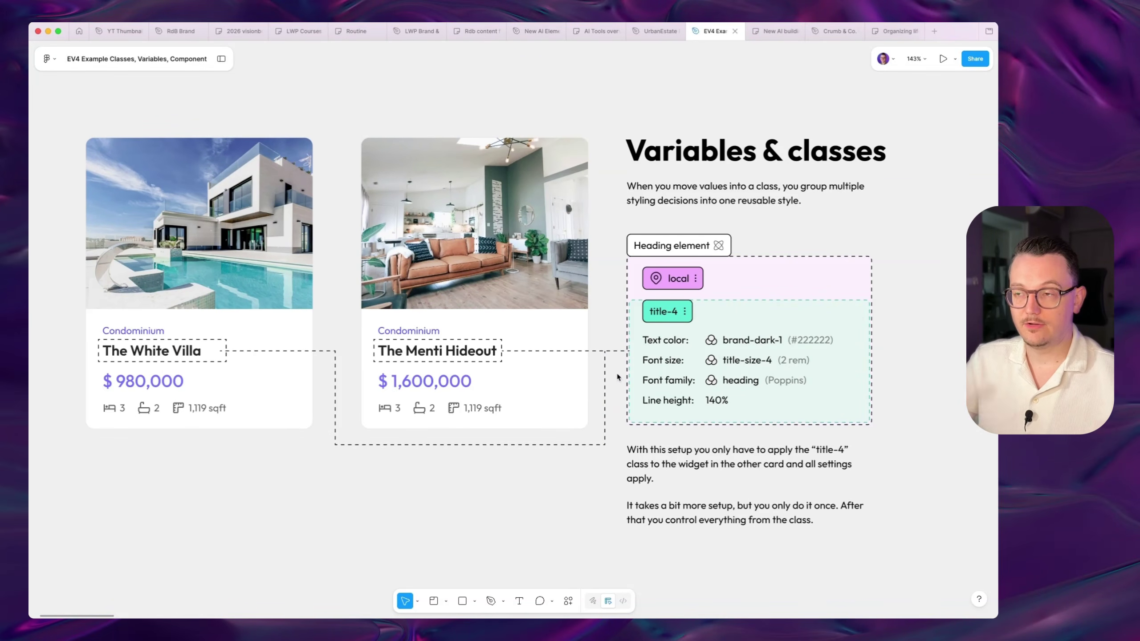
scroll(763, 414, right, 2)
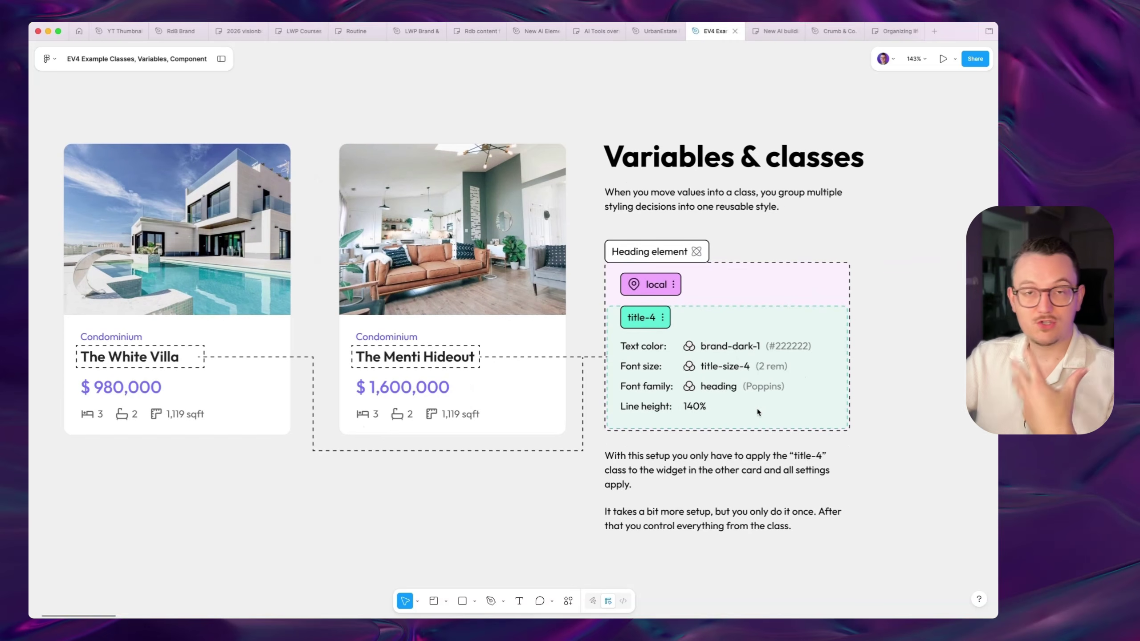
scroll(758, 413, right, 5)
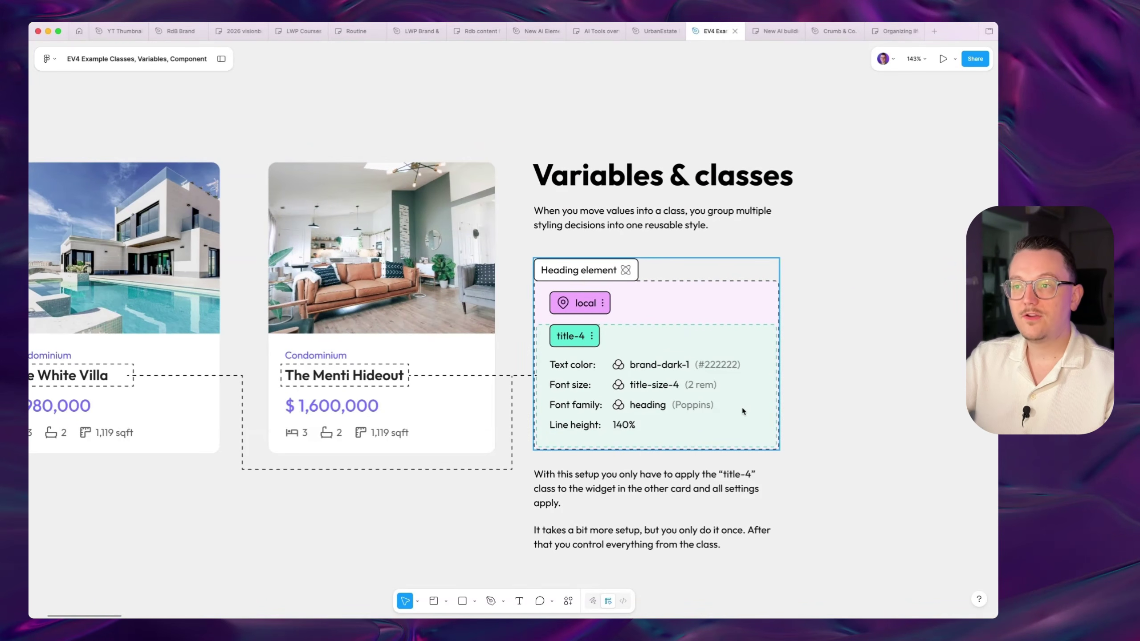
scroll(497, 398, left, 3)
scroll(496, 398, down, 3)
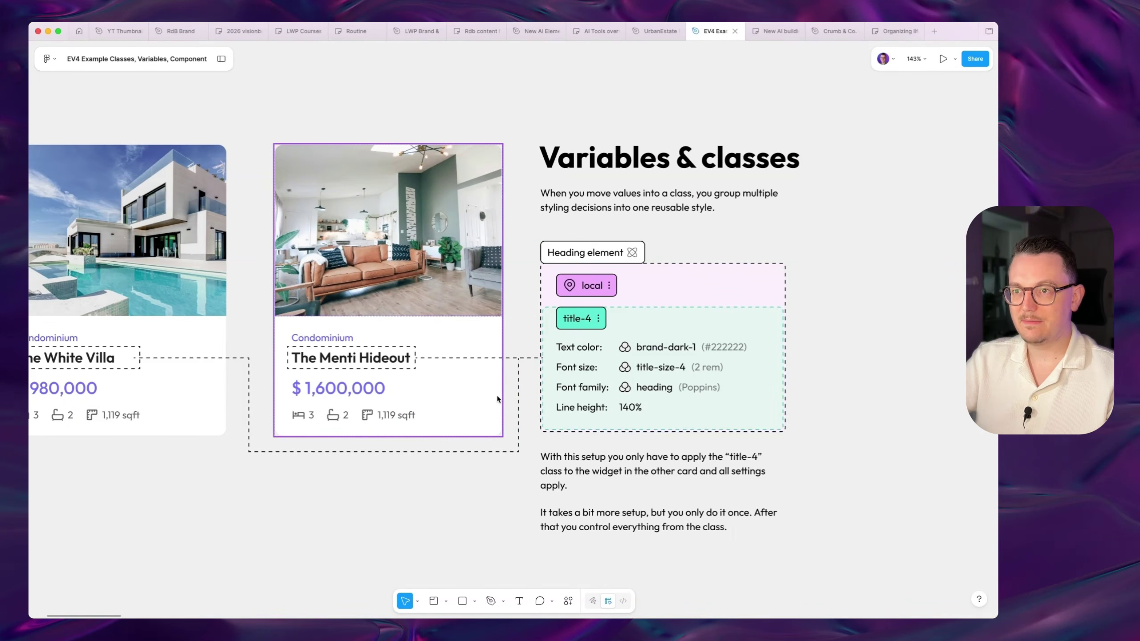
scroll(497, 399, left, 4)
scroll(497, 399, up, 1)
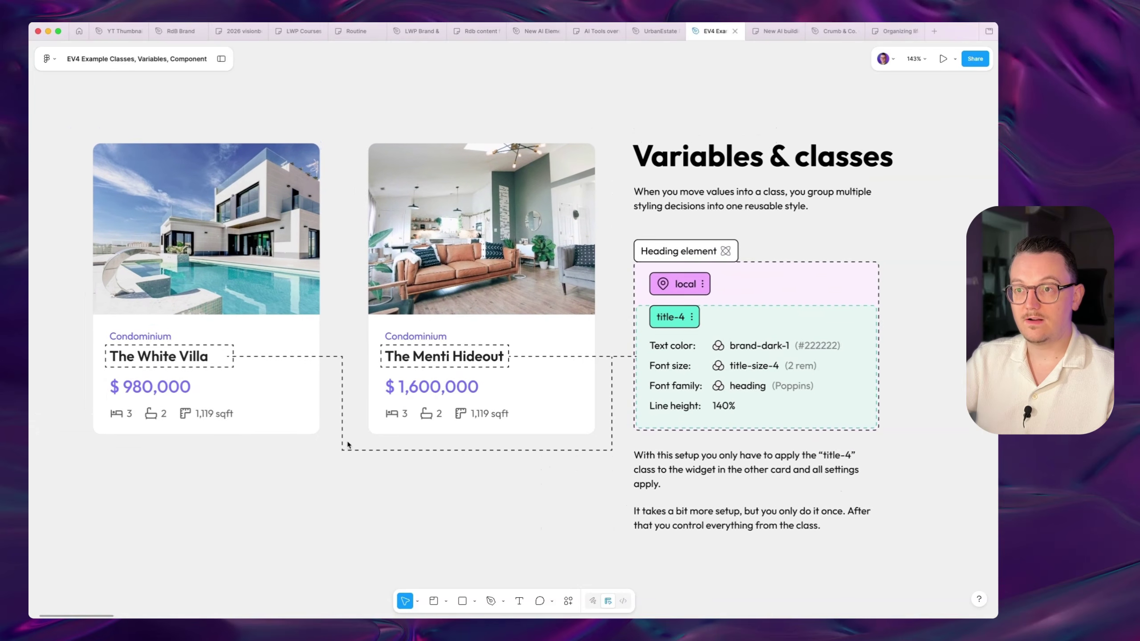
Step: Inspect the "The White Villa" and "The Menti Hideout" card titles and how they link to the title-4 class
click(171, 351)
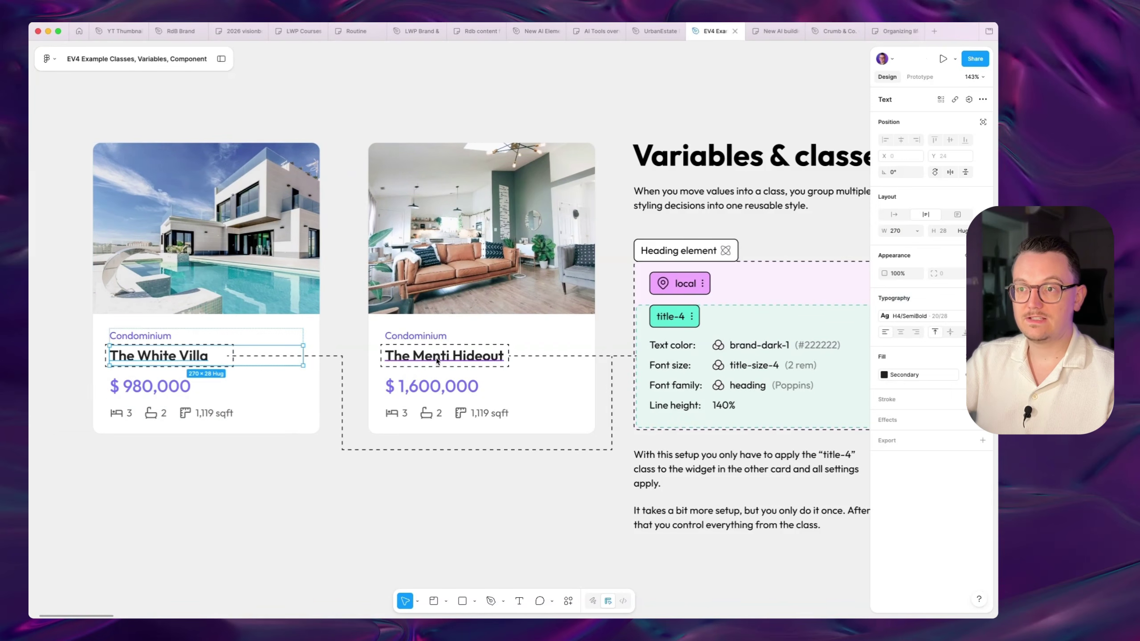
click(423, 496)
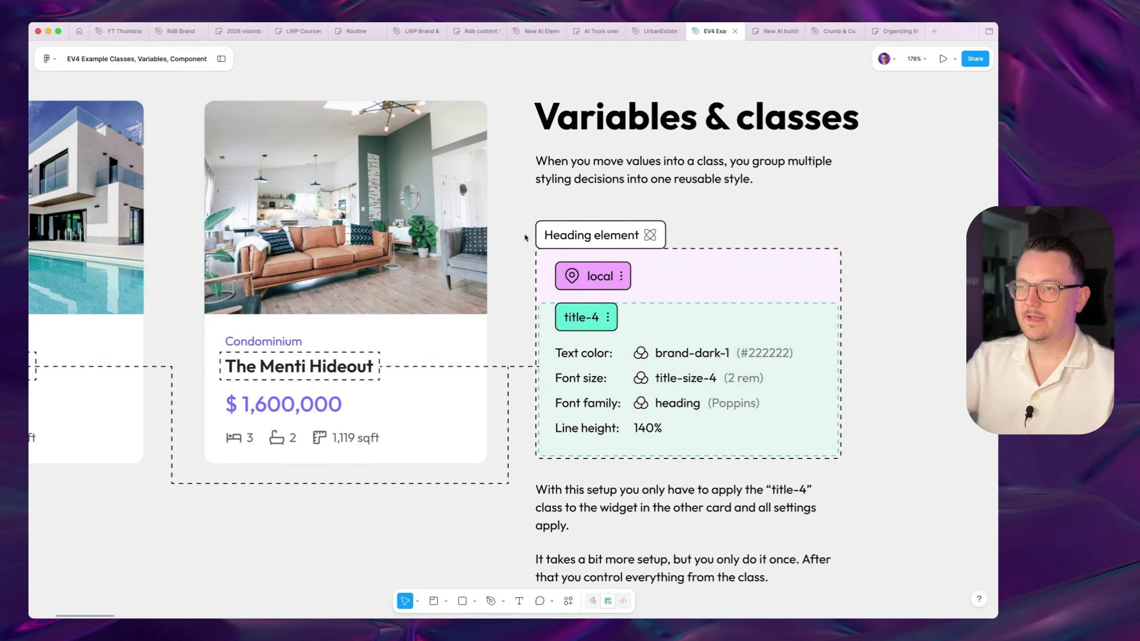
scroll(526, 237, down, 1)
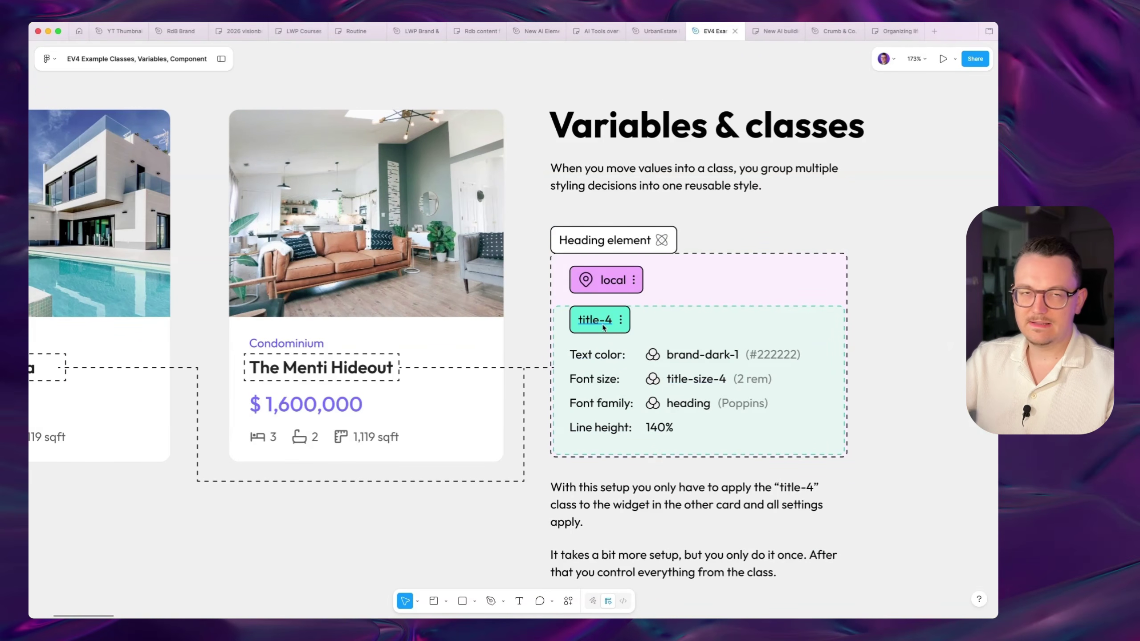
click(329, 369)
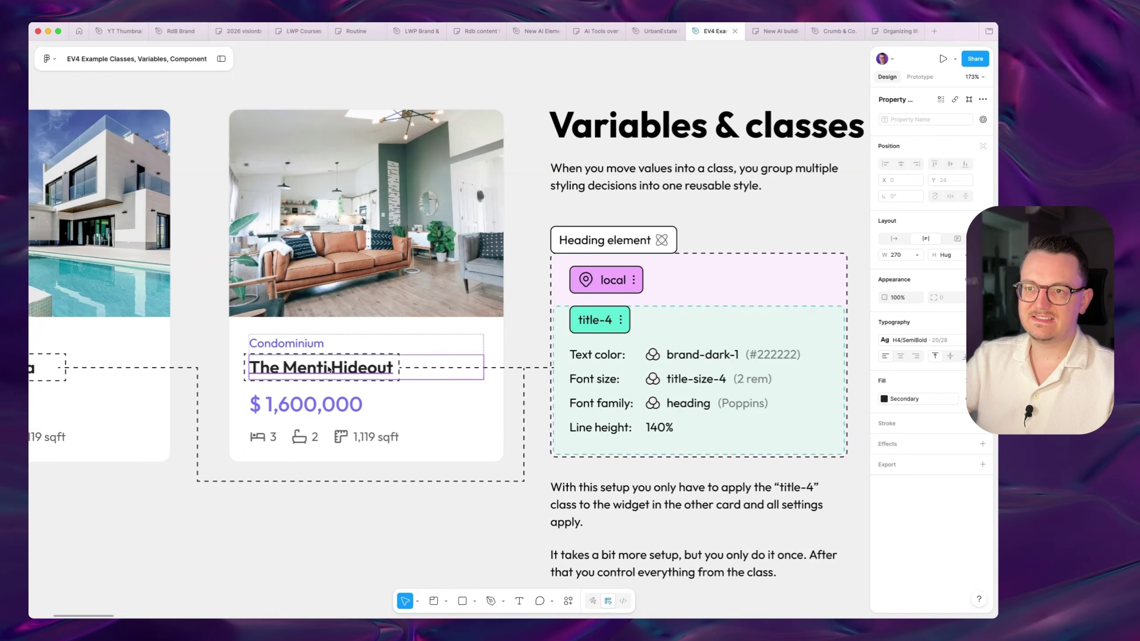
click(362, 519)
scroll(626, 361, down, 1)
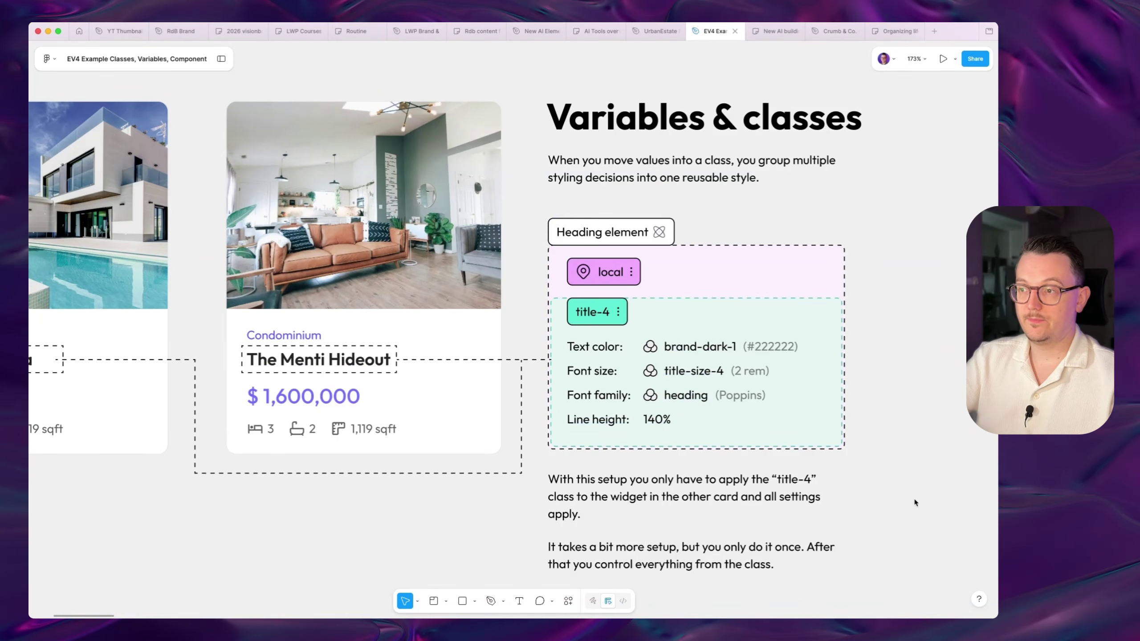
scroll(916, 501, down, 2)
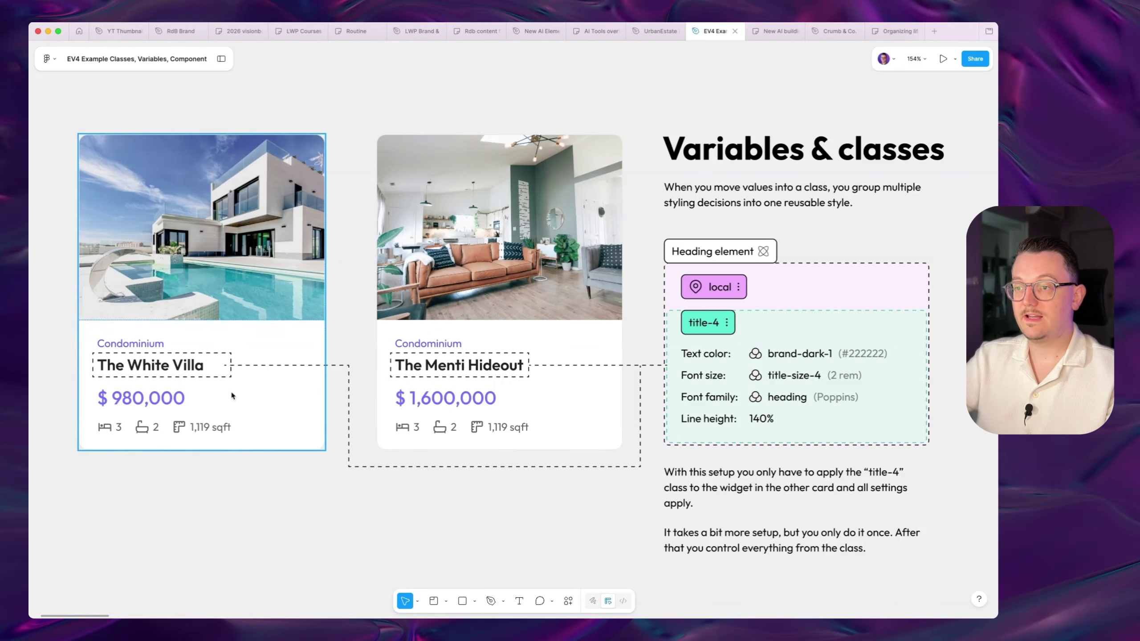
scroll(510, 495, right, 2)
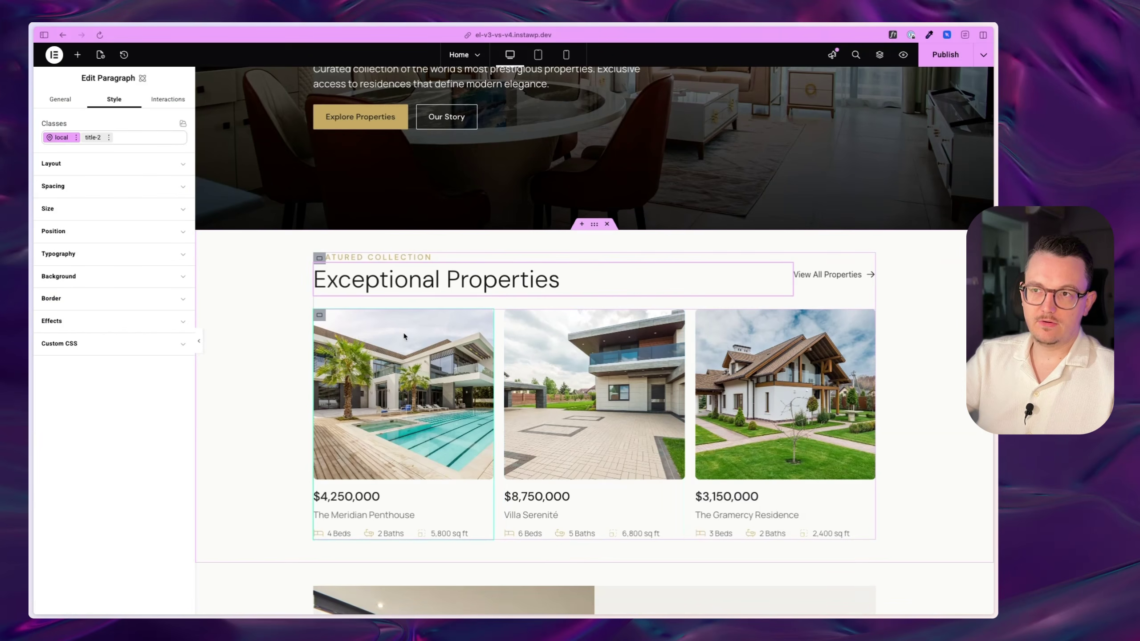
Step: In Elementor, review the local style sections of the "Exceptional Properties" paragraph, including its Size settings
scroll(404, 336, up, 1)
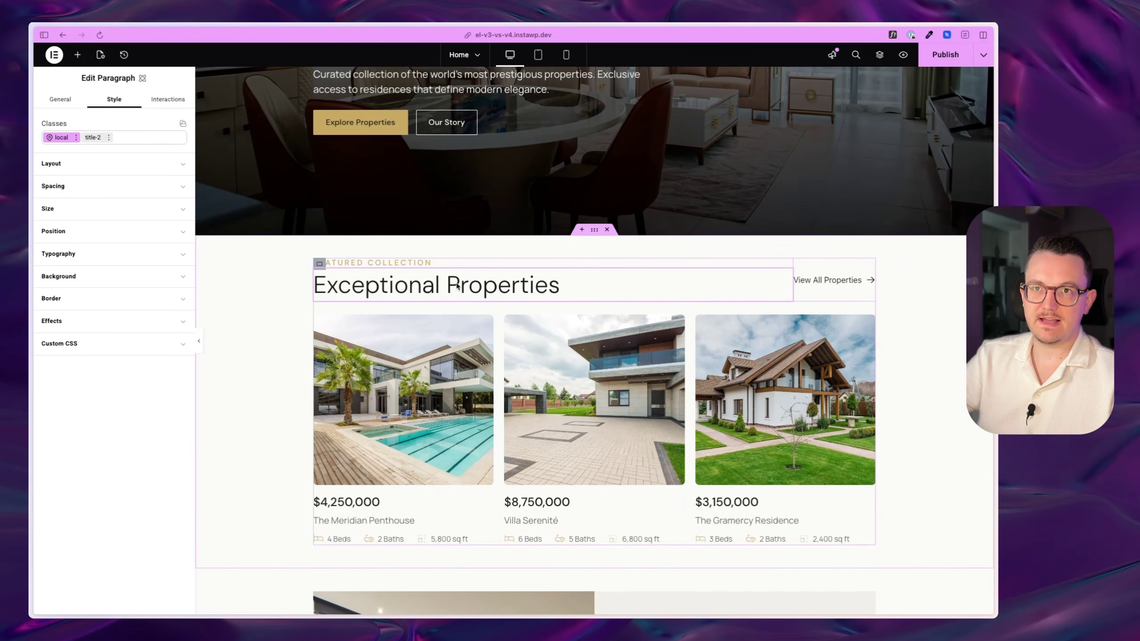
click(92, 211)
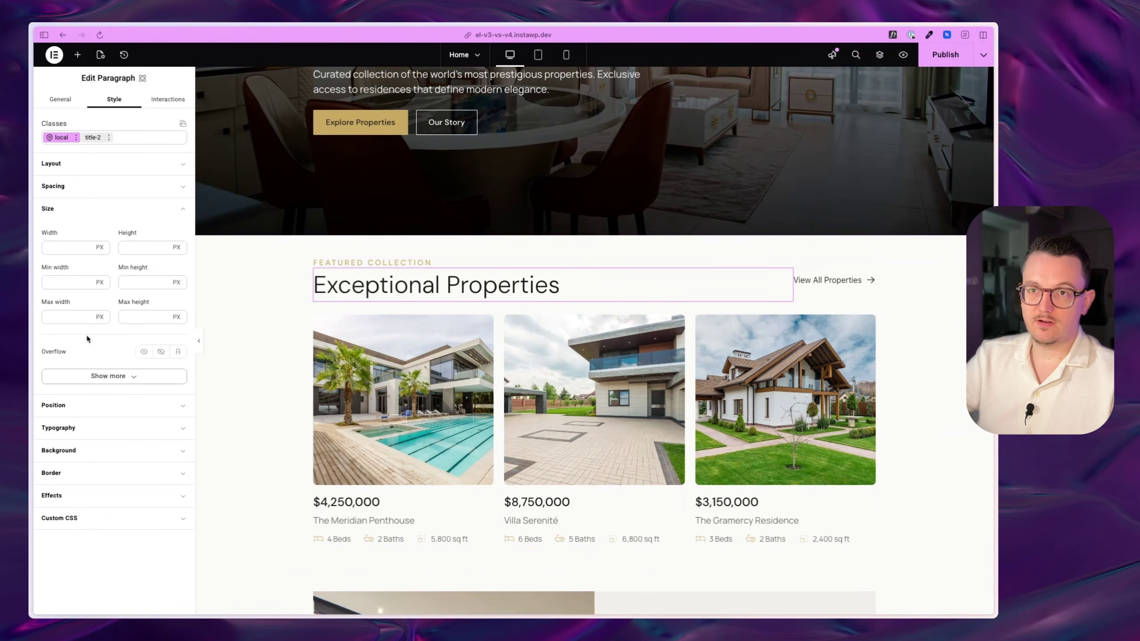
click(115, 211)
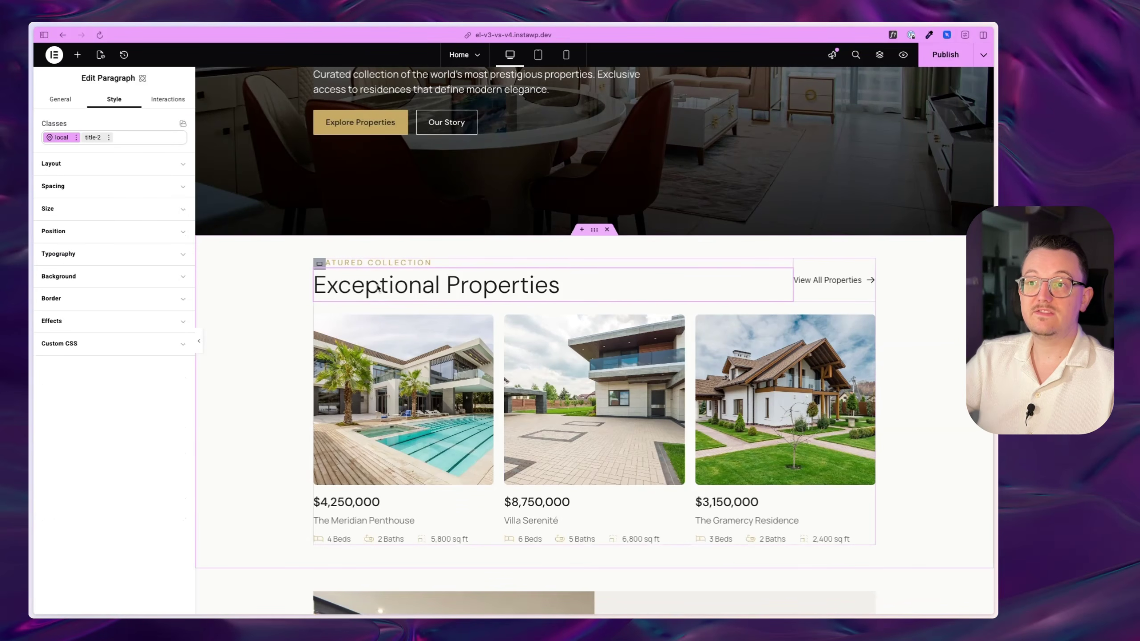
scroll(467, 306, down, 5)
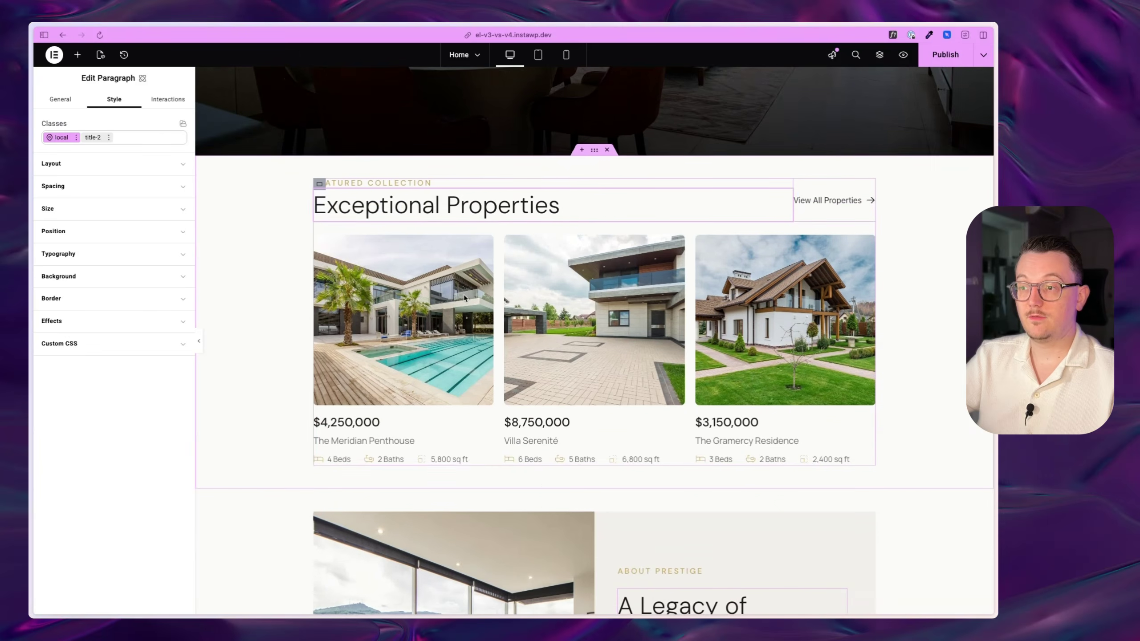
scroll(682, 583, up, 5)
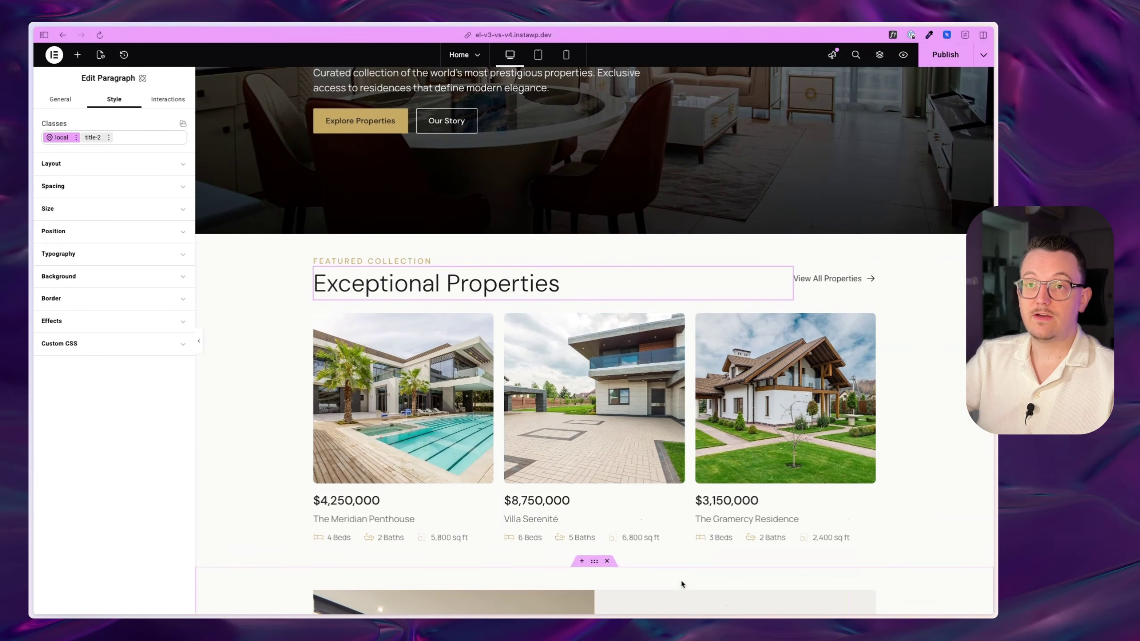
scroll(464, 408, down, 1)
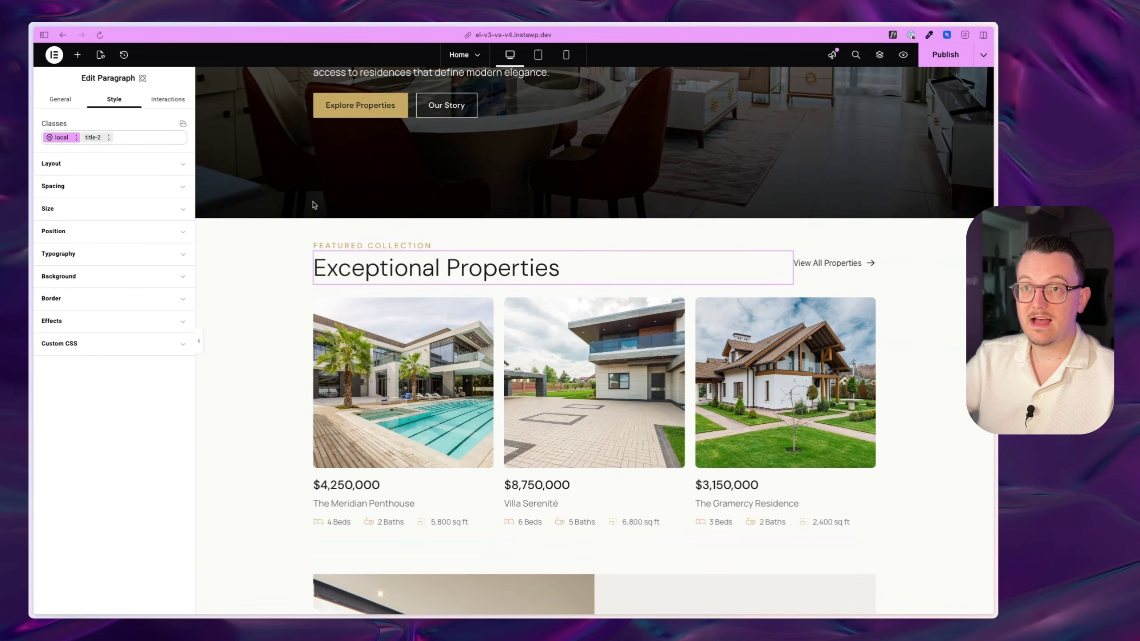
Step: Select the title-2 class on "Exceptional Properties" and review its typography values and the available font size variables
click(93, 138)
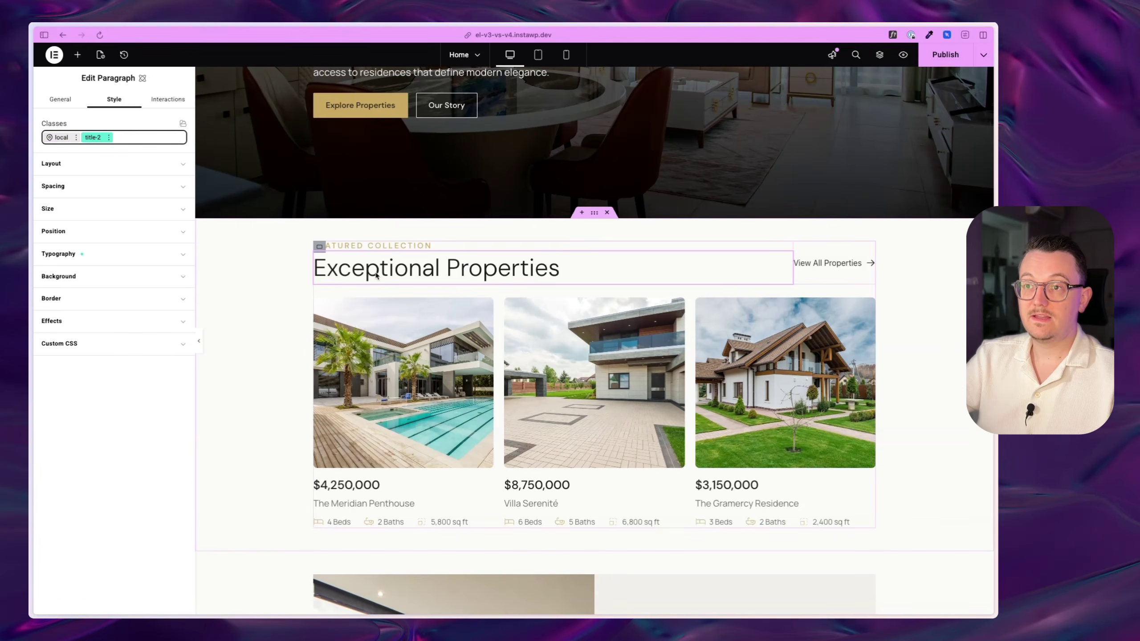
click(110, 255)
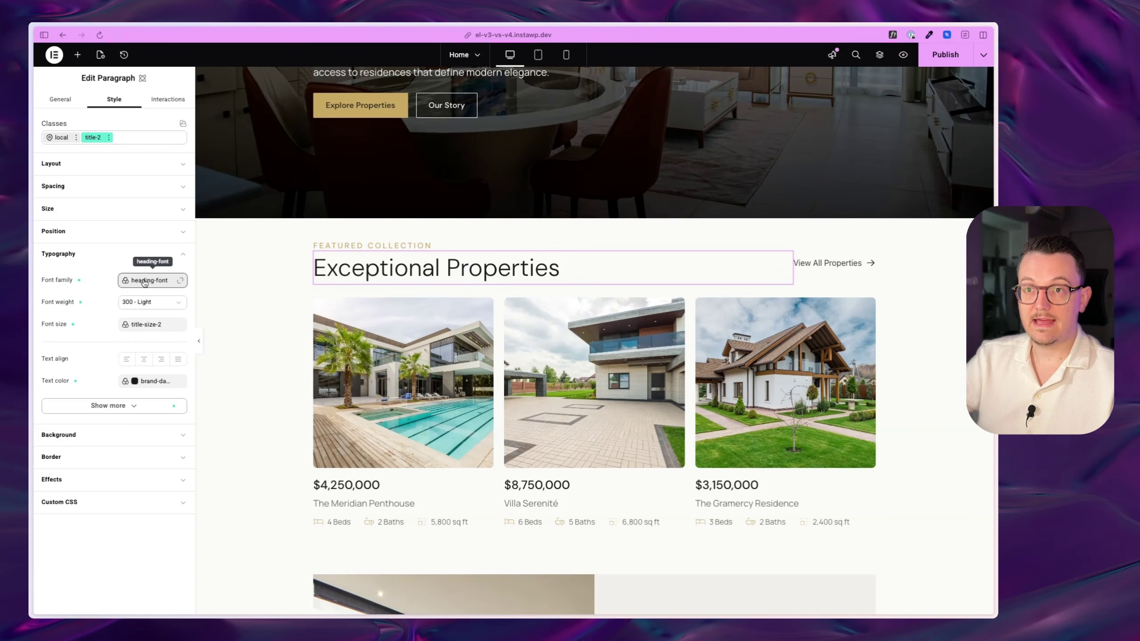
click(144, 327)
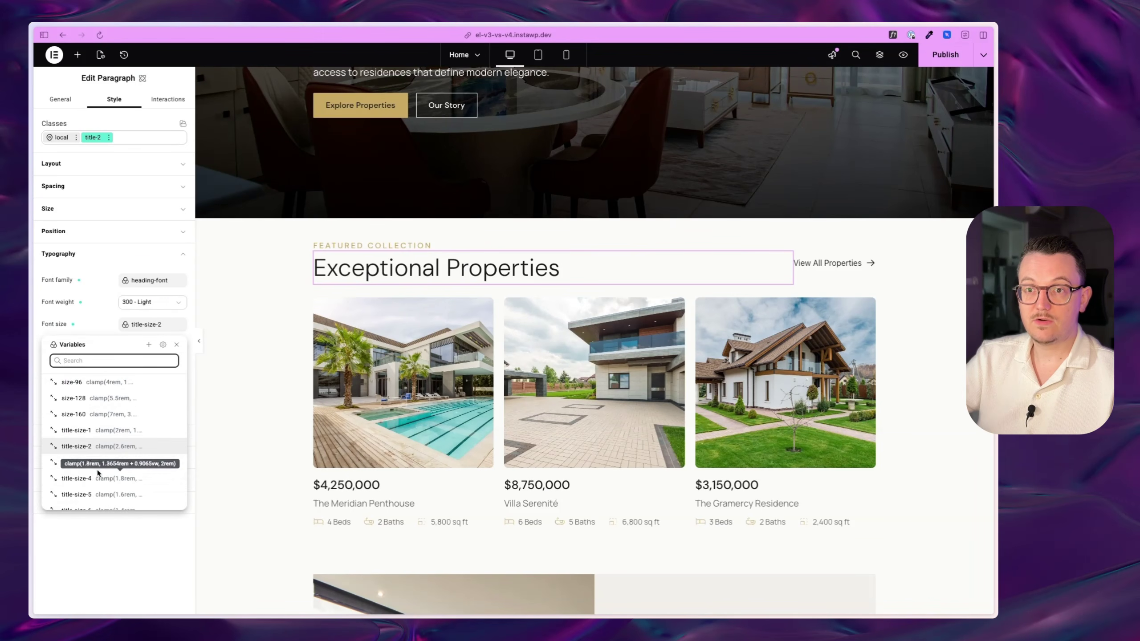
Step: Apply the existing title-2 class to the "A Legacy of Exceptional Service" paragraph
scroll(651, 414, down, 6)
click(652, 414)
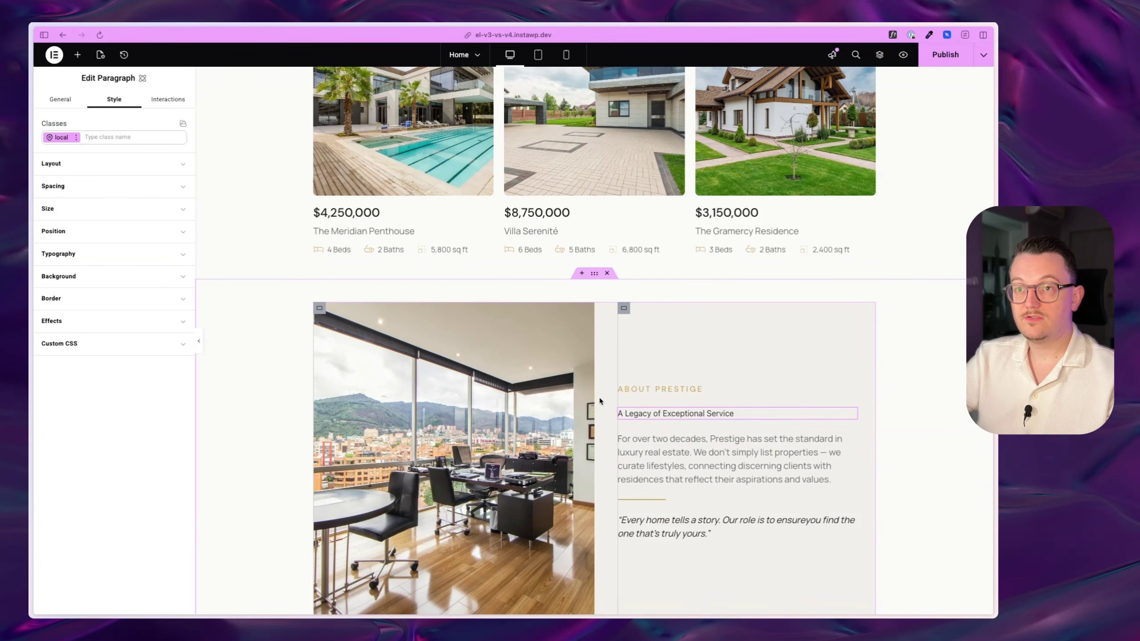
click(135, 138)
text(title)
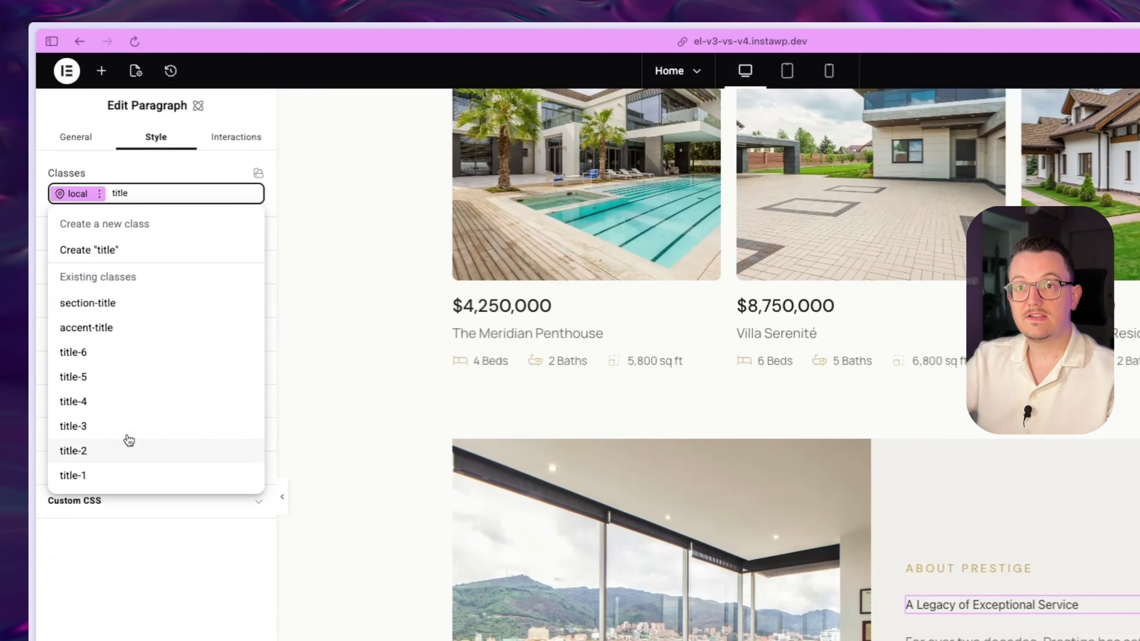
click(110, 450)
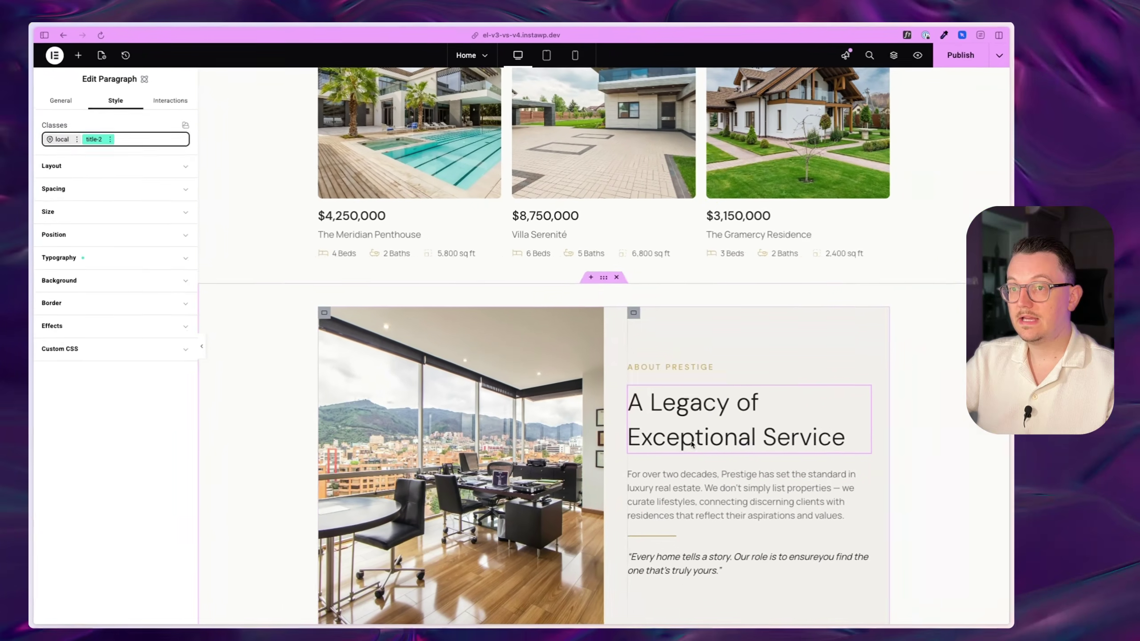
Step: Set the title-2 class's font size to the title-size-3 variable
click(175, 369)
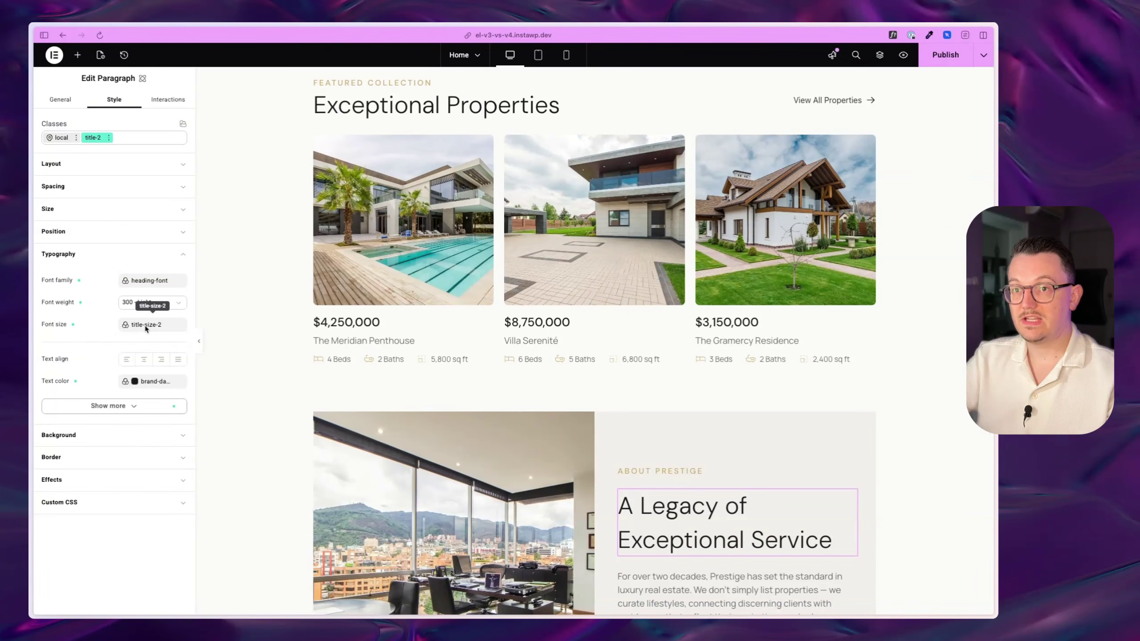
click(143, 324)
click(77, 463)
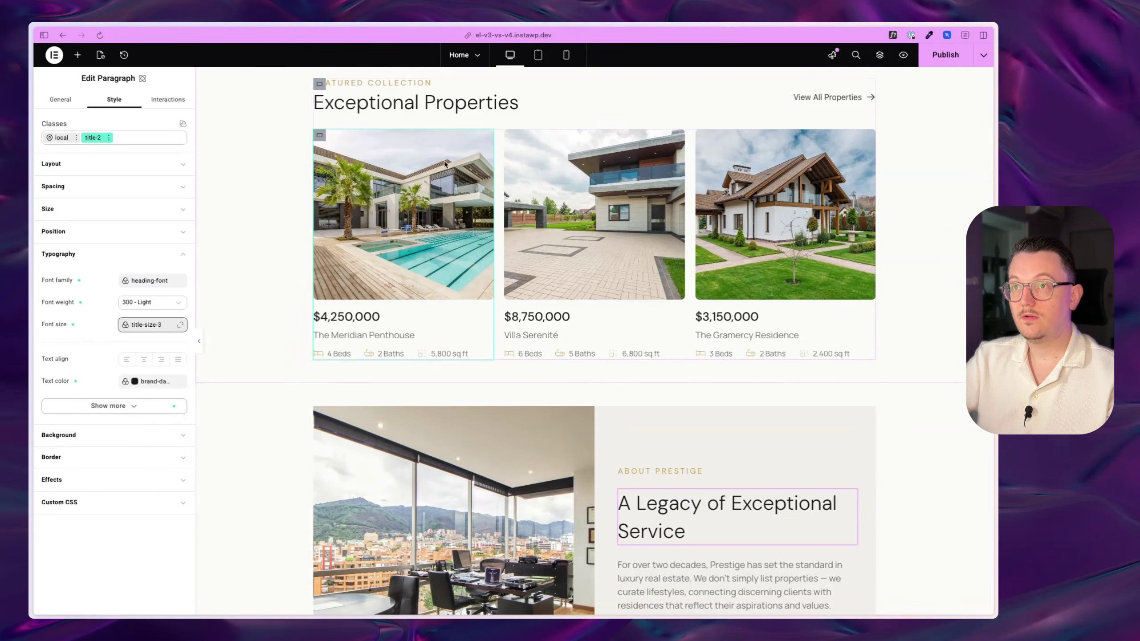
Step: Undo the title-2 class's last font size change
click(149, 325)
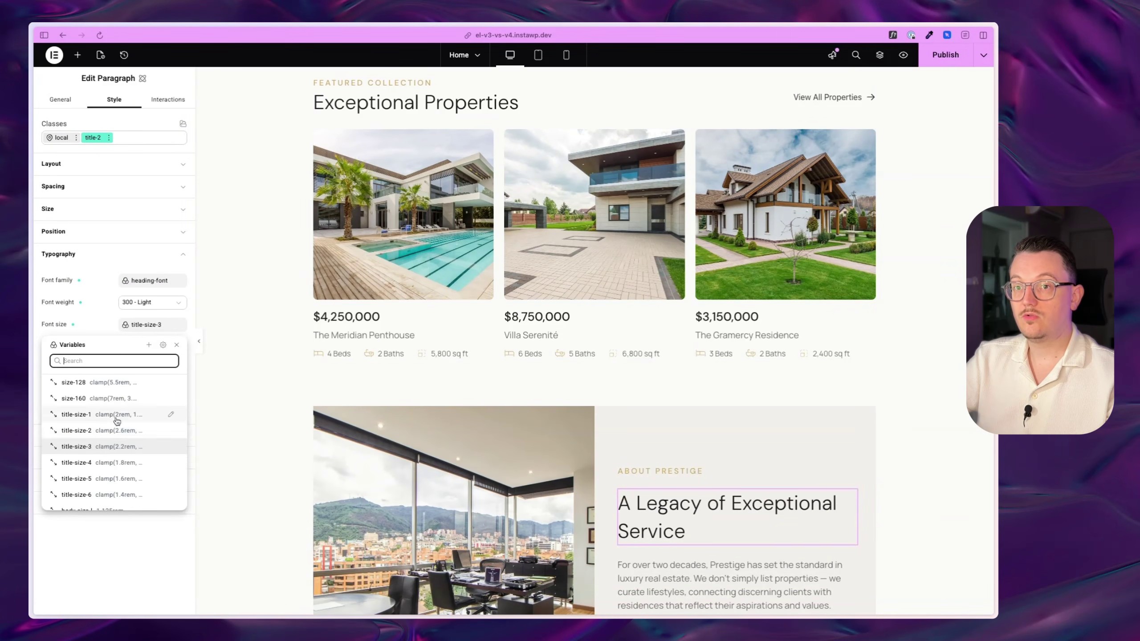
key(super+z)
key(Escape)
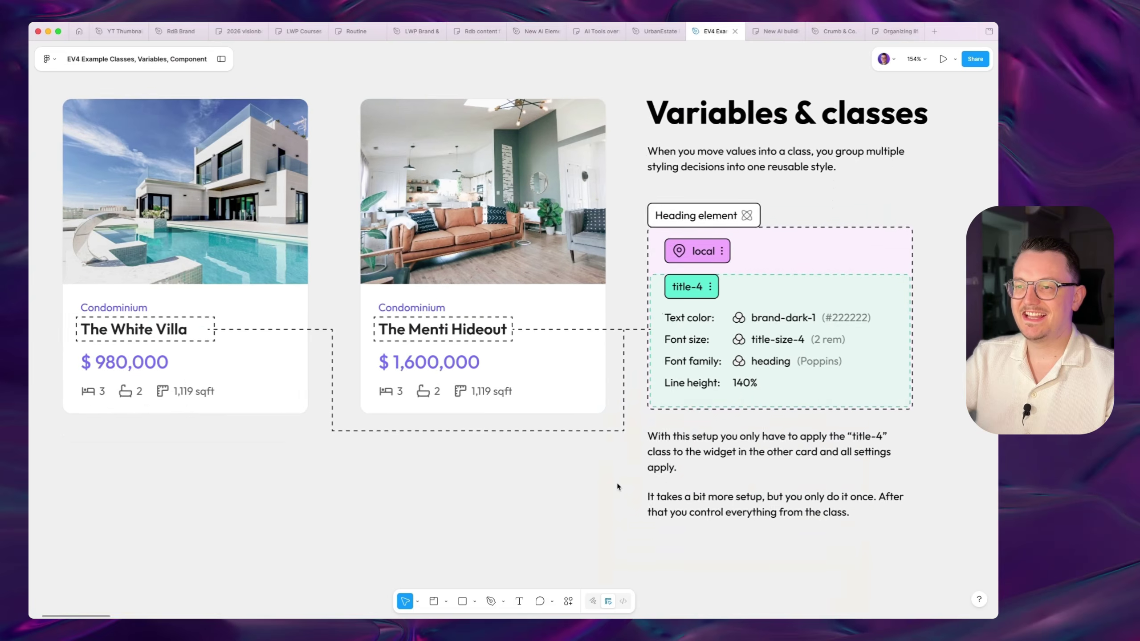
Step: Switch to the Figma presentation and read the "Multiple classes" section, including the title-4 and heading-dark example and the hierarchy note
scroll(617, 486, down, 3)
scroll(617, 486, down, 15)
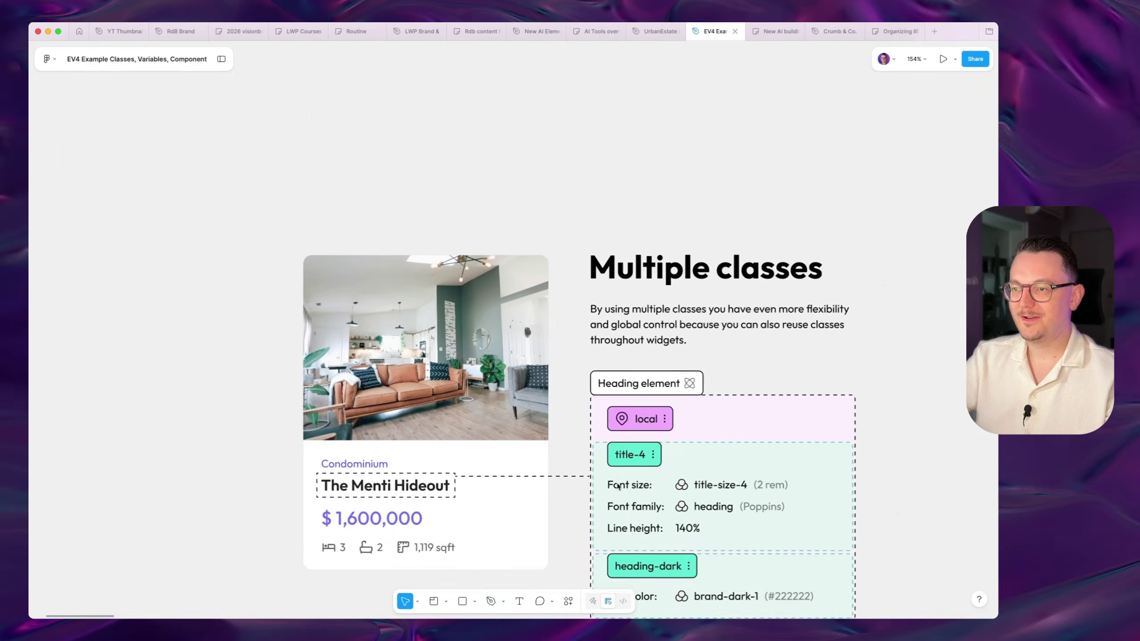
scroll(618, 486, up, 3)
scroll(540, 405, right, 1)
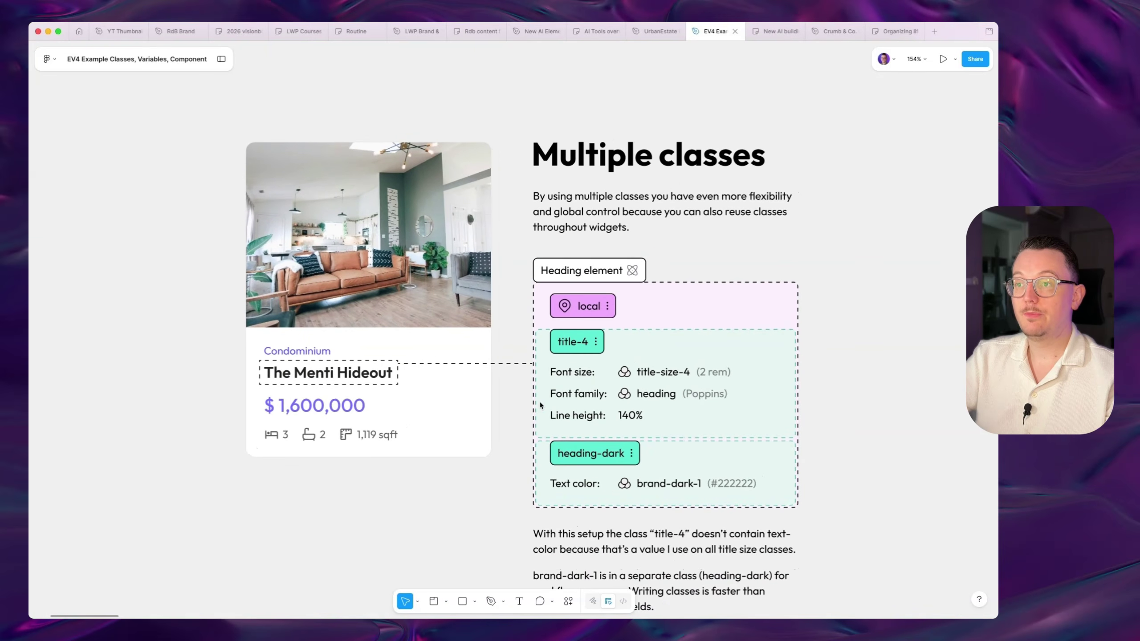
scroll(473, 441, right, 1)
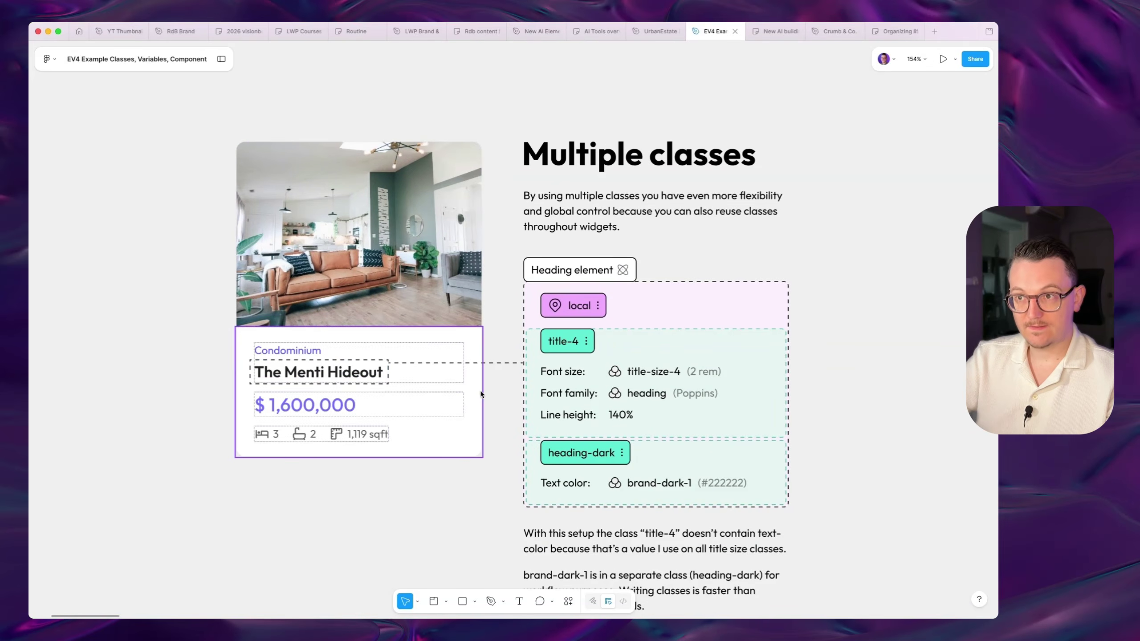
scroll(479, 375, down, 2)
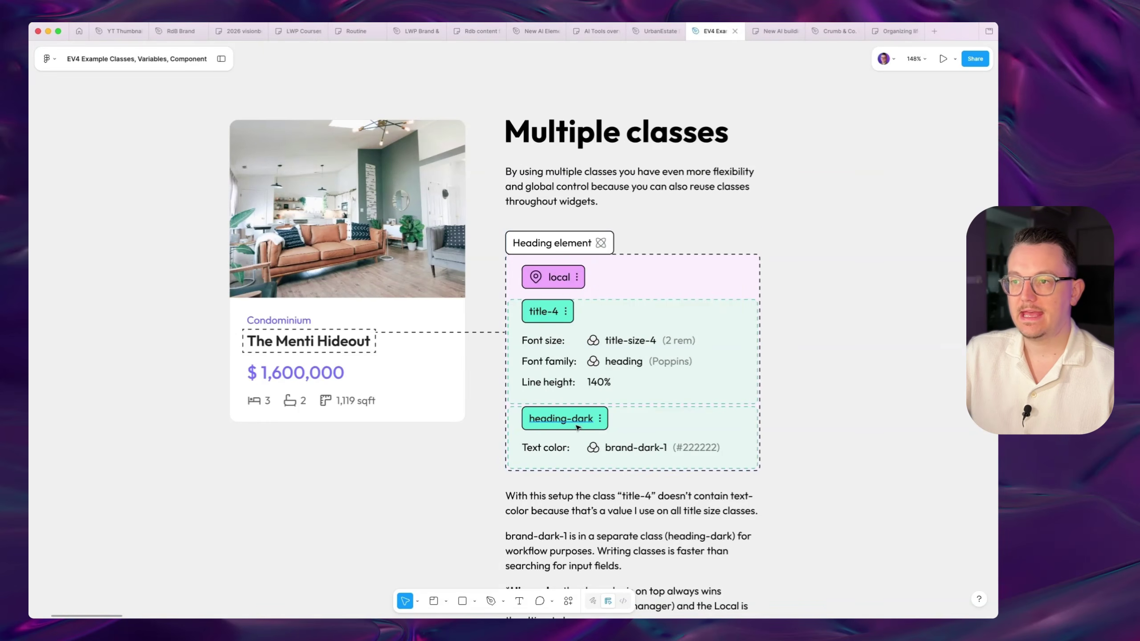
scroll(467, 434, down, 2)
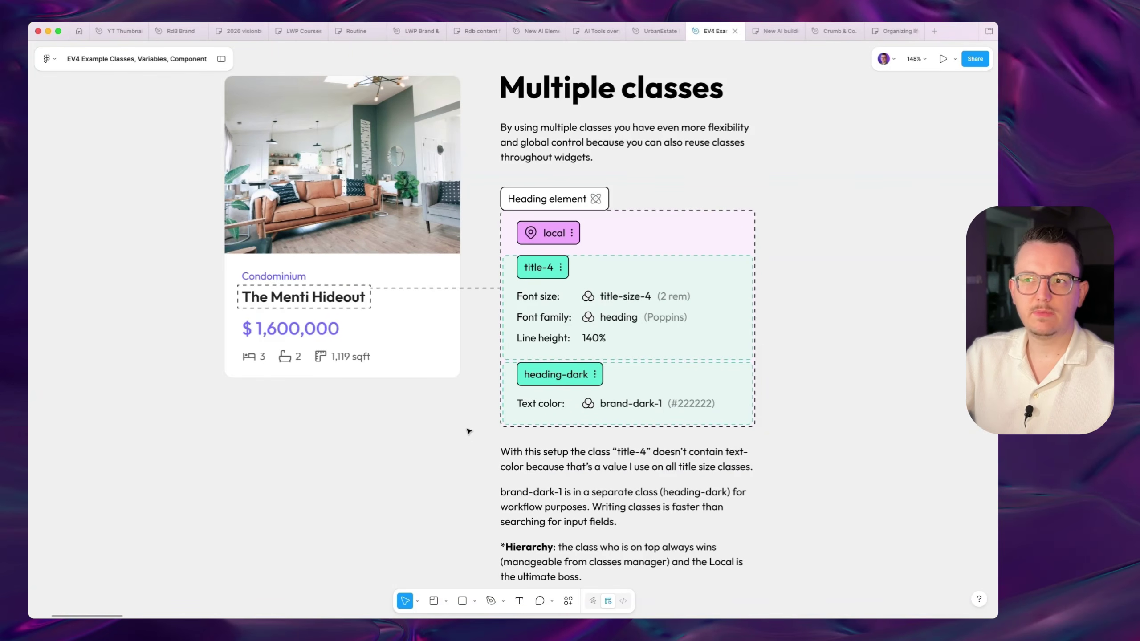
scroll(468, 429, up, 1)
scroll(507, 322, left, 1)
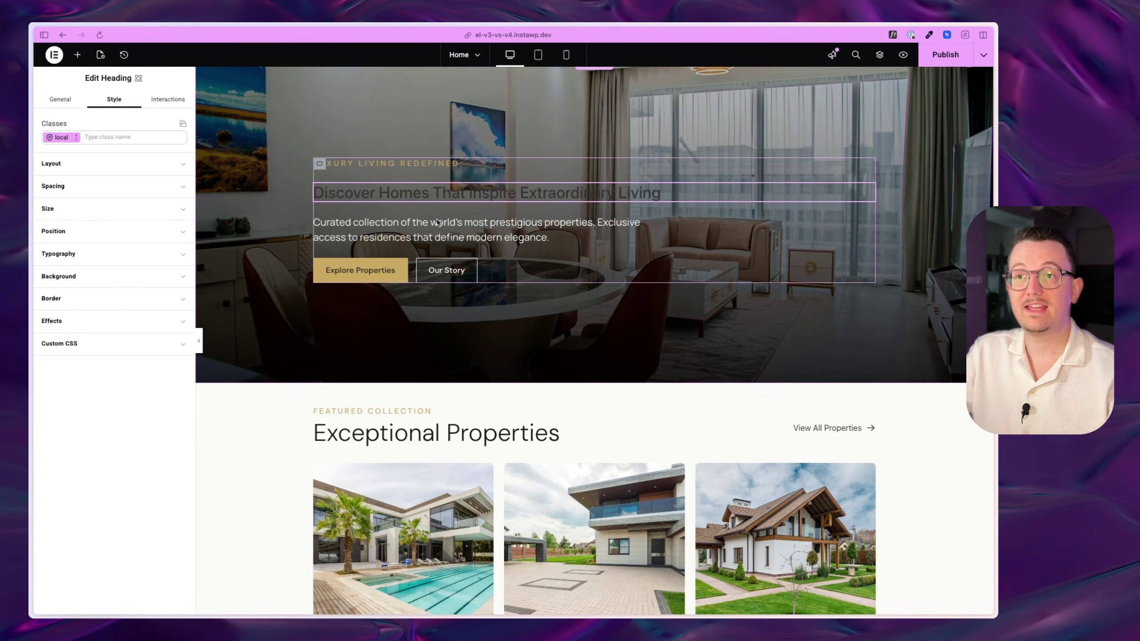
Step: Back in Elementor, apply the existing title-2 class to the "Discover Homes That Inspire Extraordinary Living" heading
scroll(285, 211, up, 1)
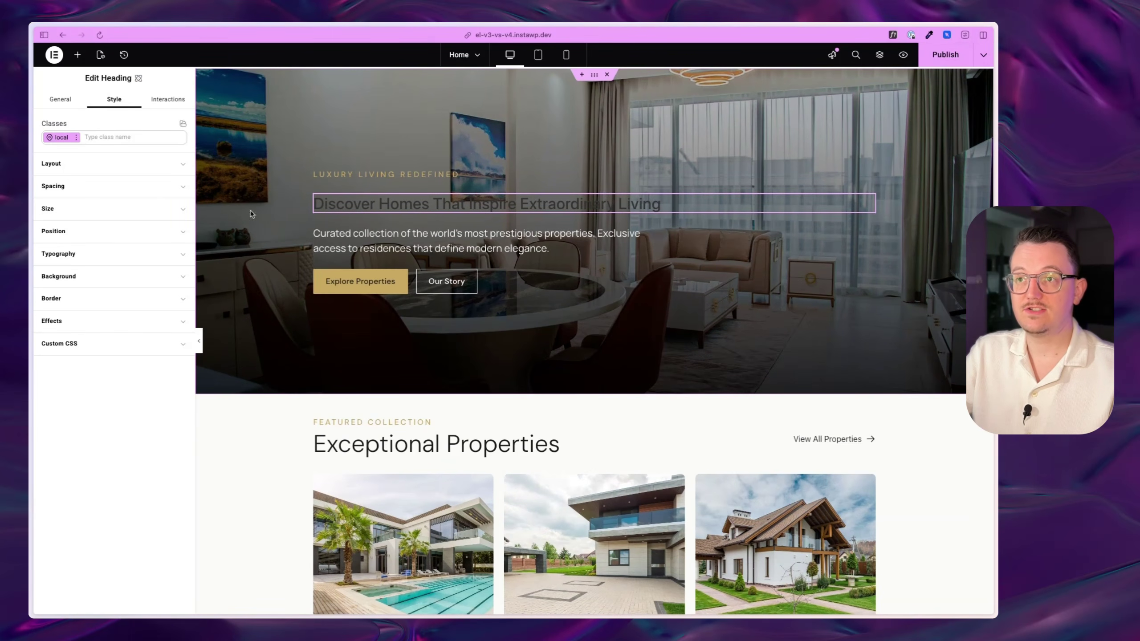
click(112, 137)
text(title)
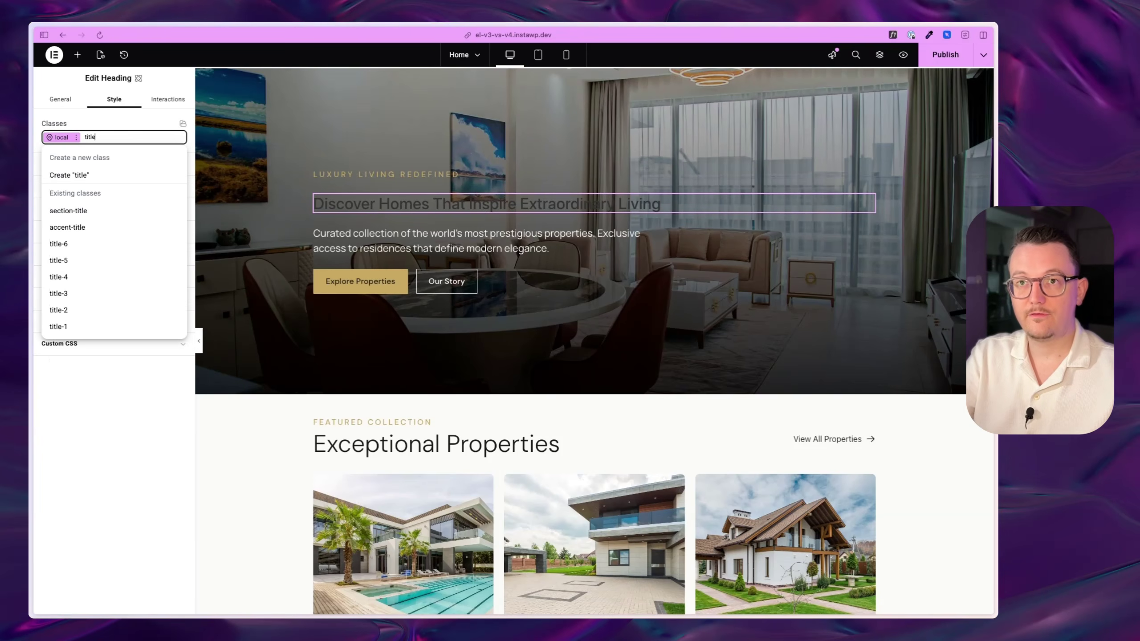
click(96, 310)
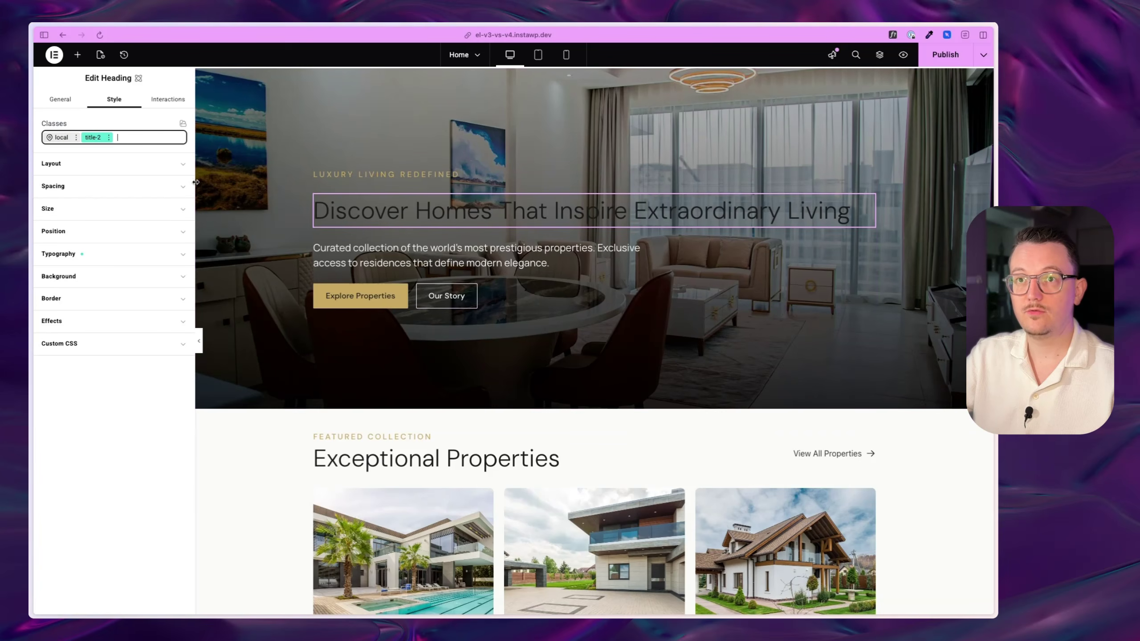
Step: Set the title-2 class's text color to the brand-light-1 variable
click(115, 264)
click(152, 382)
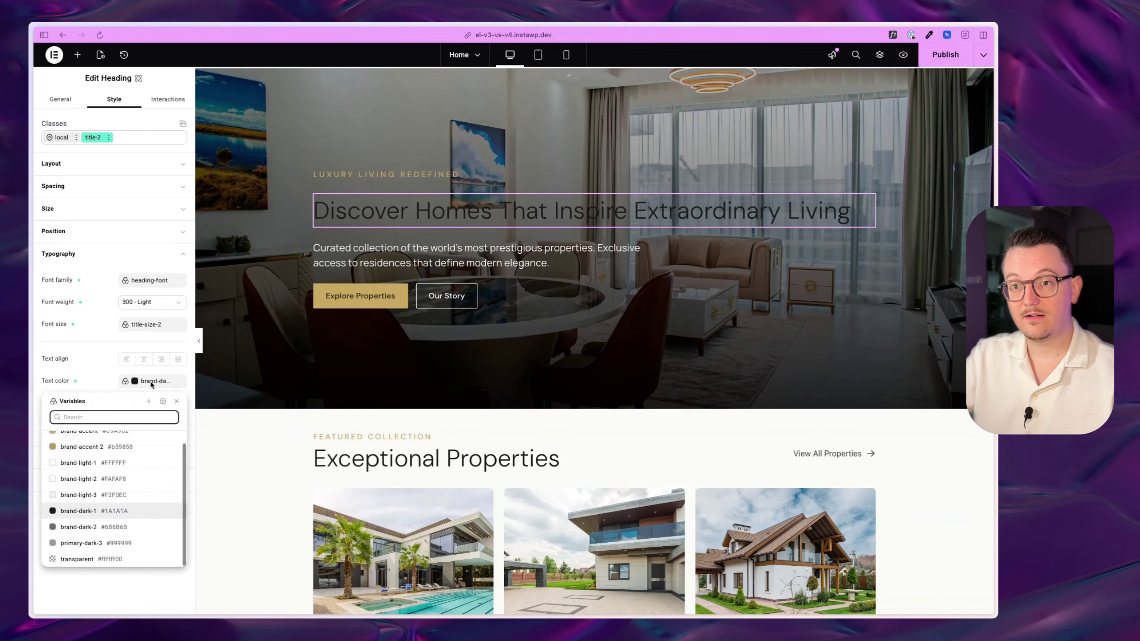
click(90, 462)
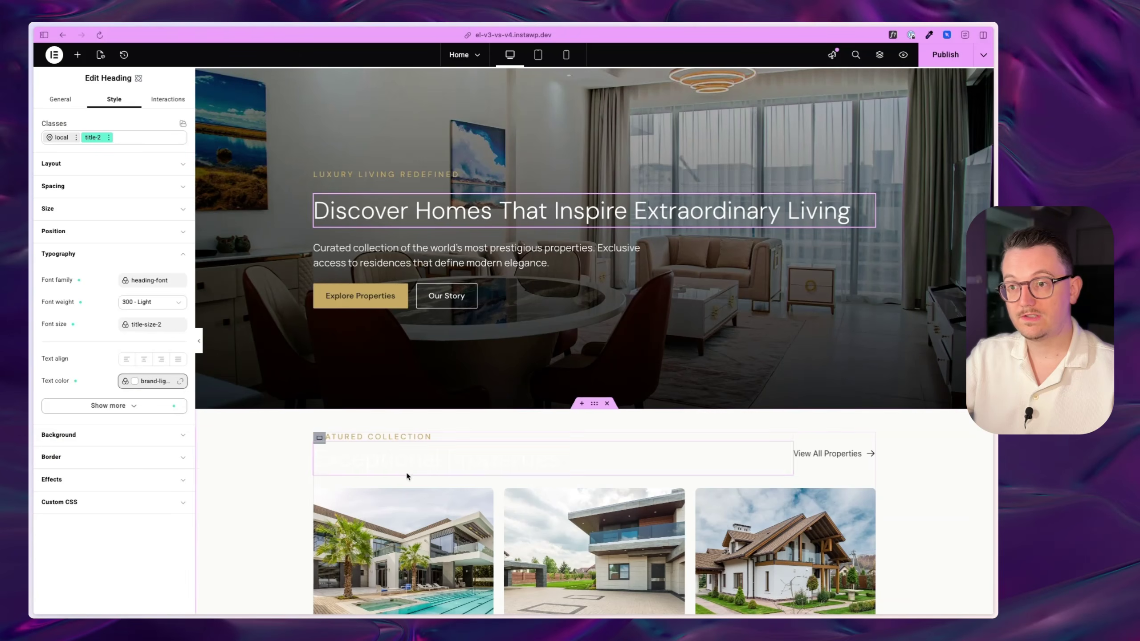
Step: Unlink the color variable from the title-2 class and clear its text color
click(181, 385)
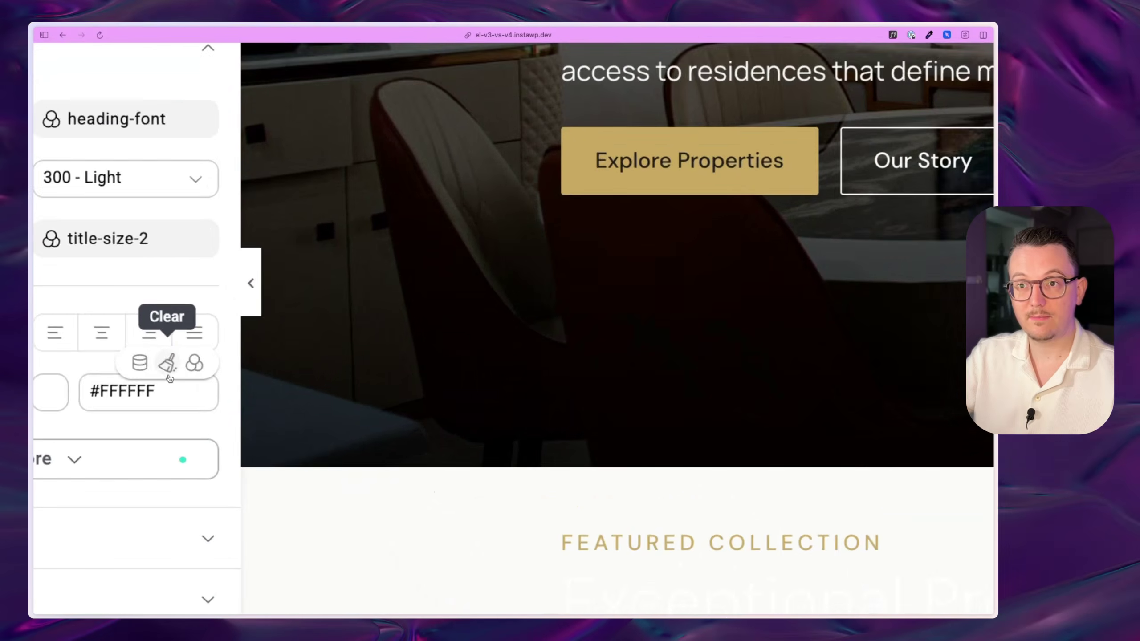
click(169, 368)
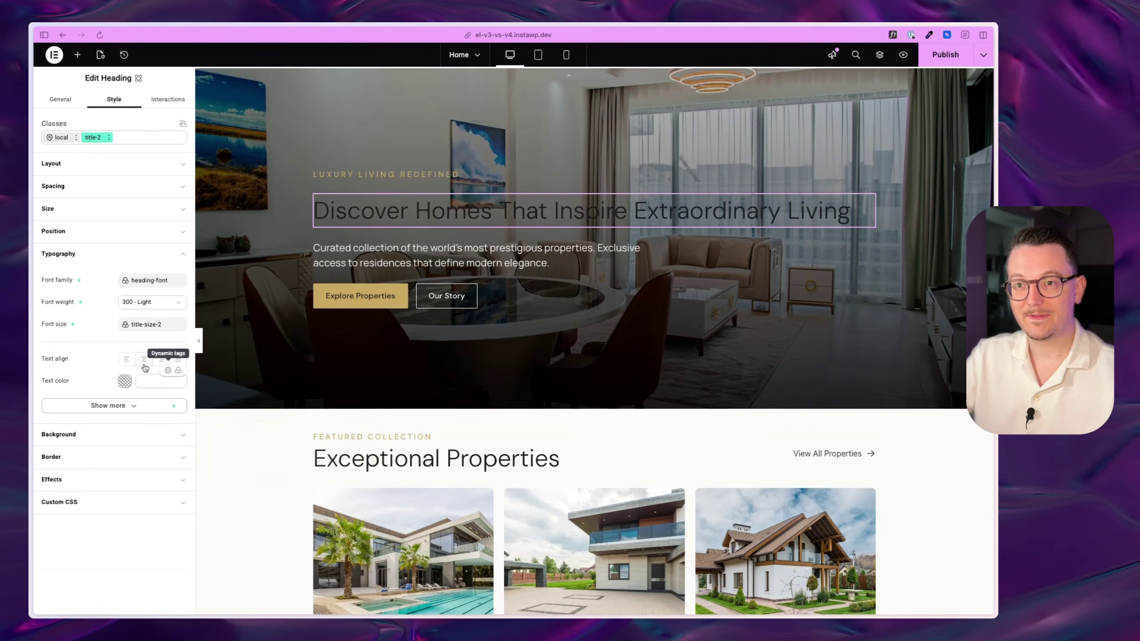
Step: Add the existing heading-light class to the "Discover Homes That Inspire Extraordinary Living" heading
click(139, 139)
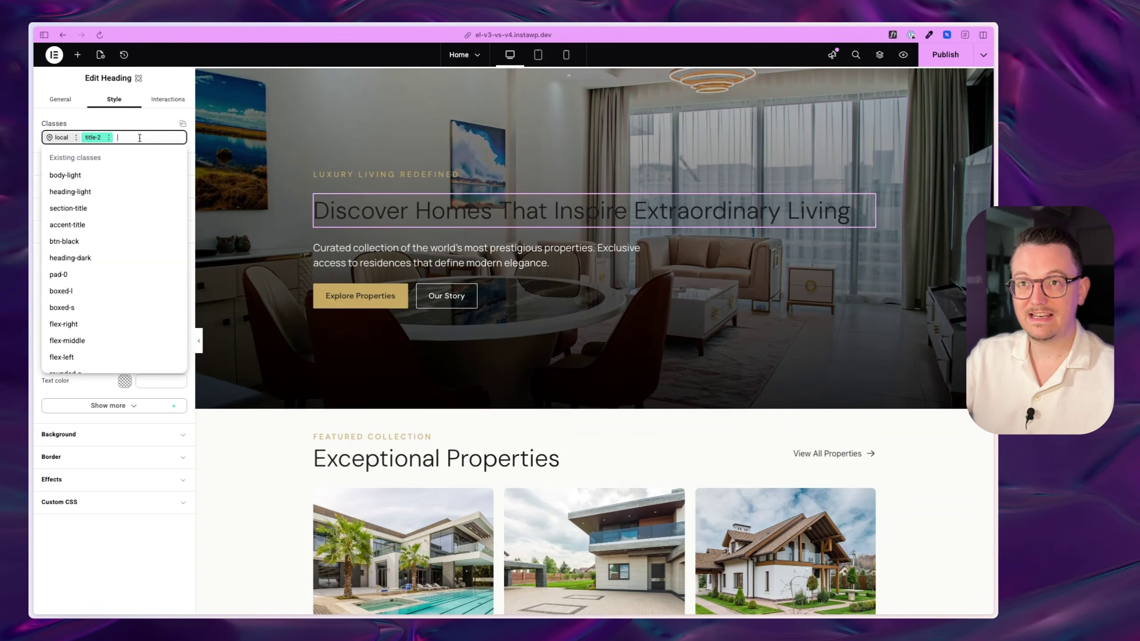
text(headin)
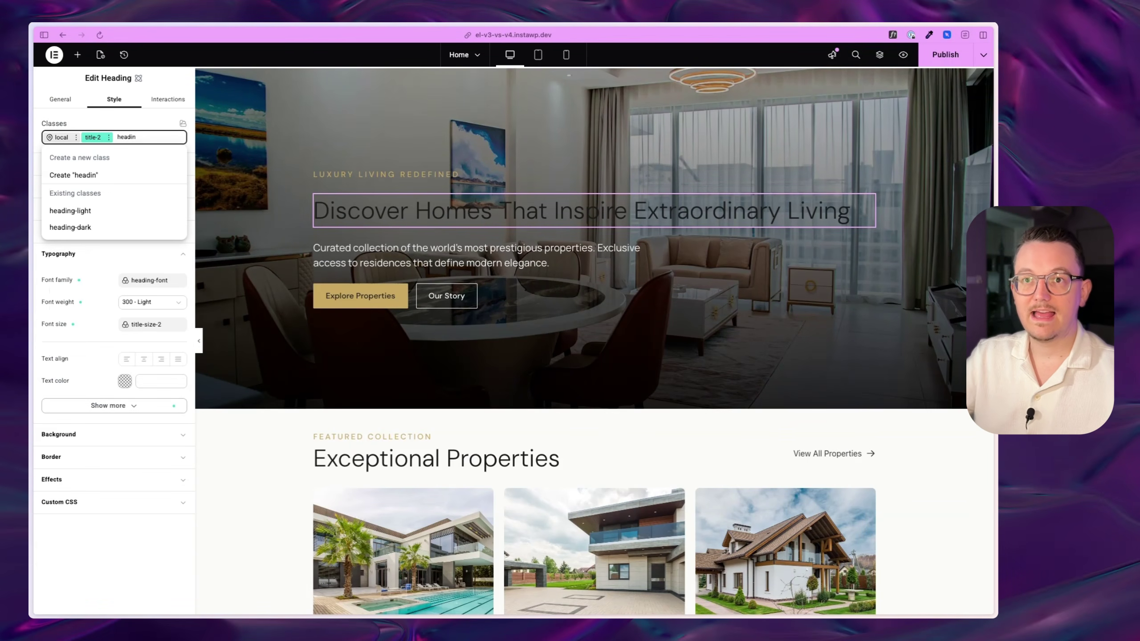
click(106, 211)
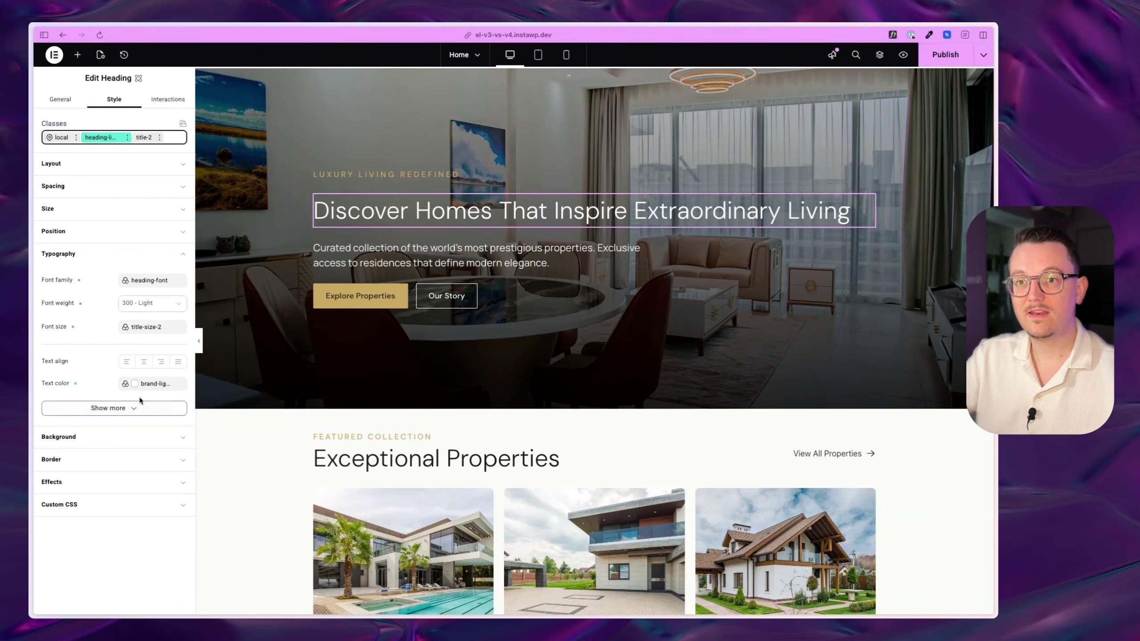
Step: Examine the heading-light class's text color variable and the style origin of the heading's font size
click(147, 386)
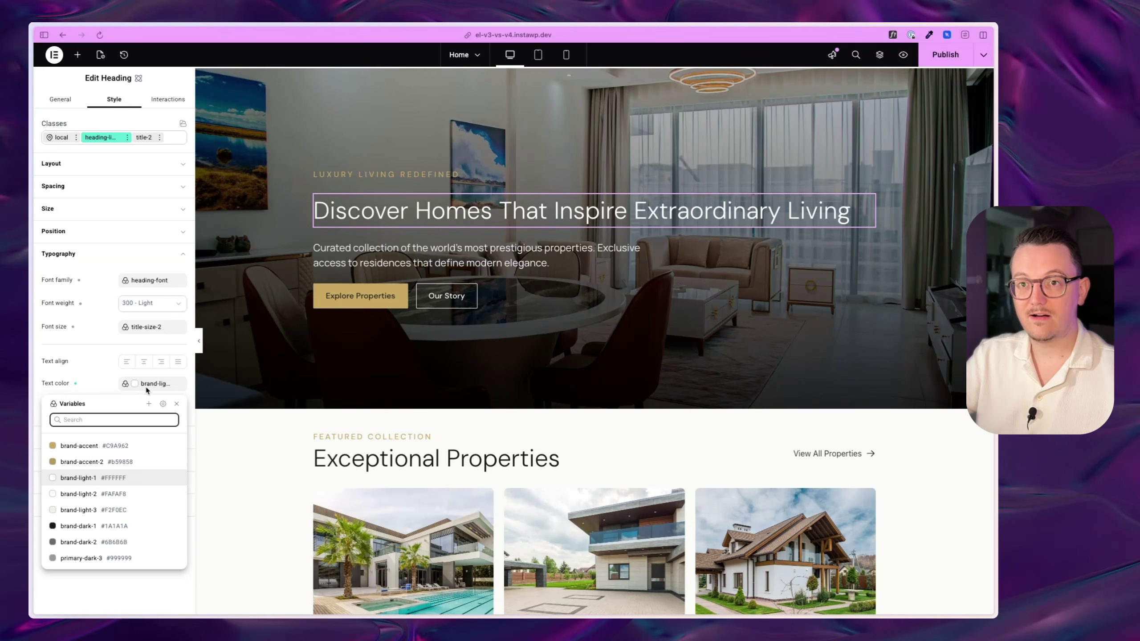
click(98, 367)
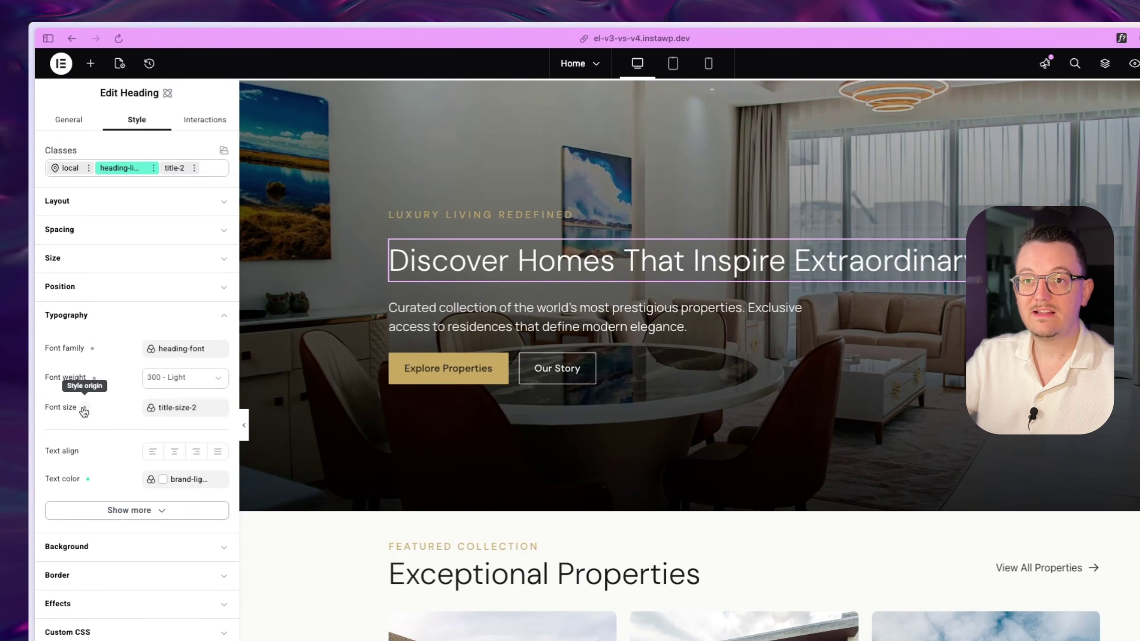
click(84, 408)
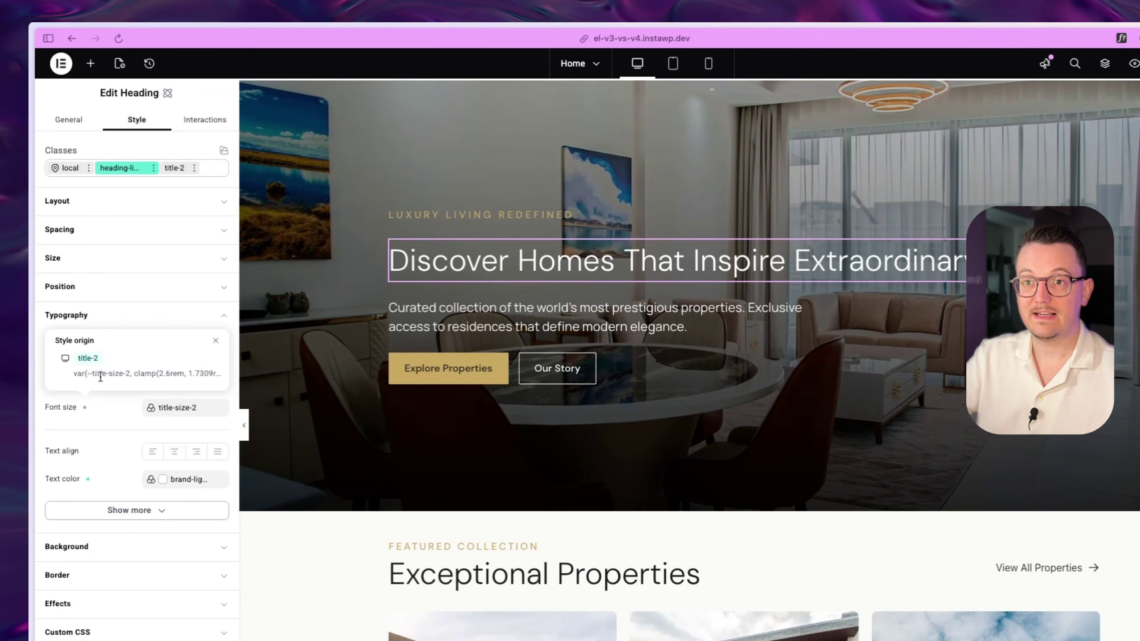
click(119, 417)
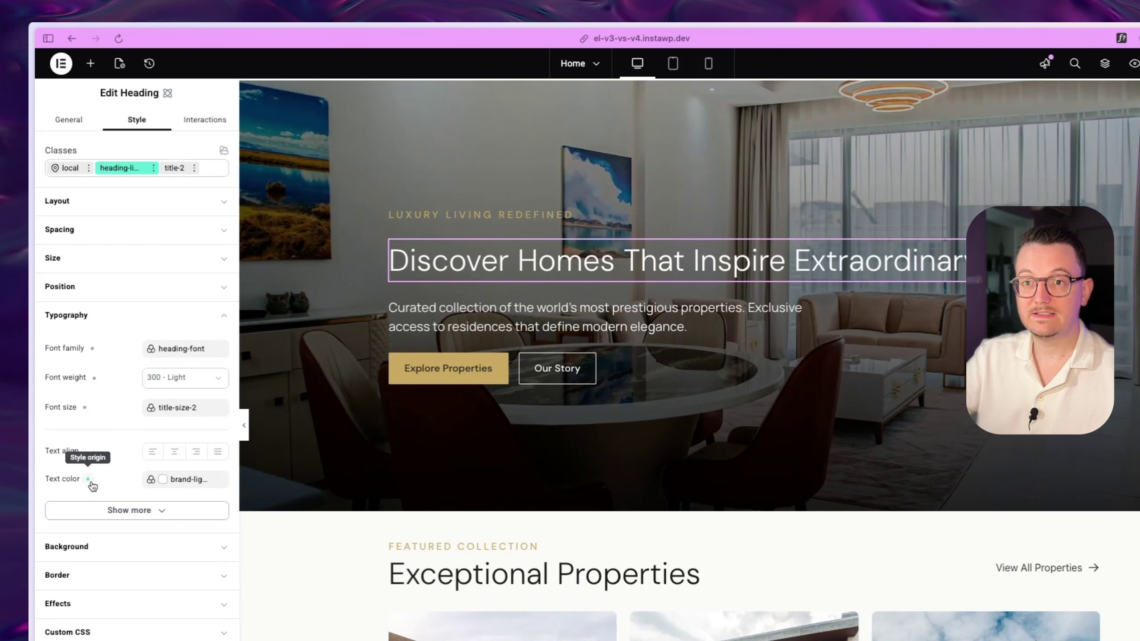
Step: Select the title-2 class on the hero heading and check the style origin of its text color
click(179, 169)
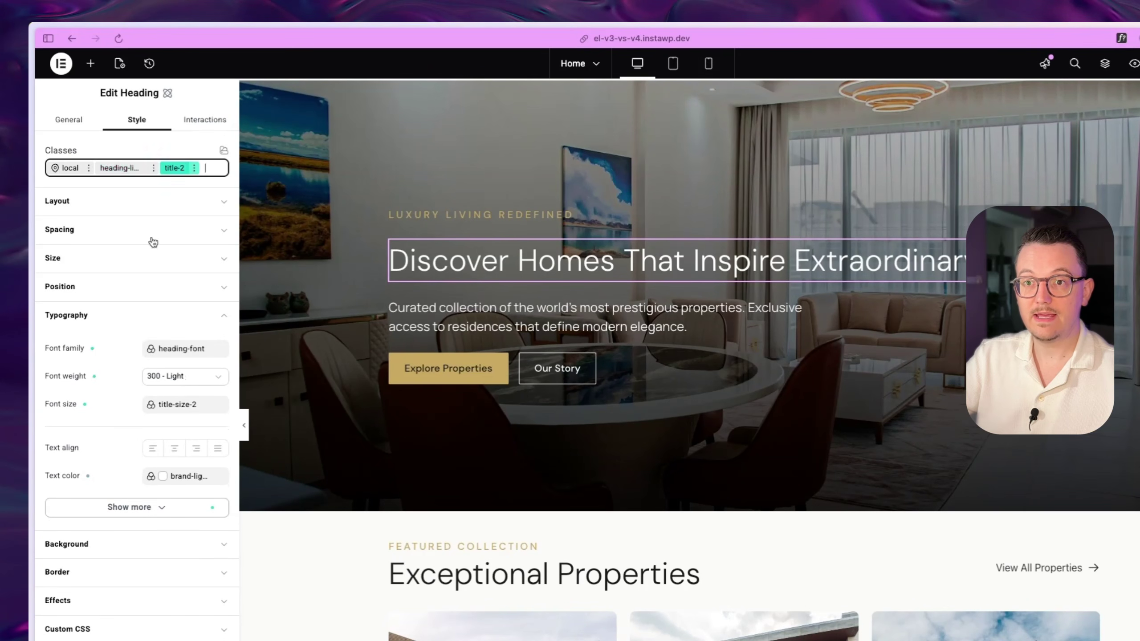
click(89, 477)
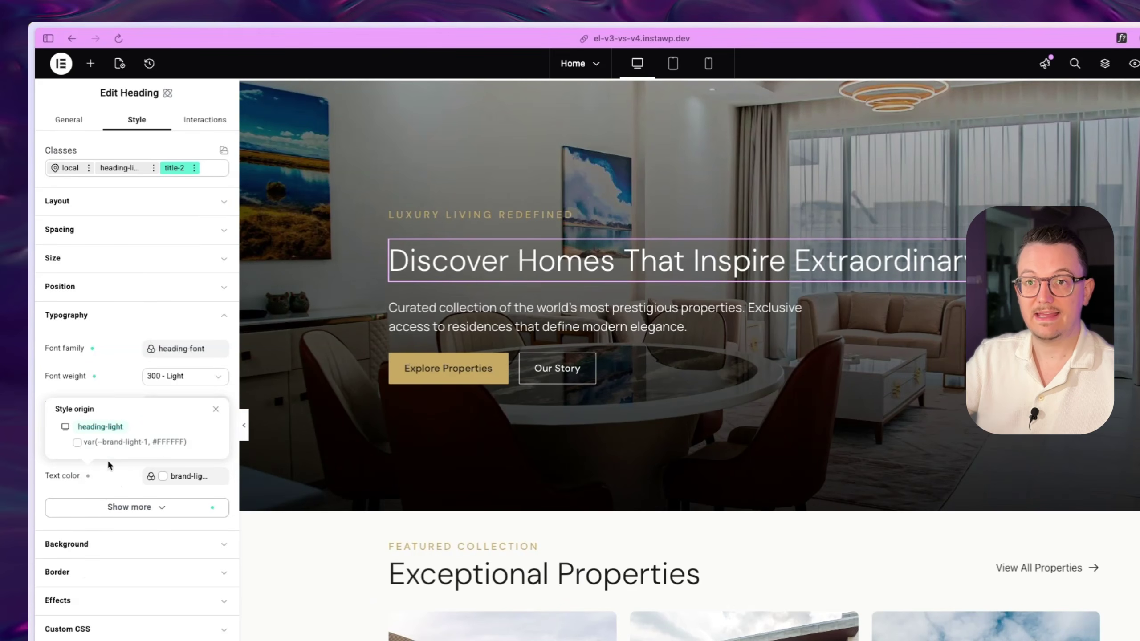
click(108, 475)
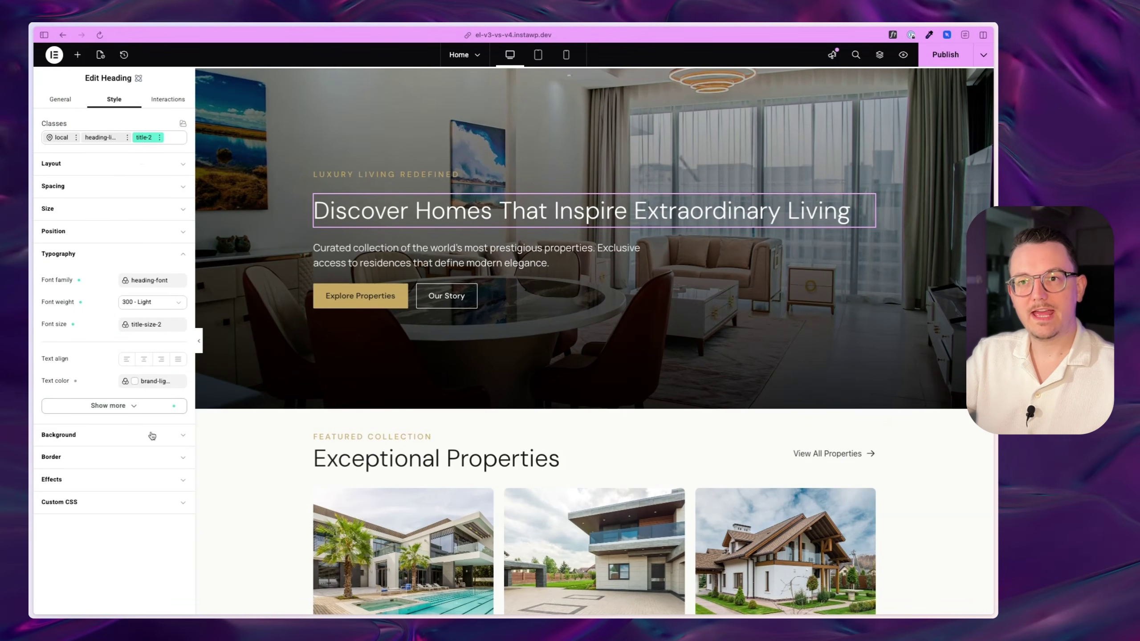
Step: Set the title-2 class's text color to the brand-accent variable, and select the heading-light class to compare its color
click(158, 385)
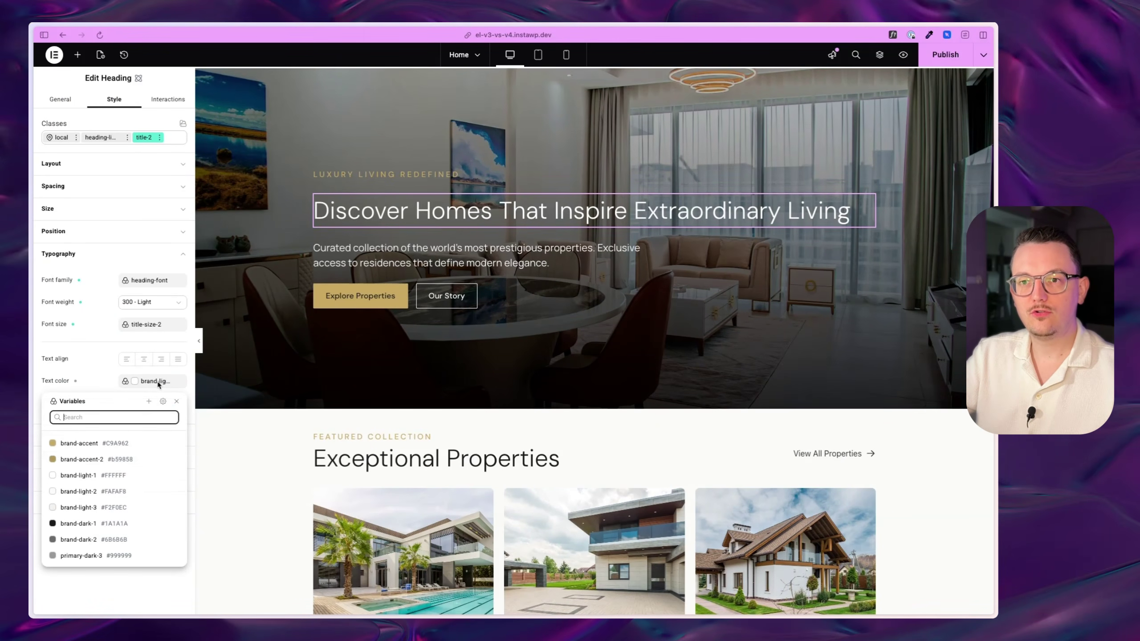
click(85, 444)
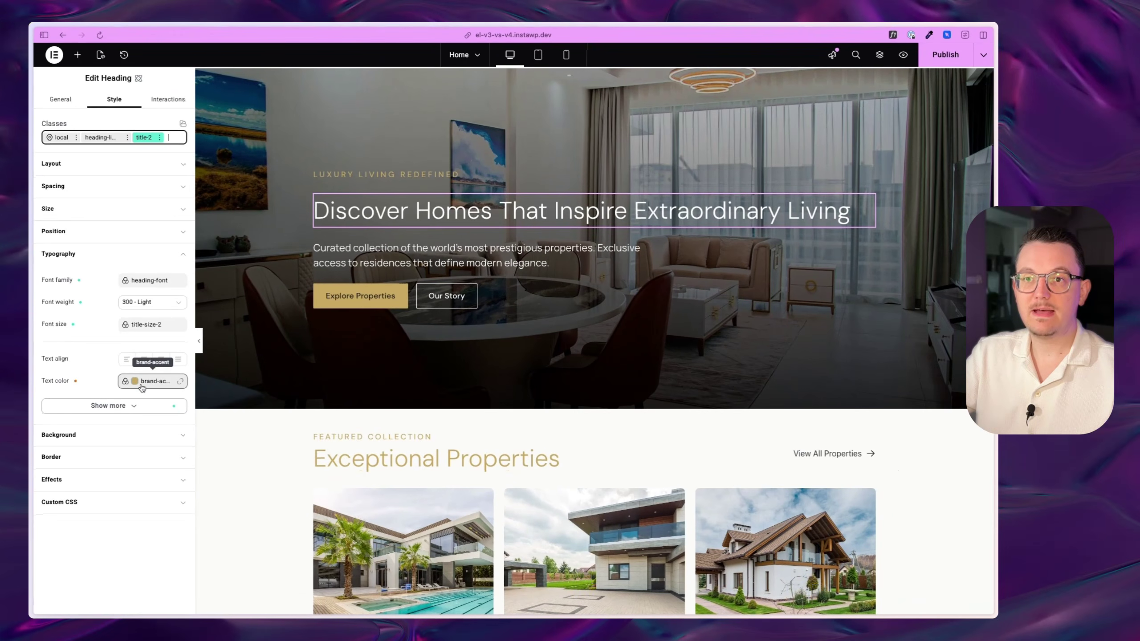
click(101, 137)
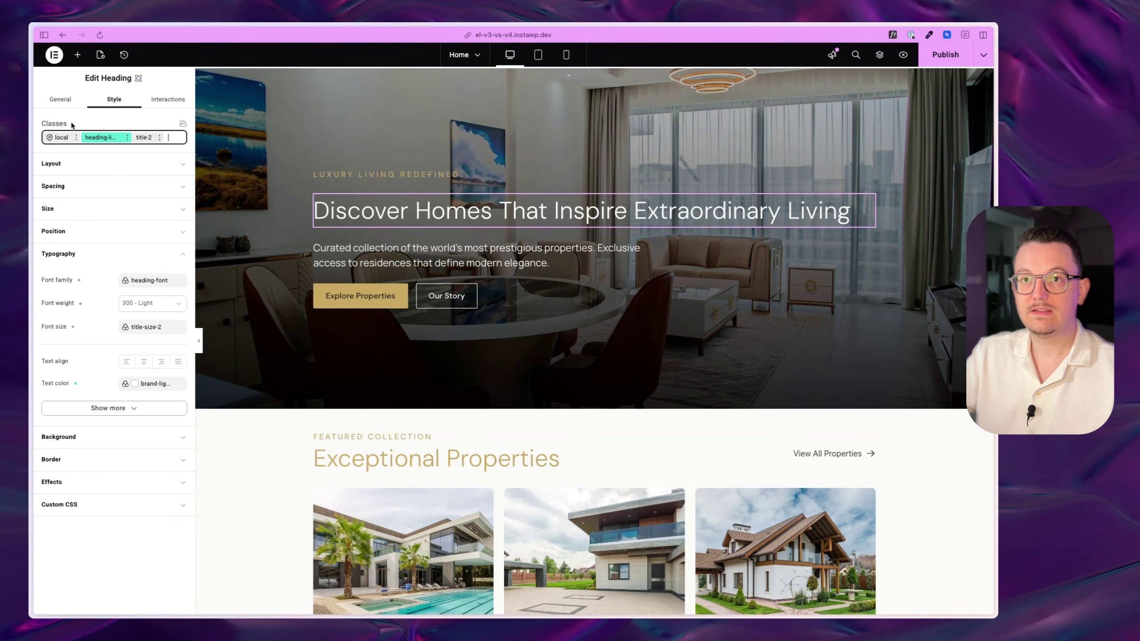
Step: Override the hero heading's text color in its local styles with red, #ff0000
click(64, 138)
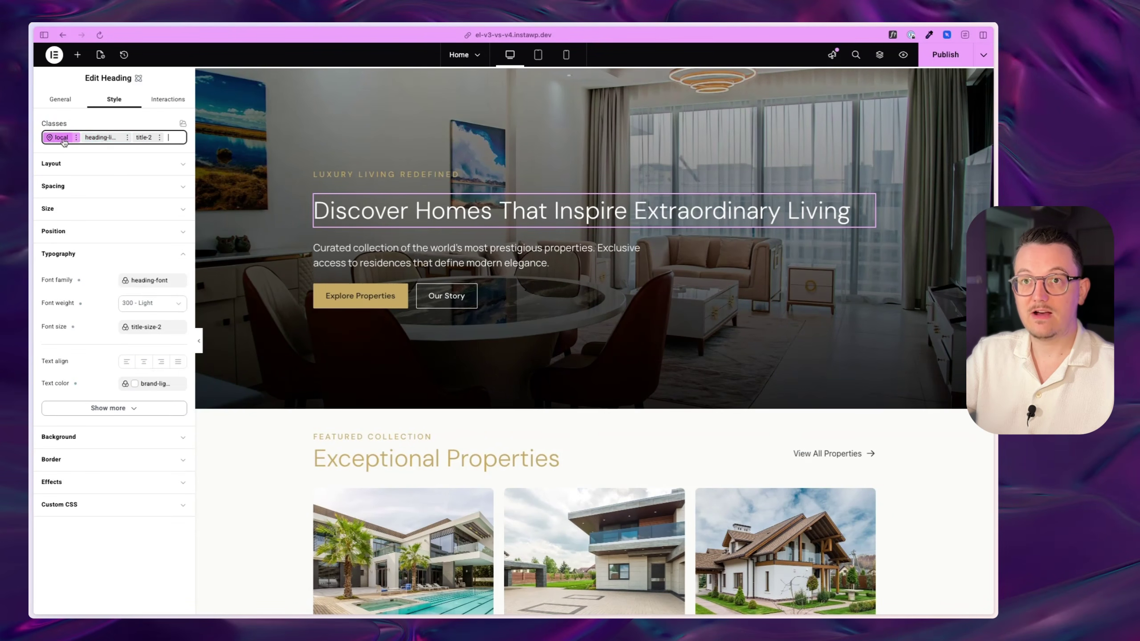
click(153, 383)
click(178, 383)
click(125, 383)
mouse_move(195, 439)
mouse_down()
mouse_move(233, 404)
mouse_move(323, 386)
mouse_up()
click(68, 142)
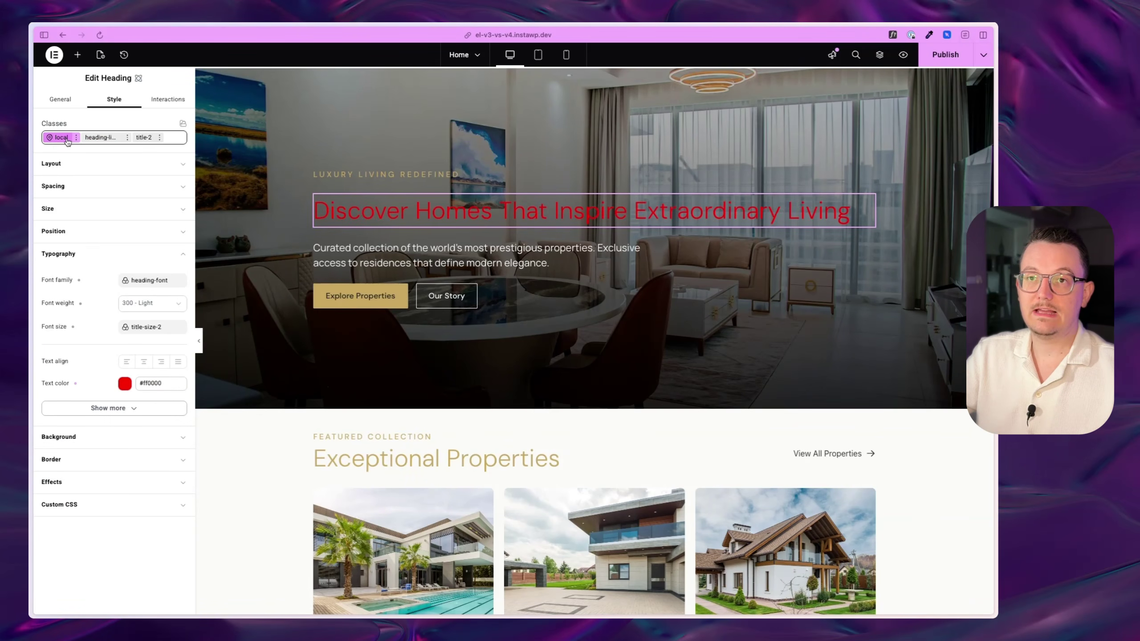
Step: Save the page changes to open the Class Manager, and look through the order of the class list
click(92, 140)
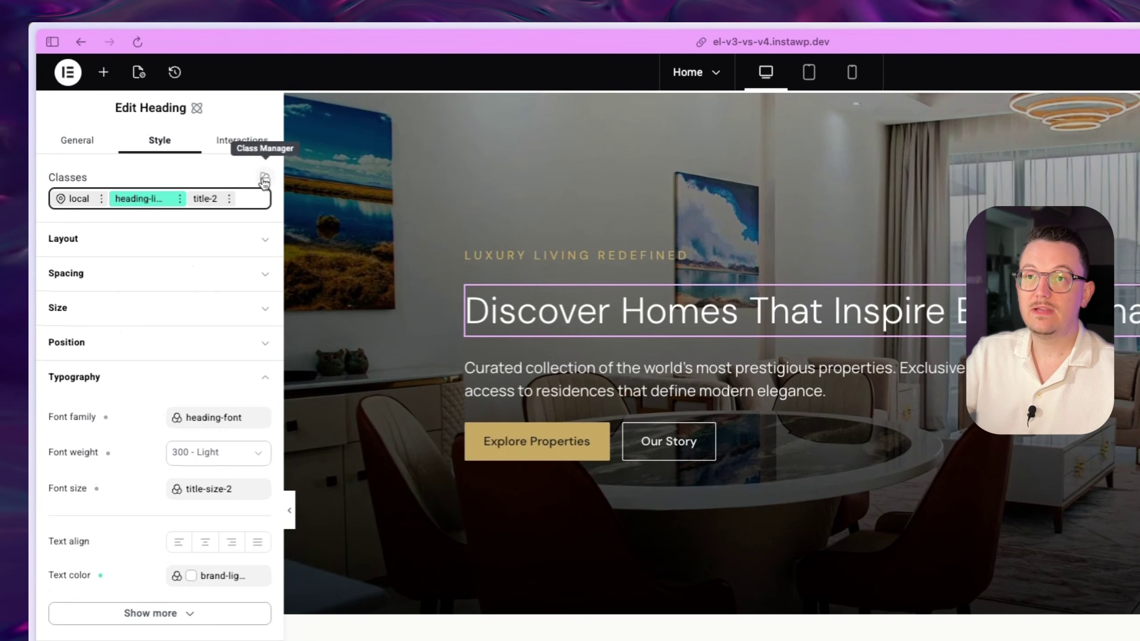
click(265, 177)
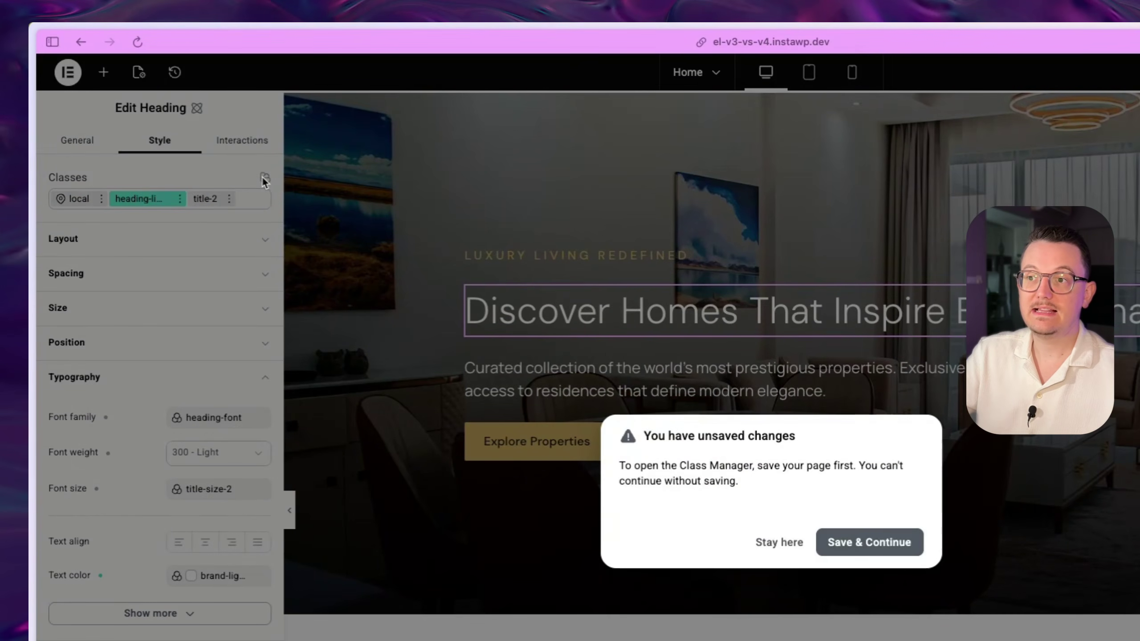
click(892, 542)
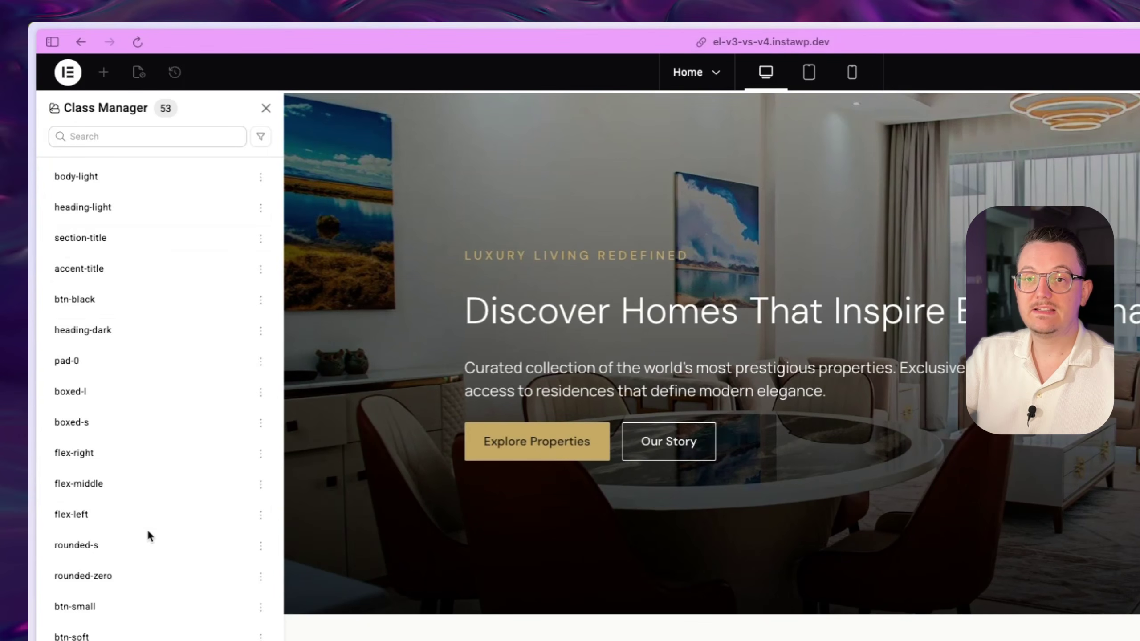
scroll(153, 440, down, 6)
scroll(153, 440, down, 3)
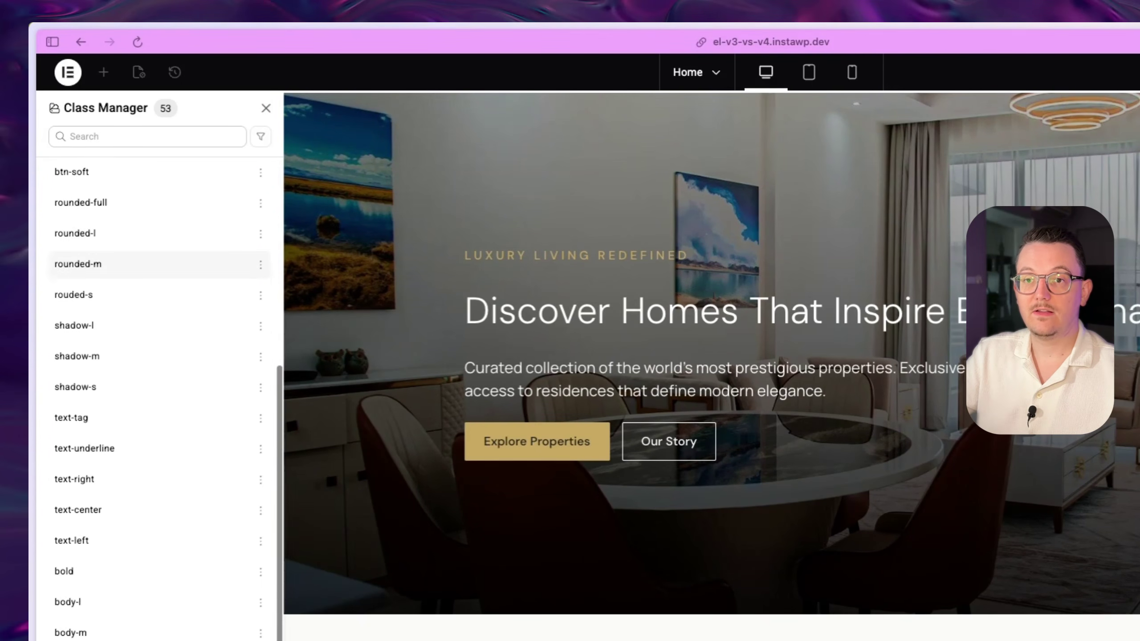
scroll(152, 315, up, 10)
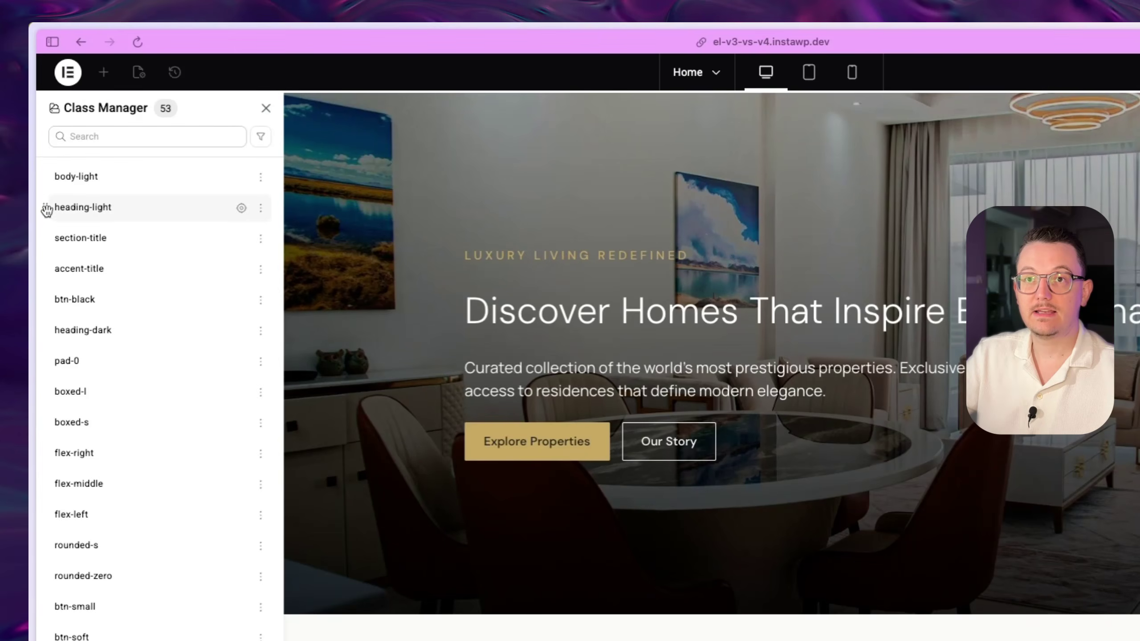
Step: Try moving the heading-light class down in the class order, and close the Class Manager
drag(43, 208, 67, 230)
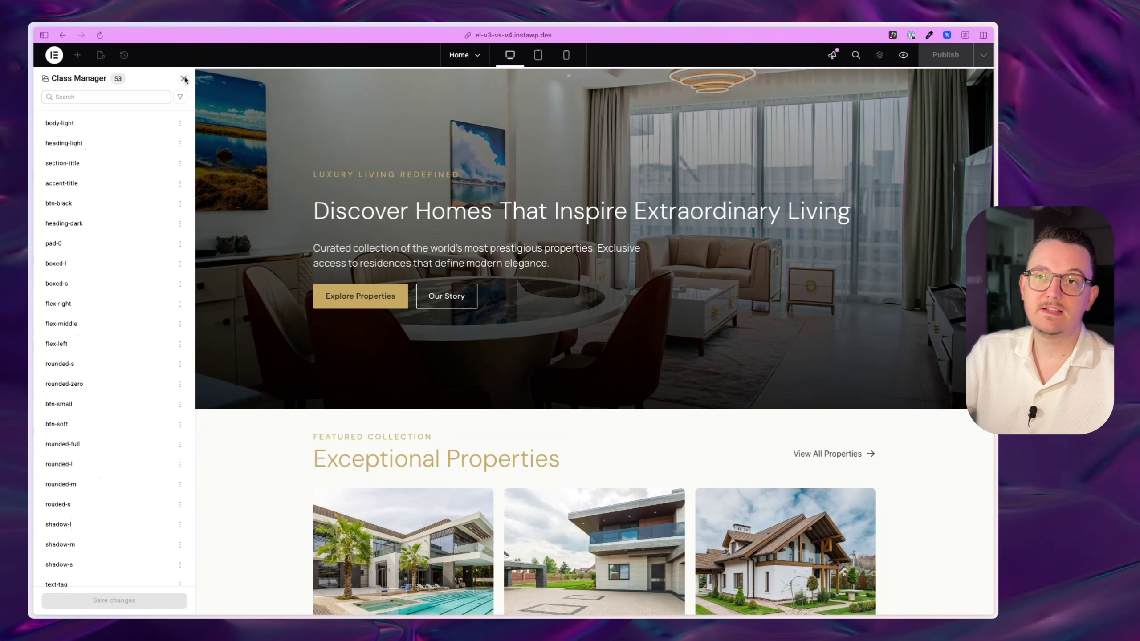
click(184, 78)
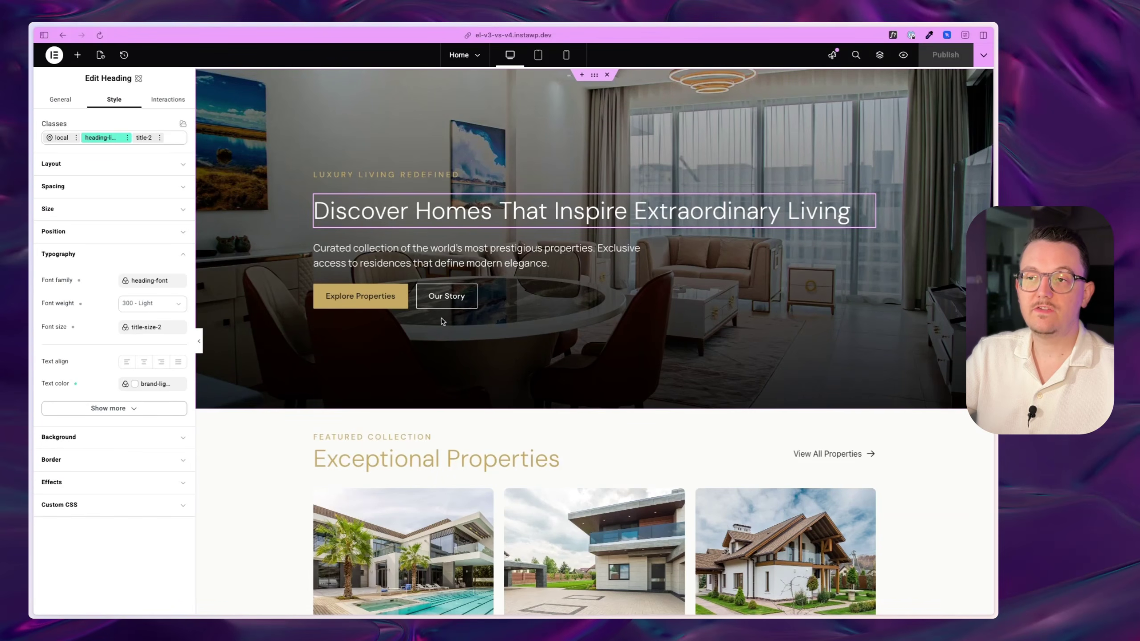
Step: Select the btn-solid class on the hero's Explore Properties button and check its background color
click(401, 307)
click(114, 99)
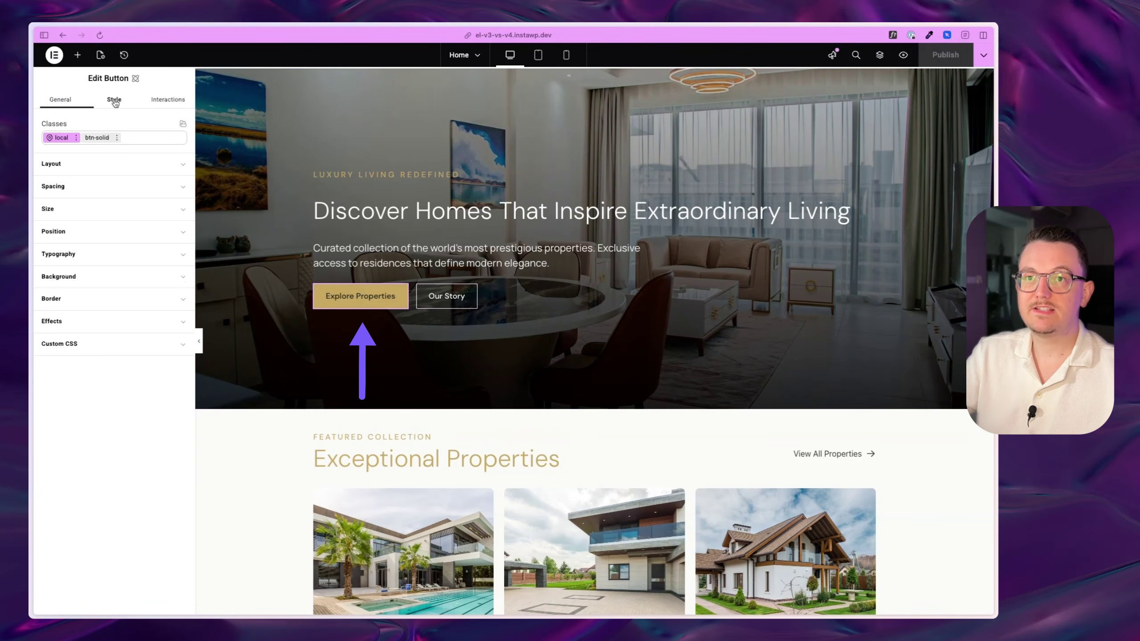
click(104, 141)
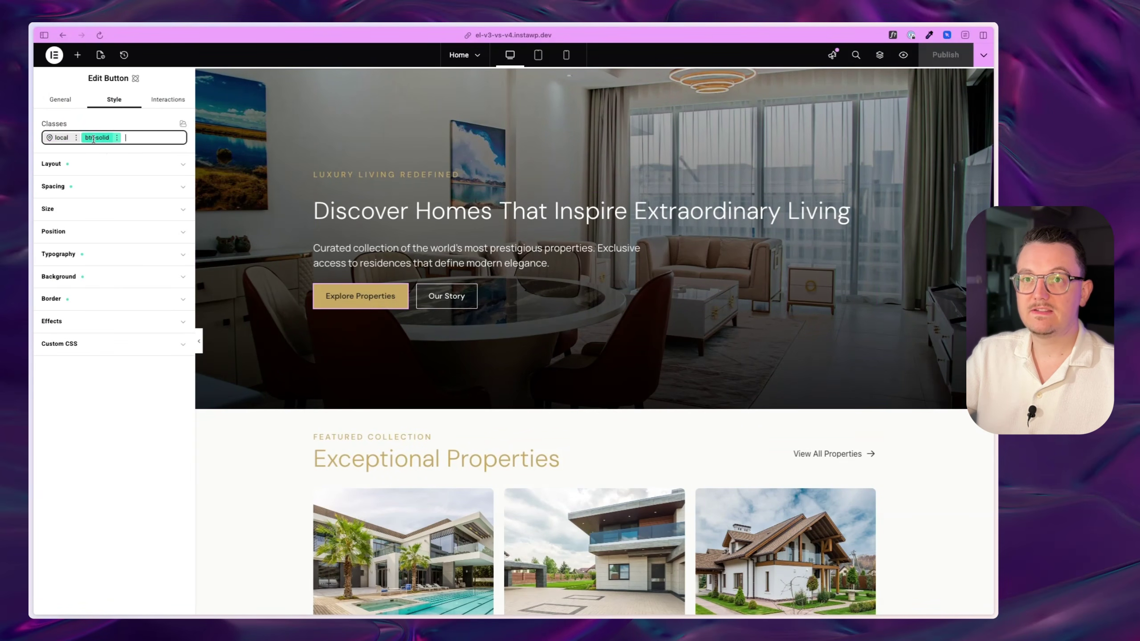
click(58, 277)
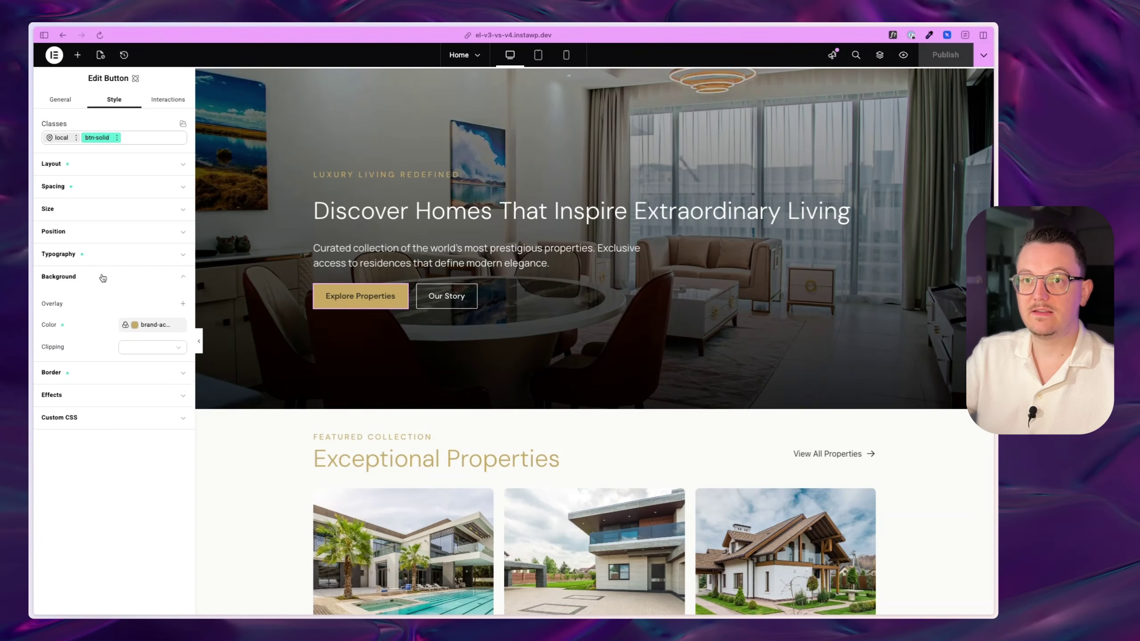
click(58, 276)
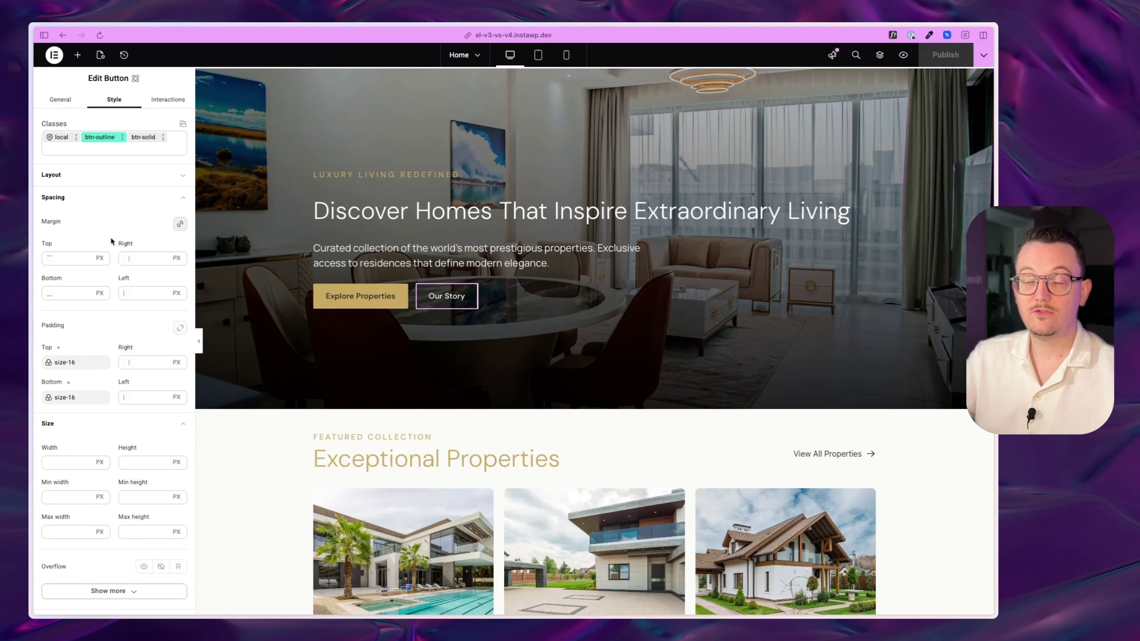
Step: Examine the background and border settings of the btn-outline class on the hero's Our Story button
scroll(107, 483, down, 6)
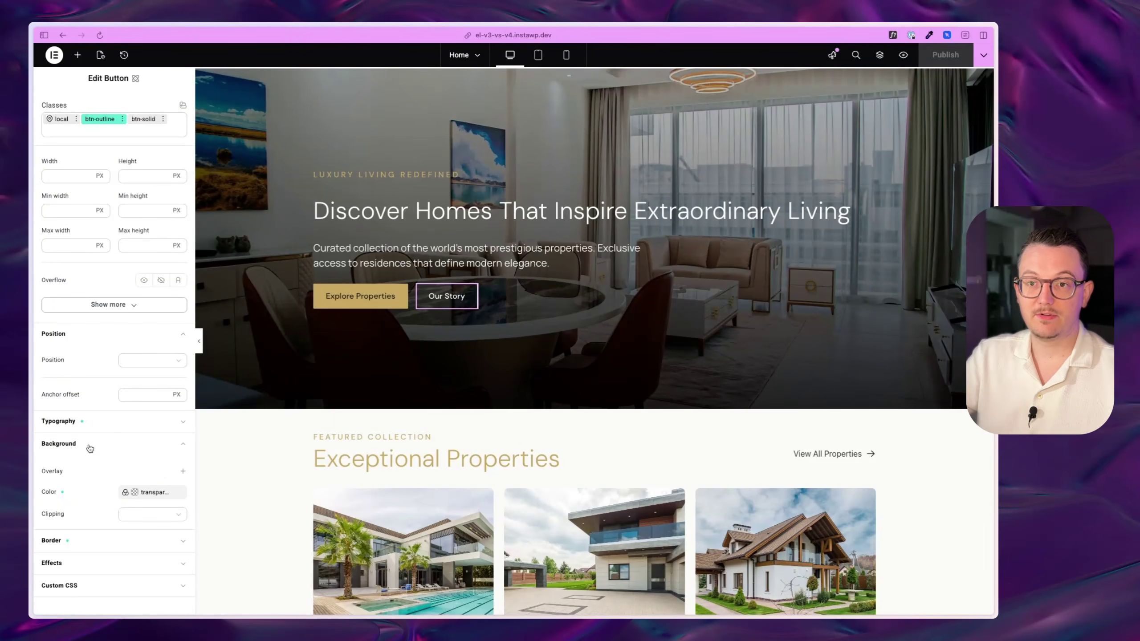
click(91, 539)
scroll(97, 521, down, 3)
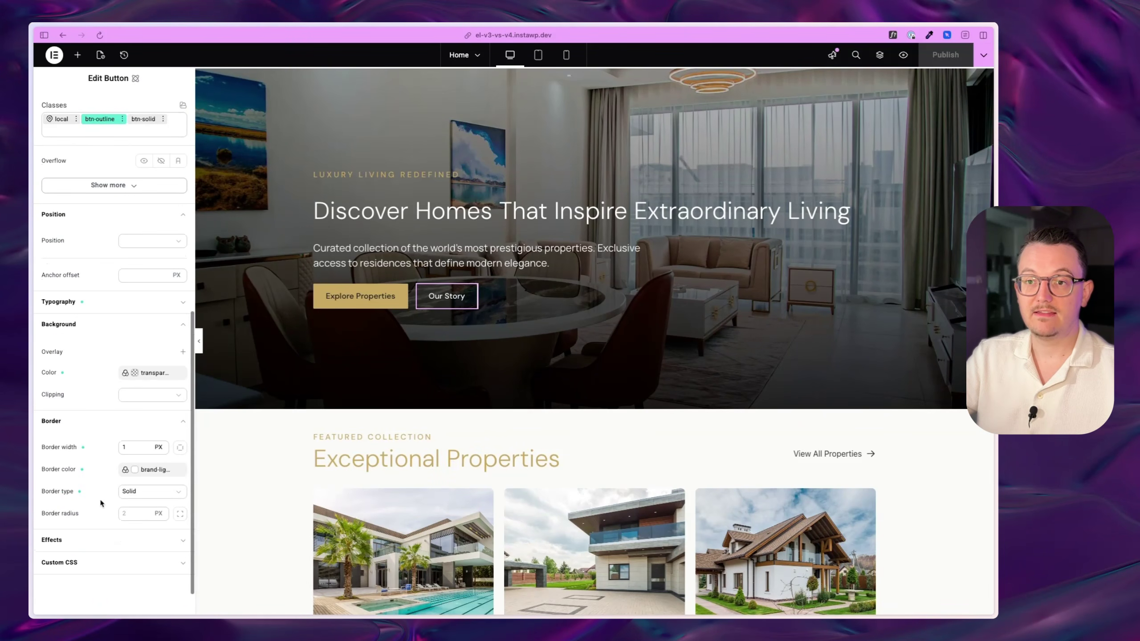
scroll(106, 443, up, 5)
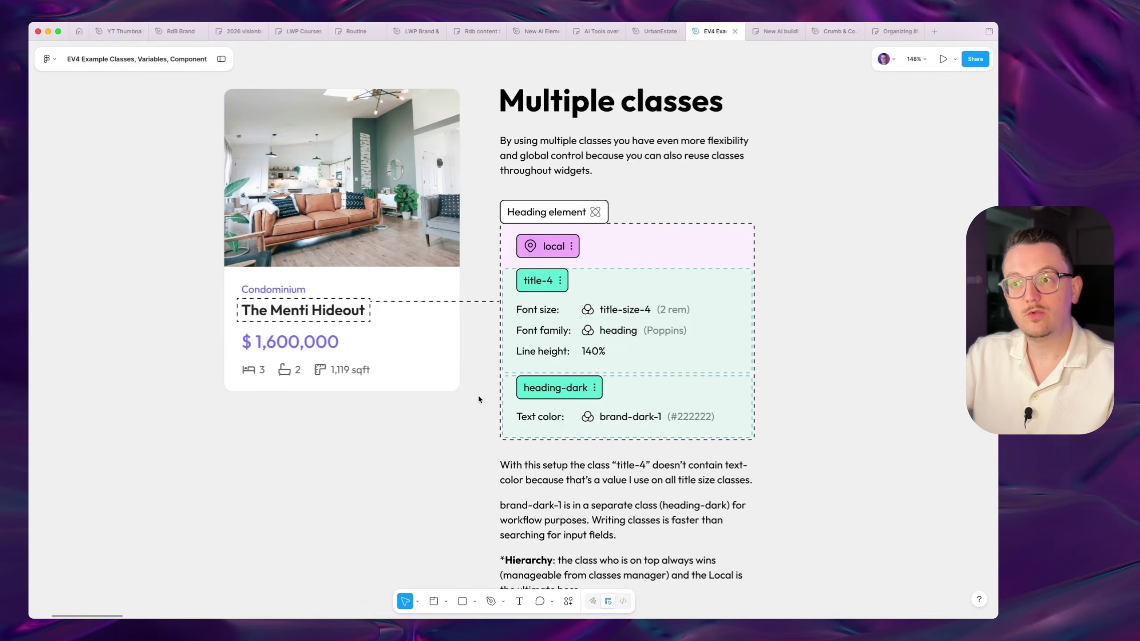
Step: Switch to the Figma slides and review the Multiple classes example for the Heading element, including its hierarchy note
scroll(478, 398, down, 1)
scroll(479, 399, down, 5)
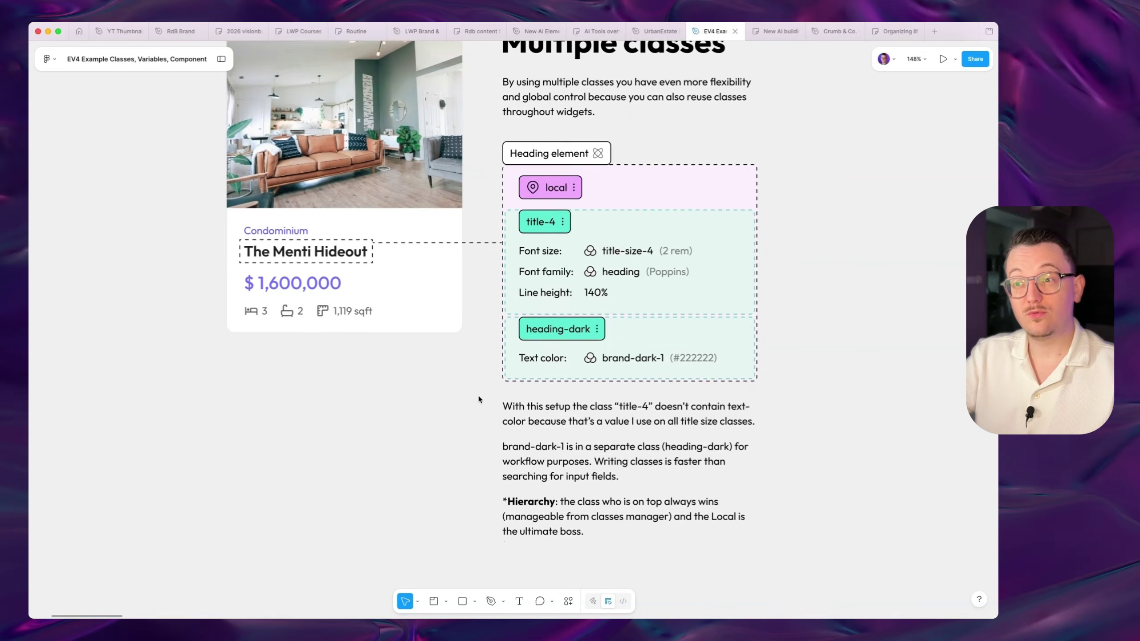
scroll(478, 398, down, 2)
scroll(684, 538, down, 1)
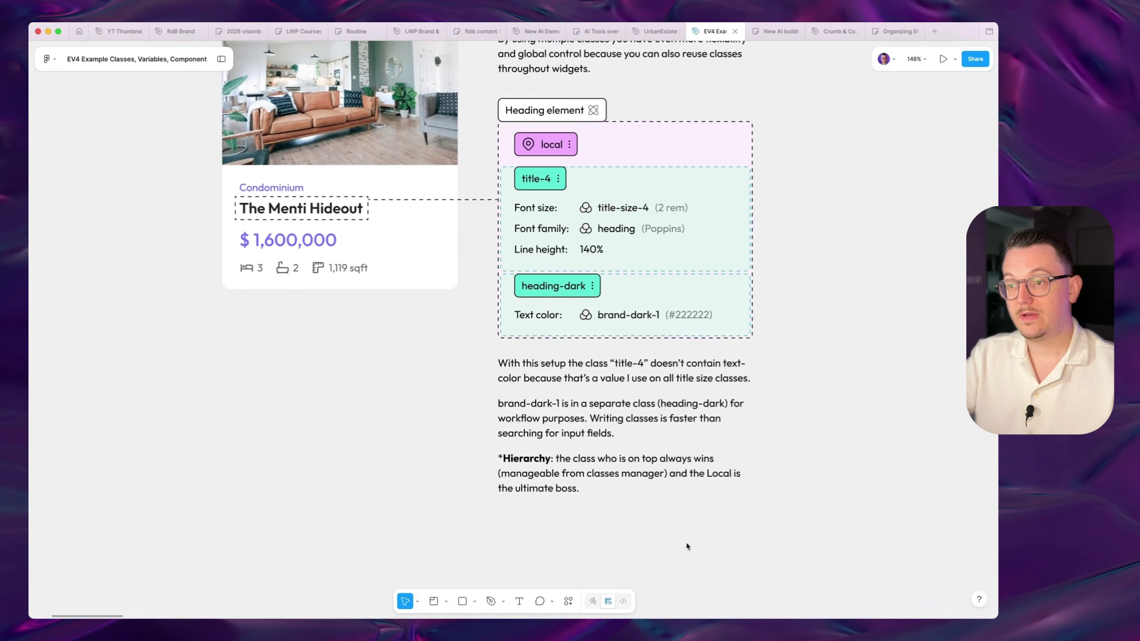
scroll(688, 520, up, 5)
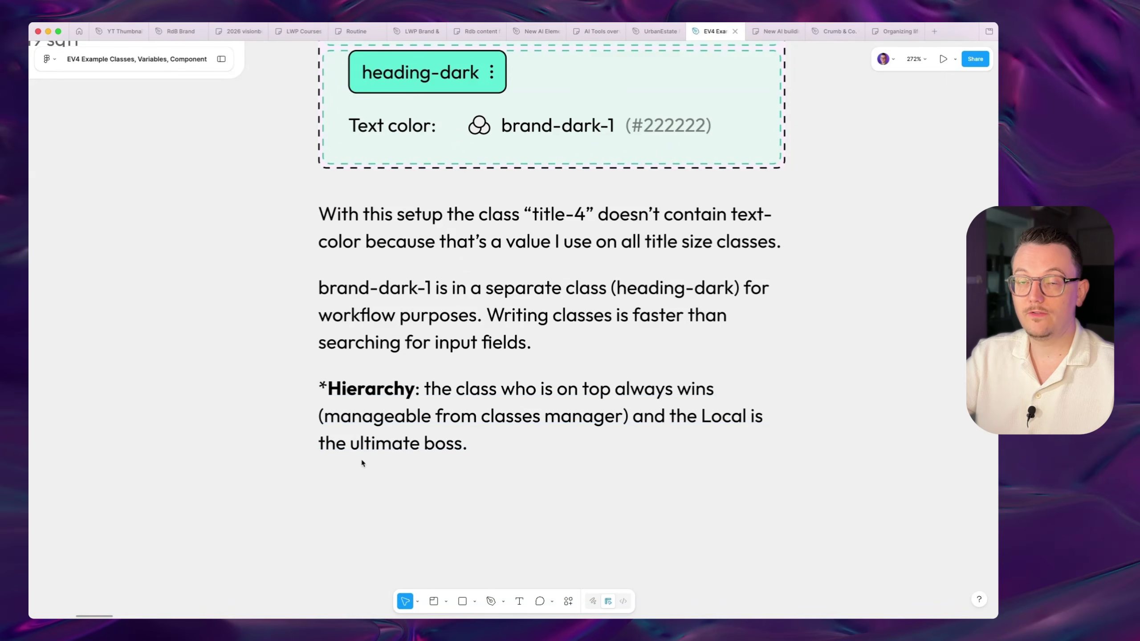
scroll(421, 462, down, 3)
scroll(440, 445, up, 5)
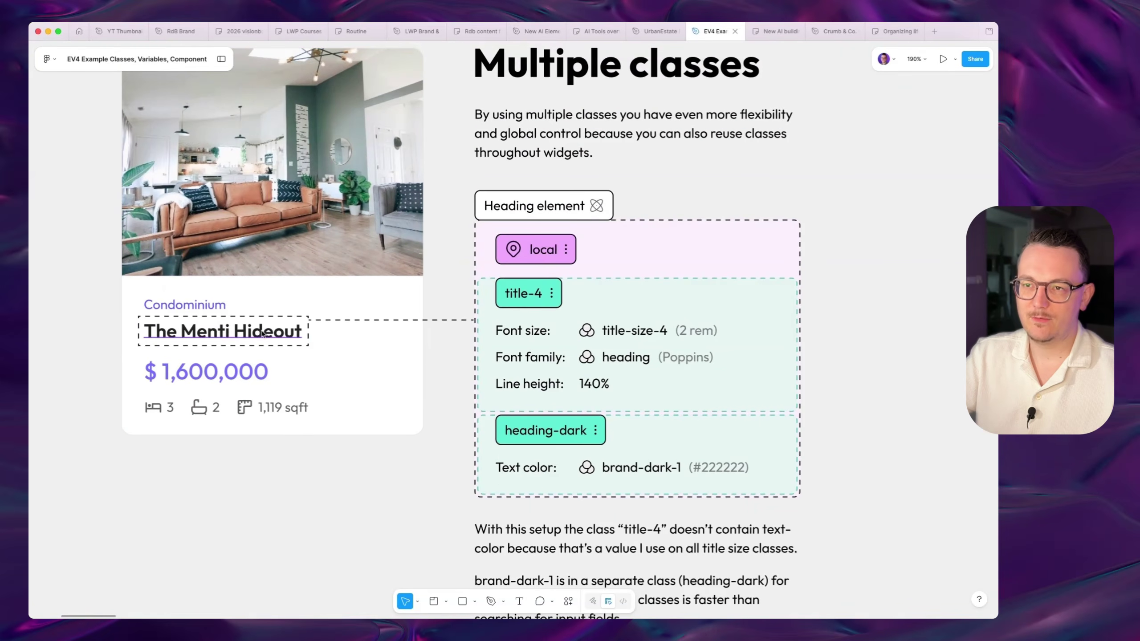
scroll(435, 346, up, 1)
scroll(435, 347, down, 3)
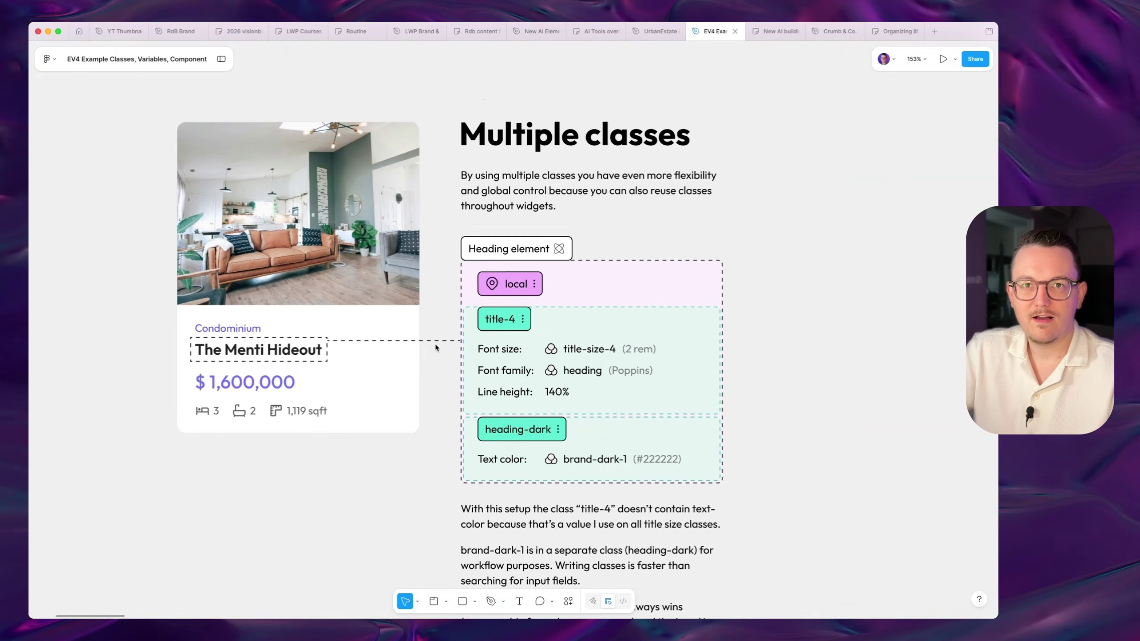
Step: Review the Multiple classes slide for the Flexbox element, comparing the property card with its local, card-1, rounded-m and bg-light-1 styles
scroll(436, 347, down, 8)
scroll(435, 347, down, 10)
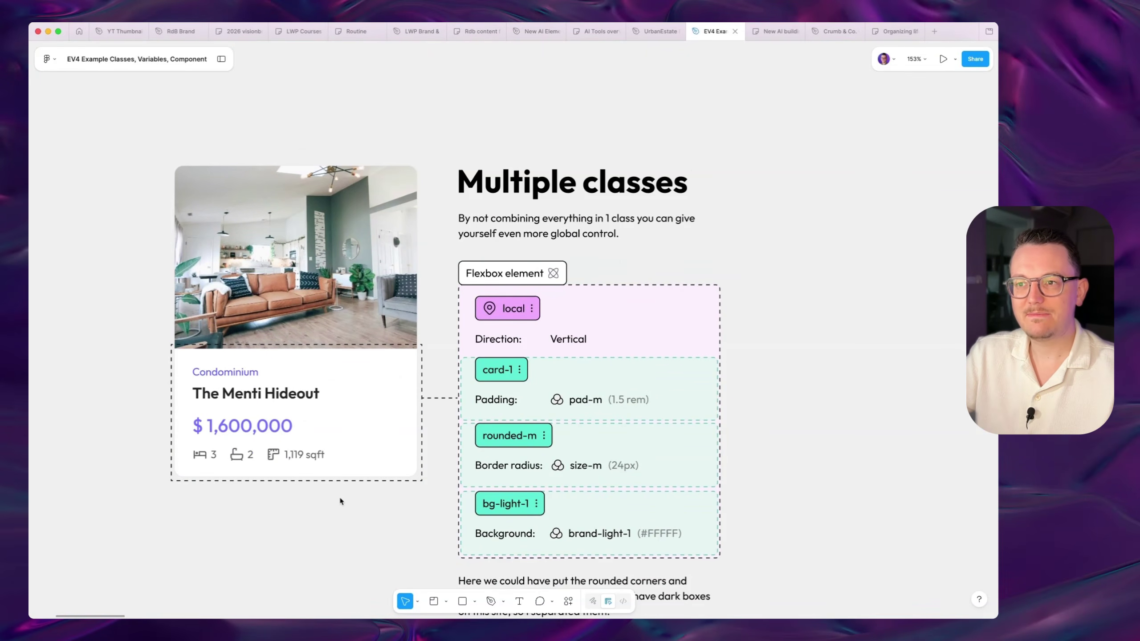
ctrl+scroll(321, 514, up, 2)
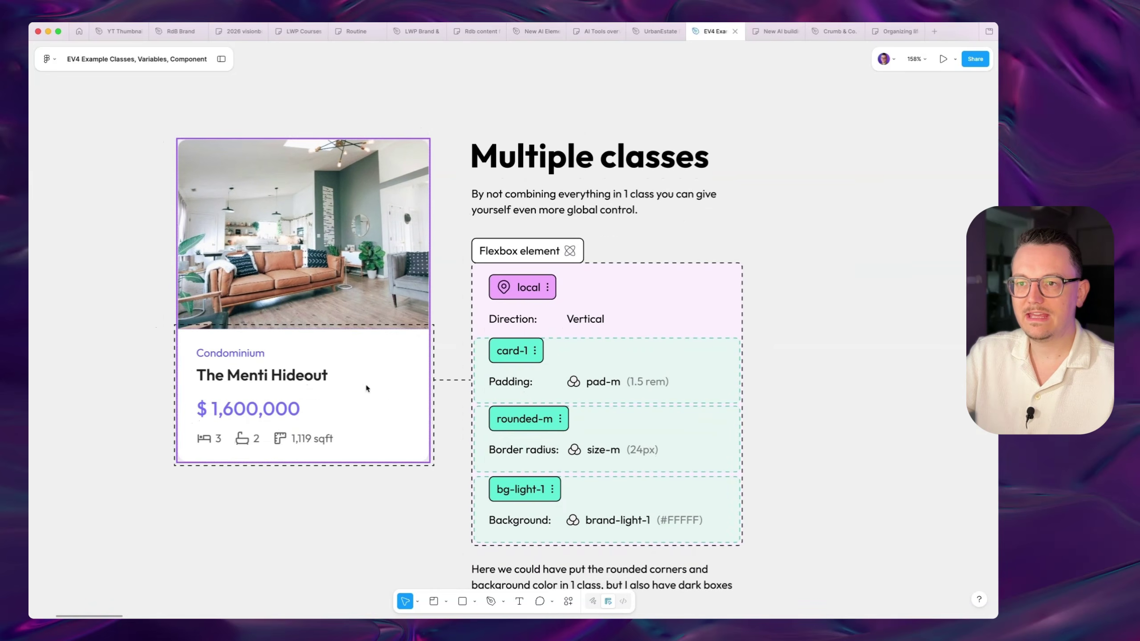
click(272, 383)
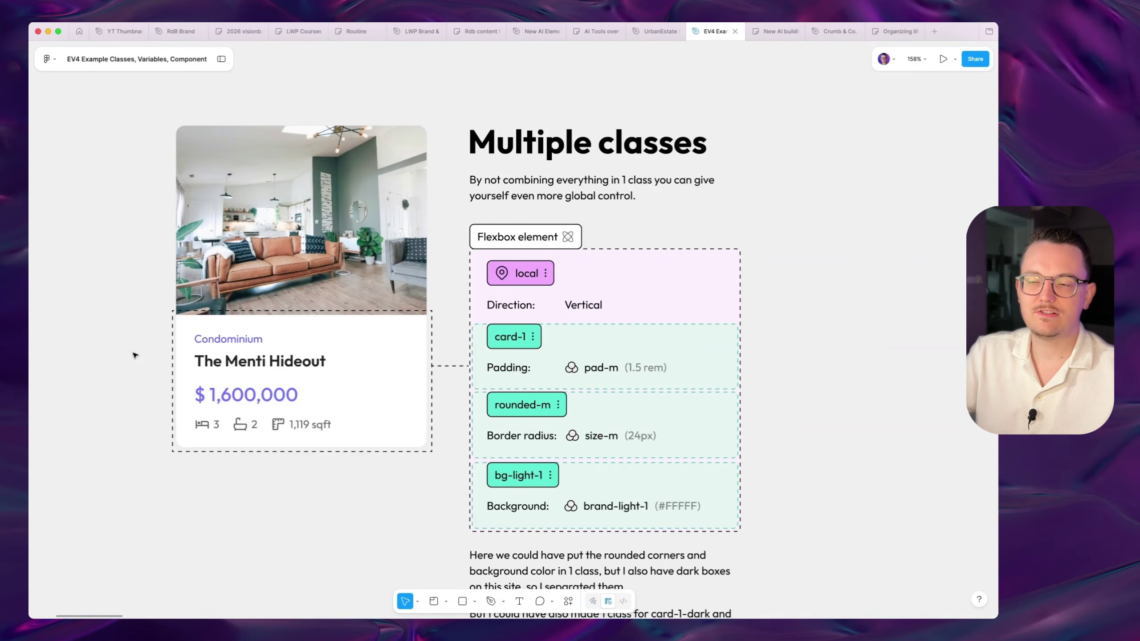
scroll(134, 356, down, 1)
scroll(135, 356, right, 1)
click(451, 296)
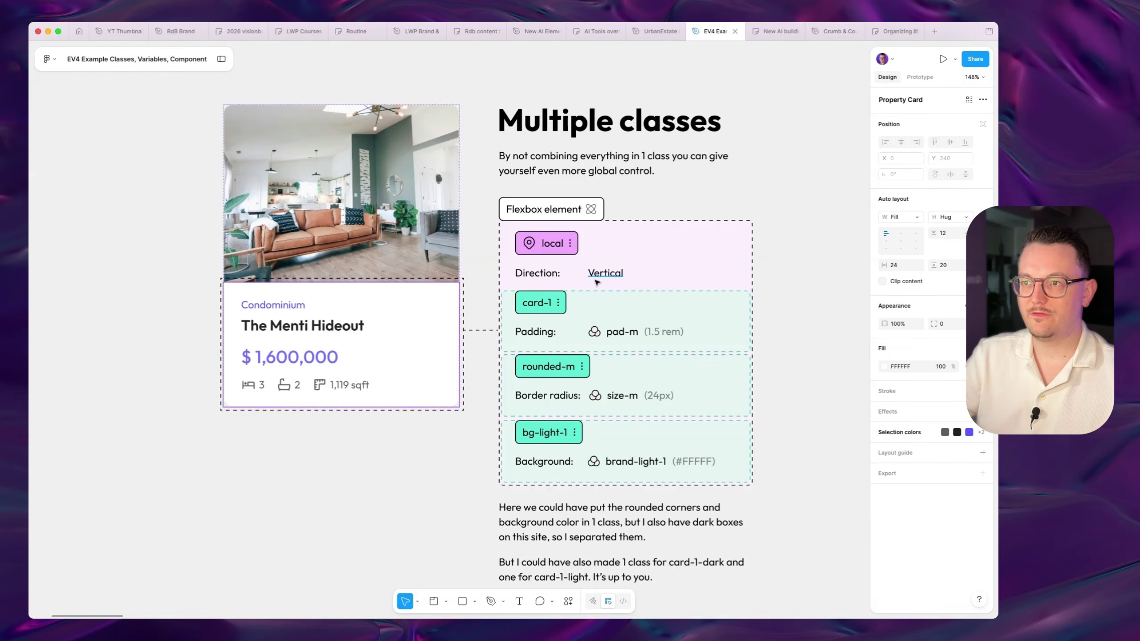
click(473, 291)
click(372, 299)
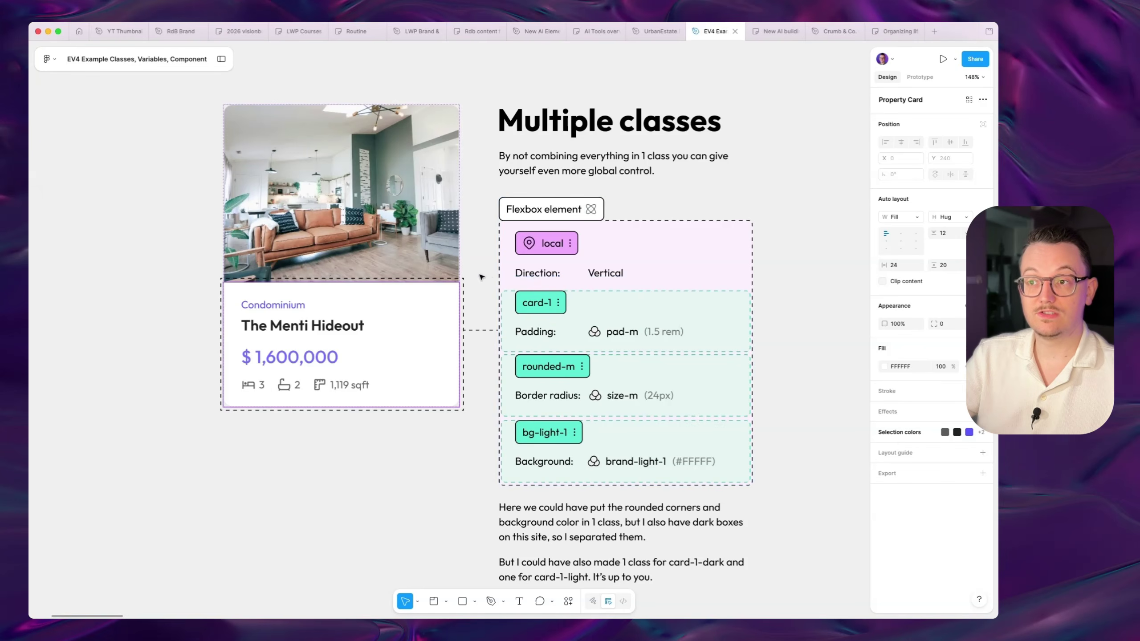
click(482, 278)
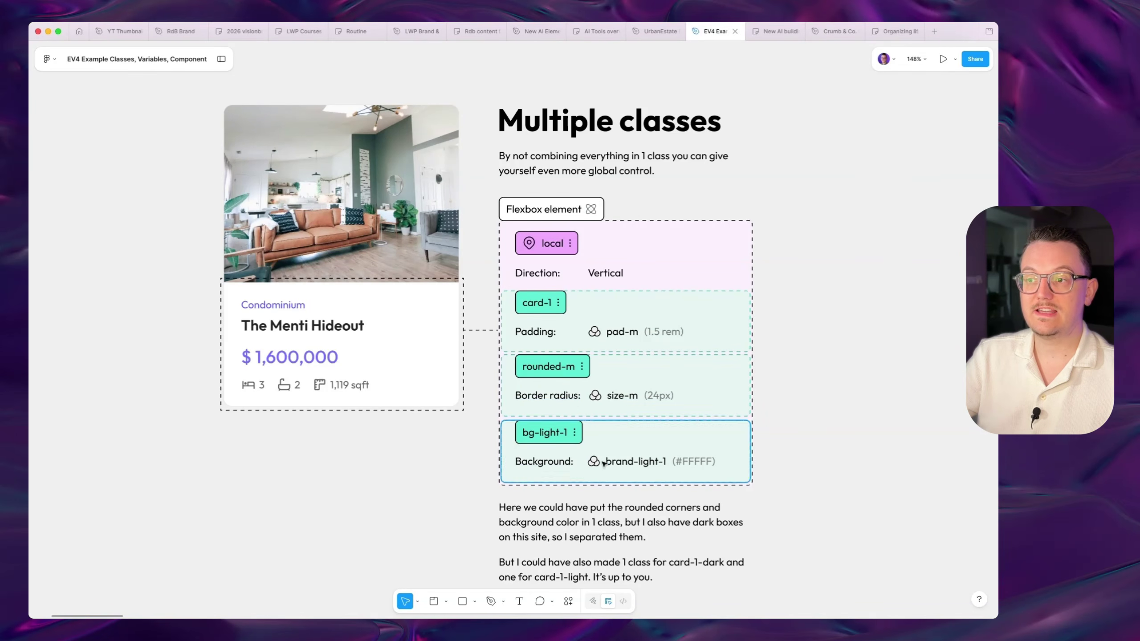
click(468, 461)
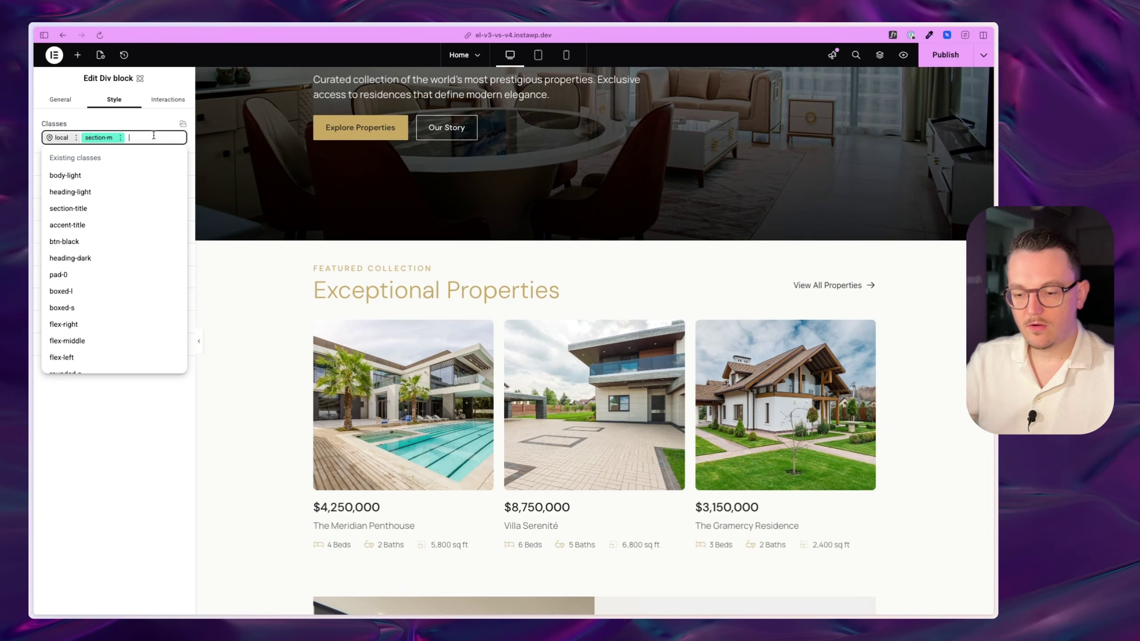
Step: Add the existing bg-dark-1 class to the div block that uses section-m in the Elementor editor
text(bg-)
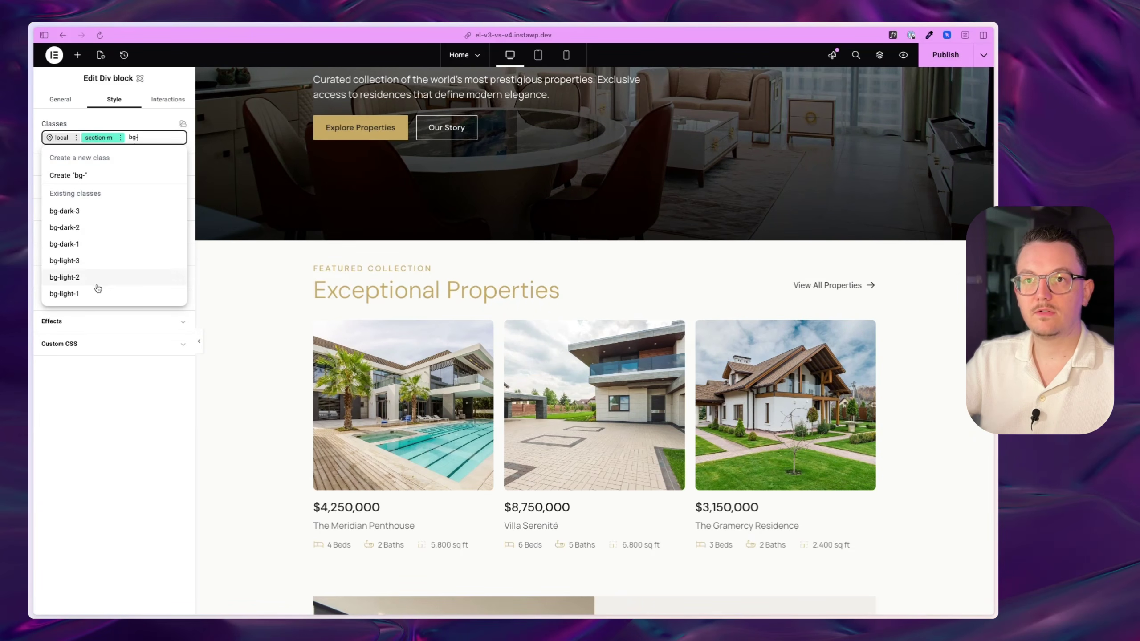
click(97, 248)
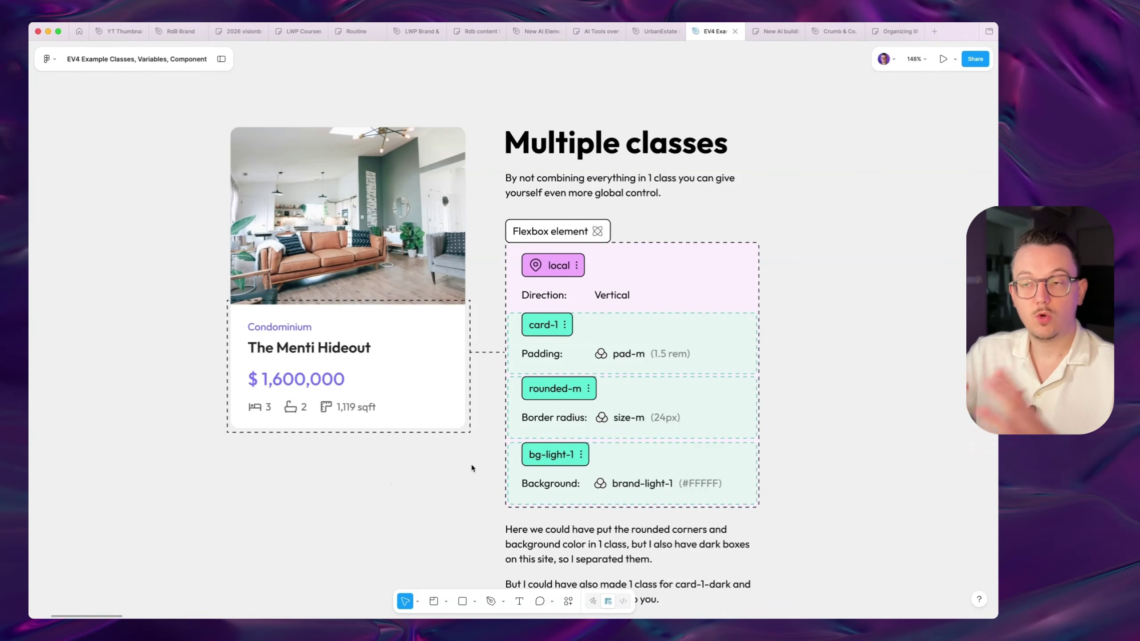
Step: Return to the Figma slide on the Flexbox element and examine its rounded-m class and the notes on separating classes
scroll(470, 468, down, 1)
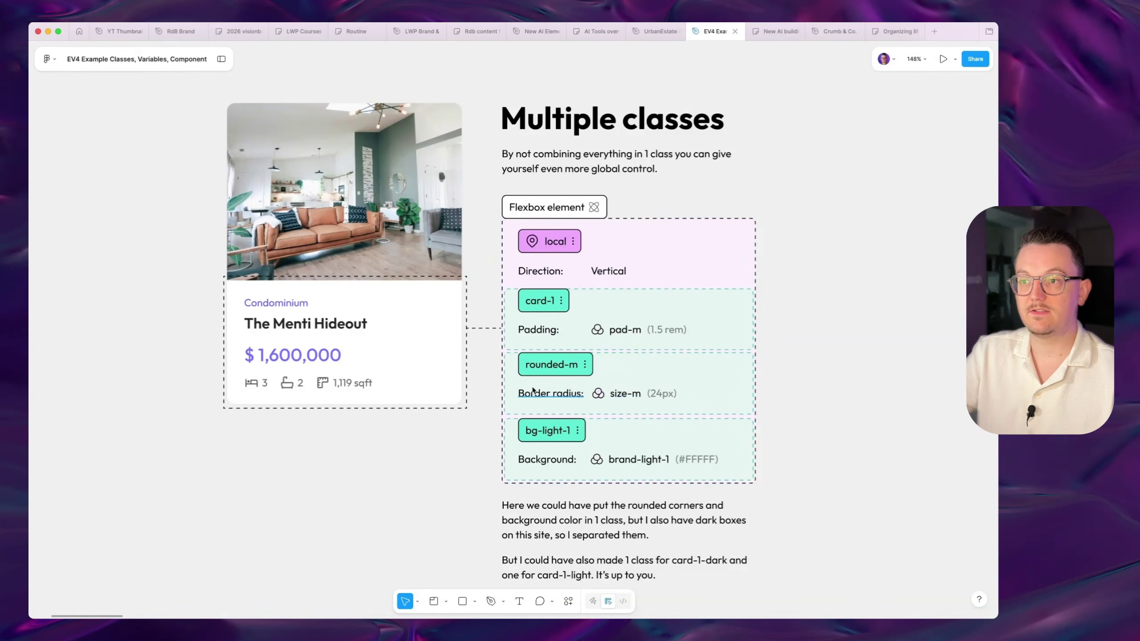
scroll(497, 374, up, 5)
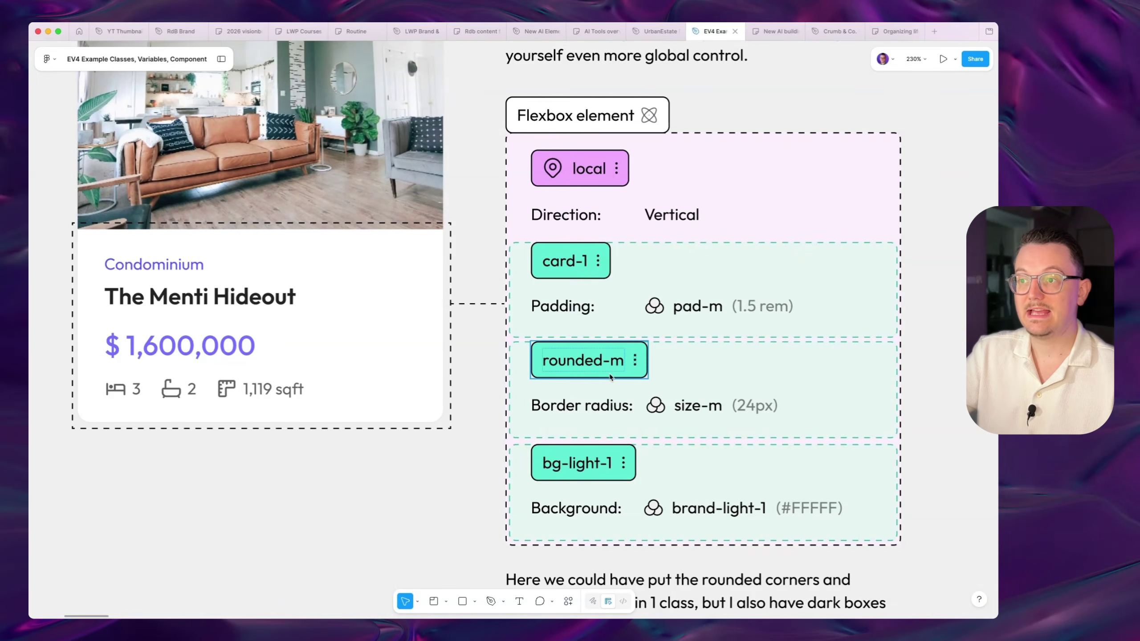
scroll(494, 382, down, 5)
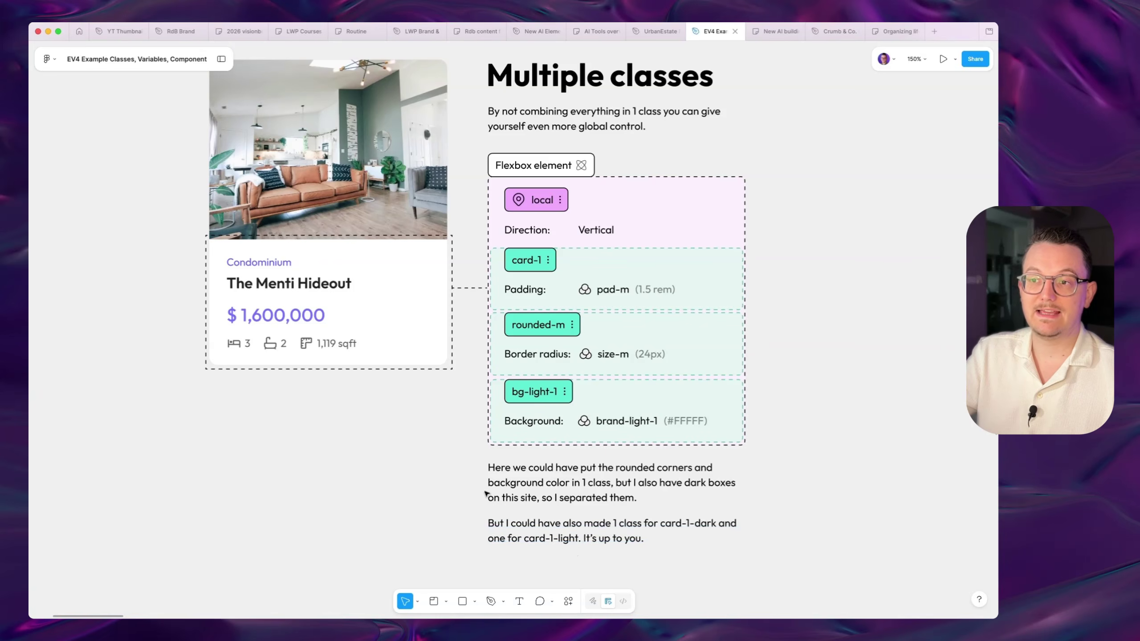
scroll(476, 470, up, 1)
Step: Review the Local + class slide, comparing the SVG arrow's local size with its icon-hover class
scroll(496, 433, down, 3)
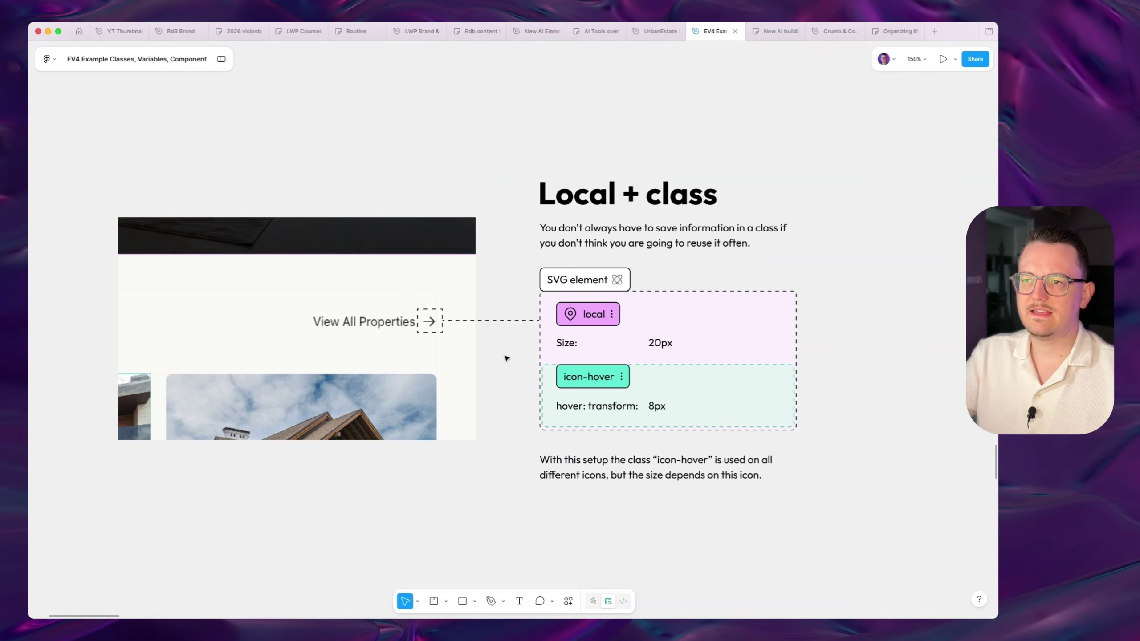
click(507, 358)
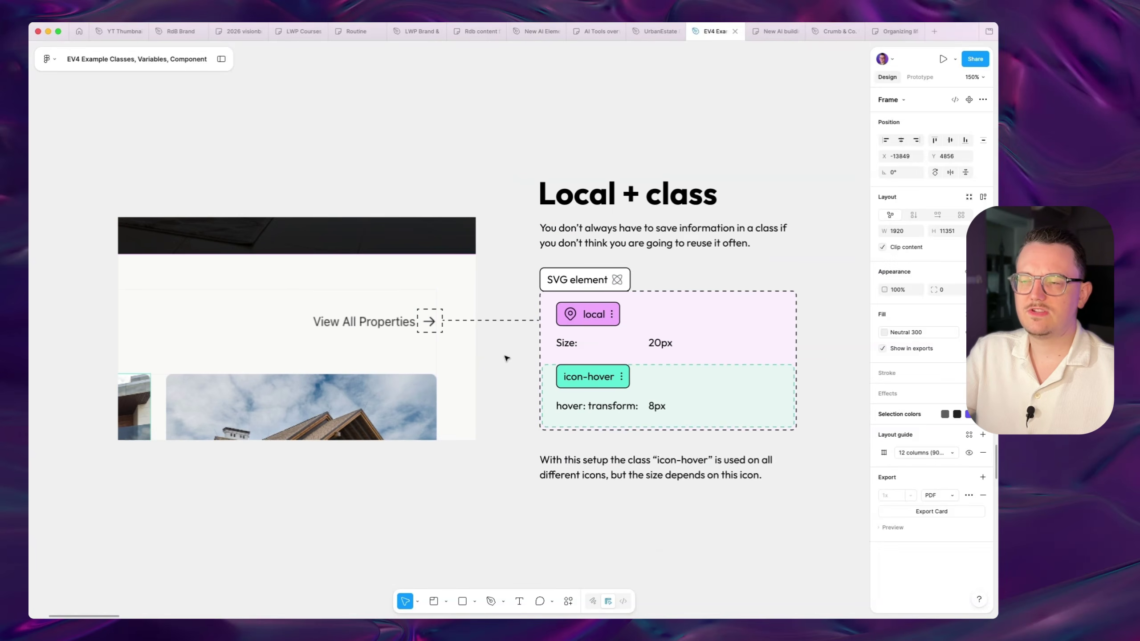
key(Escape)
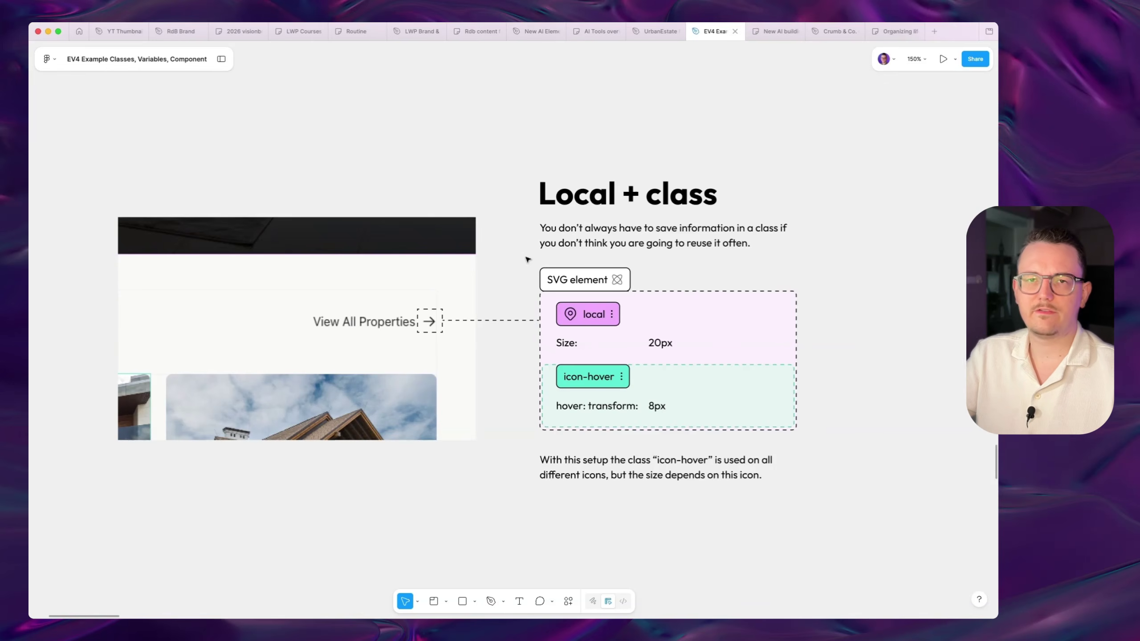
scroll(511, 276, up, 1)
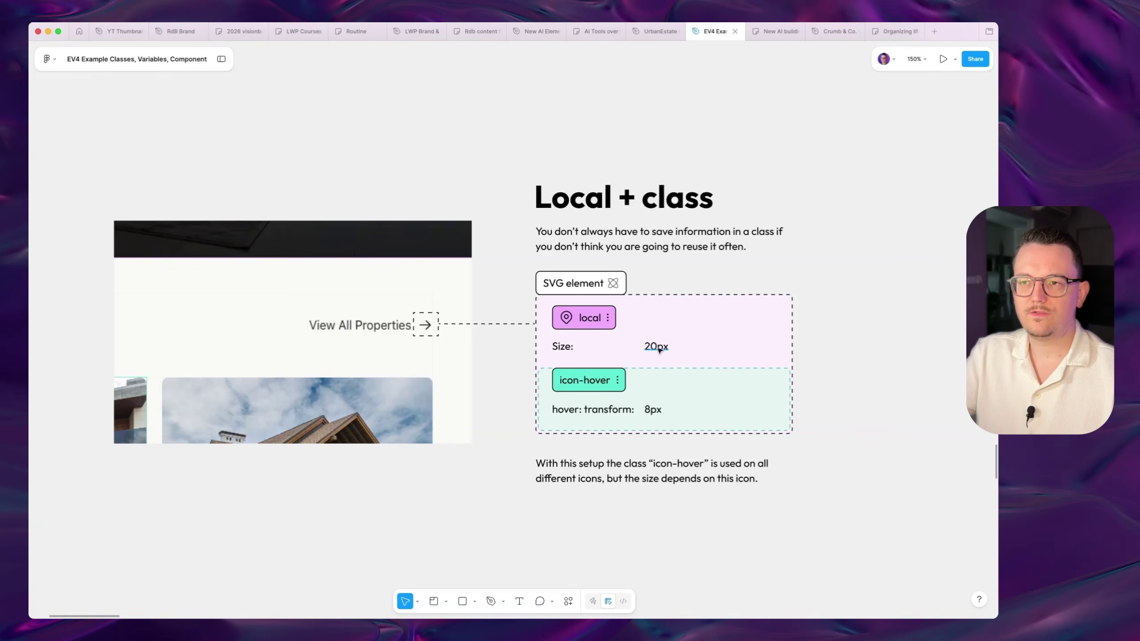
scroll(590, 351, left, 1)
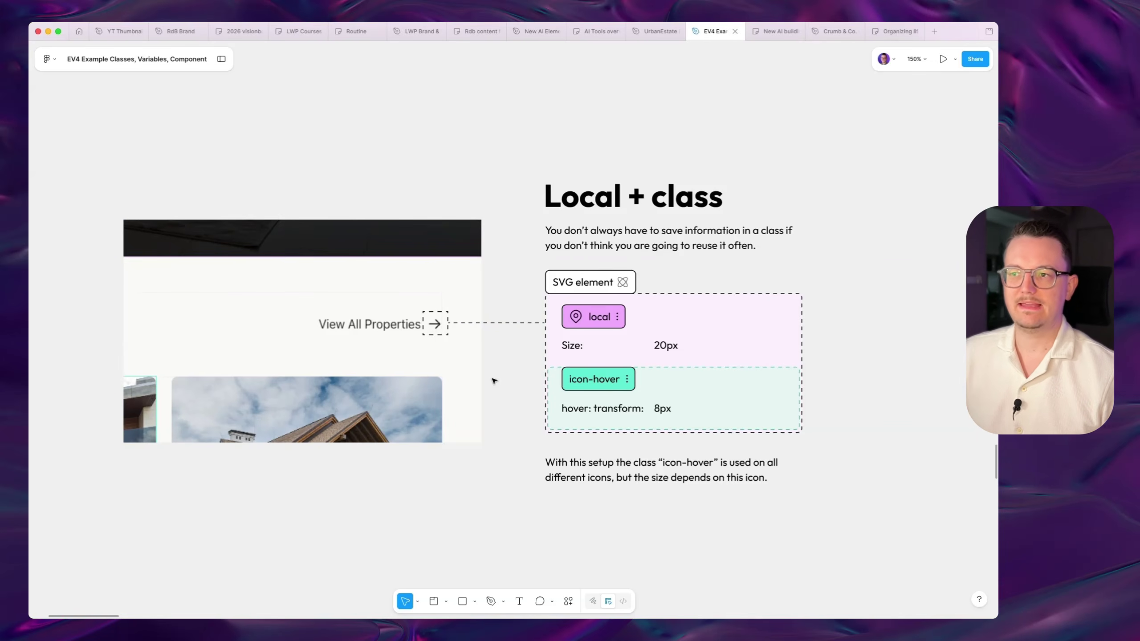
scroll(503, 381, down, 1)
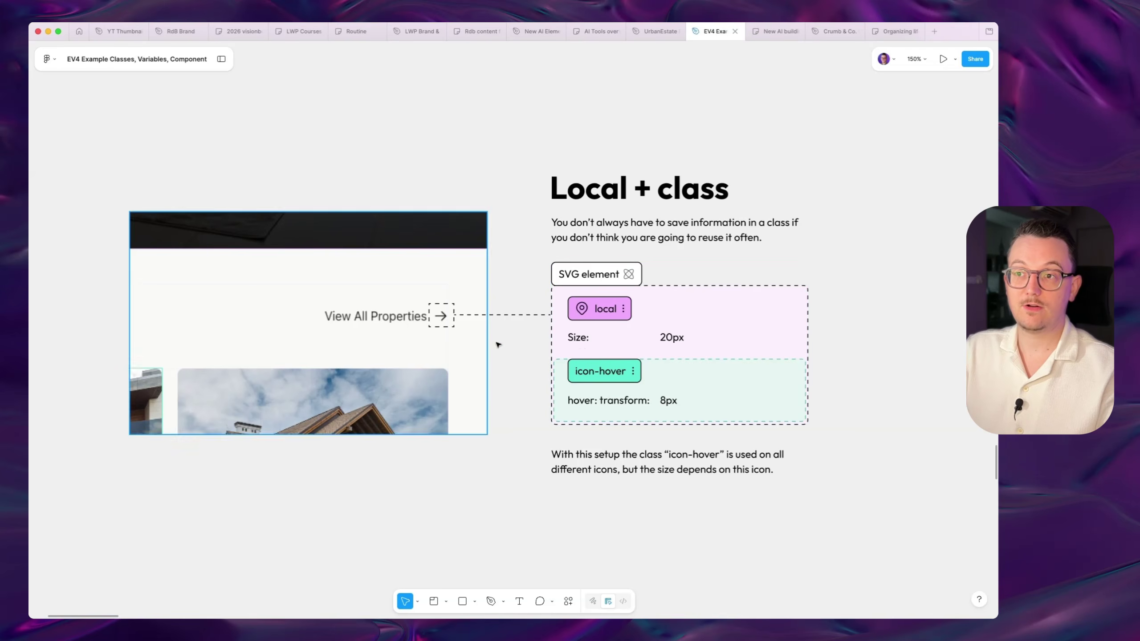
click(683, 338)
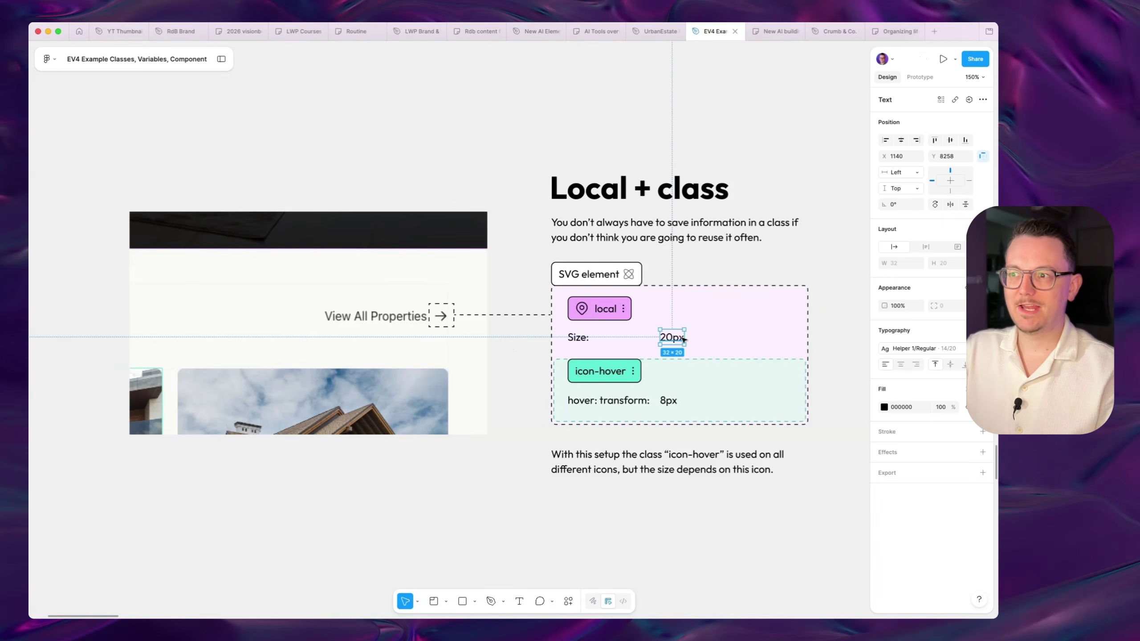
click(537, 335)
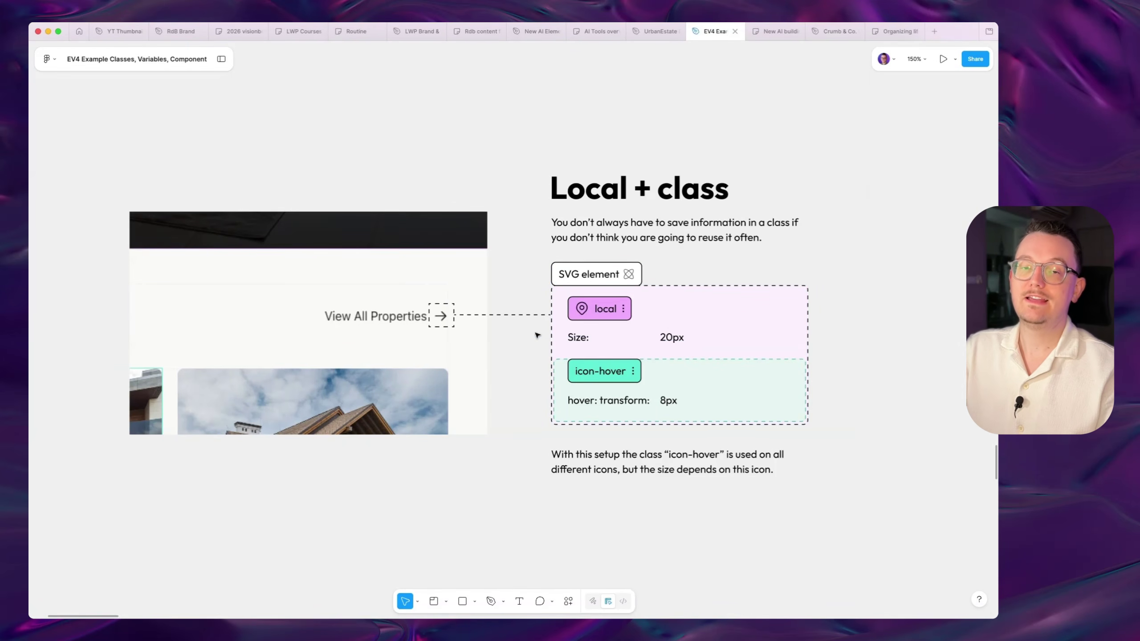
click(511, 368)
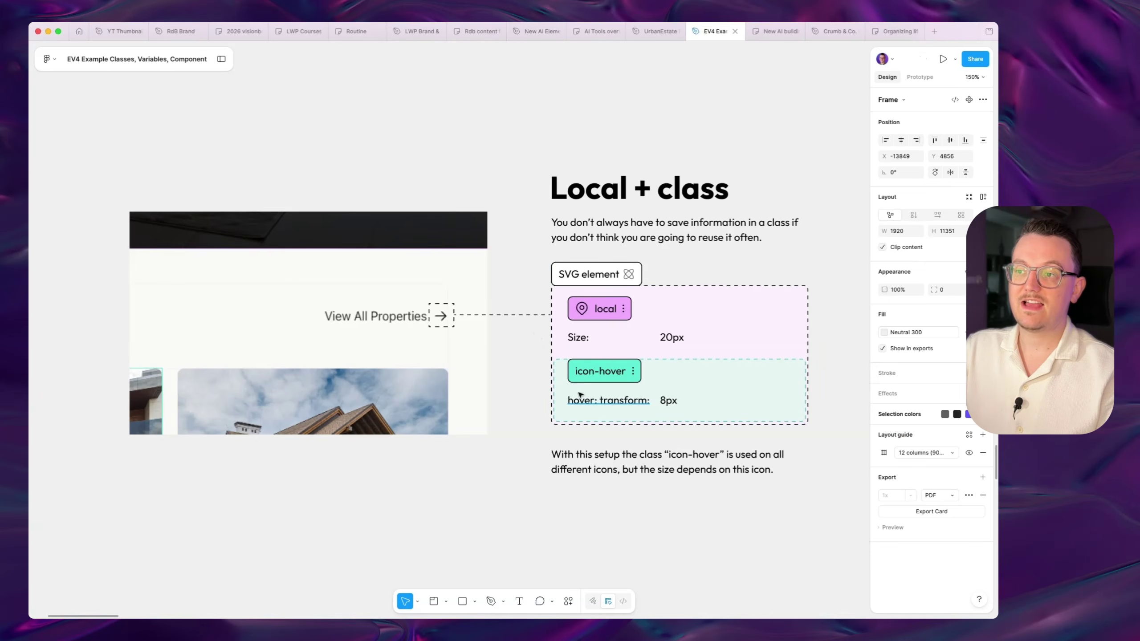
Step: Examine the icon-hover class's hover transform on the Local + class slide and the note on reusing it across differently sized icons
click(637, 381)
click(503, 390)
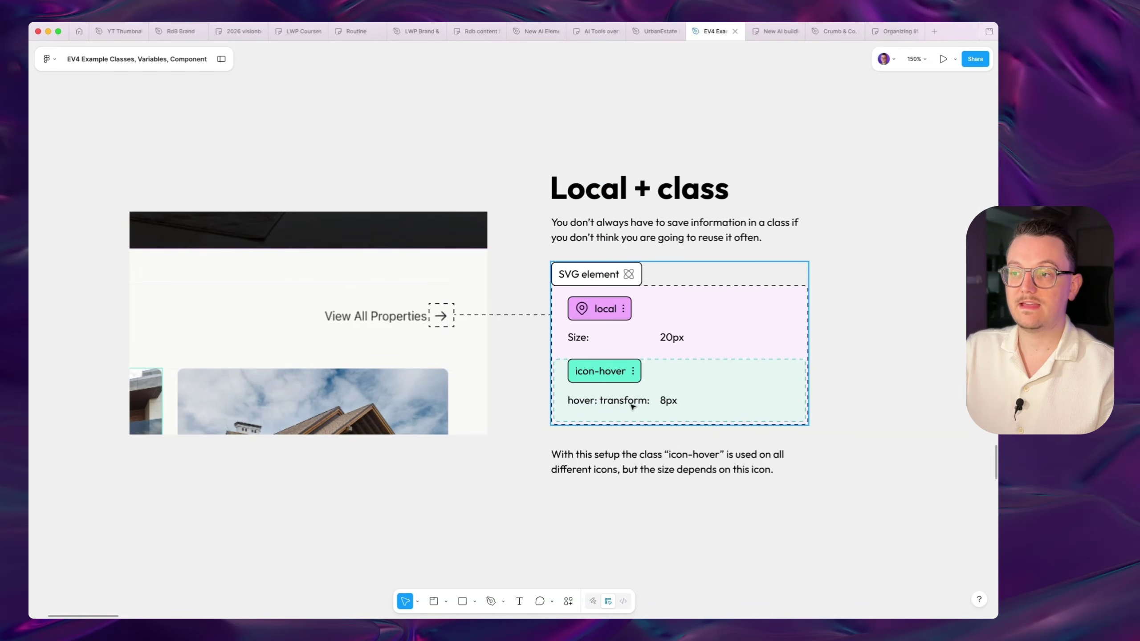
scroll(632, 406, up, 5)
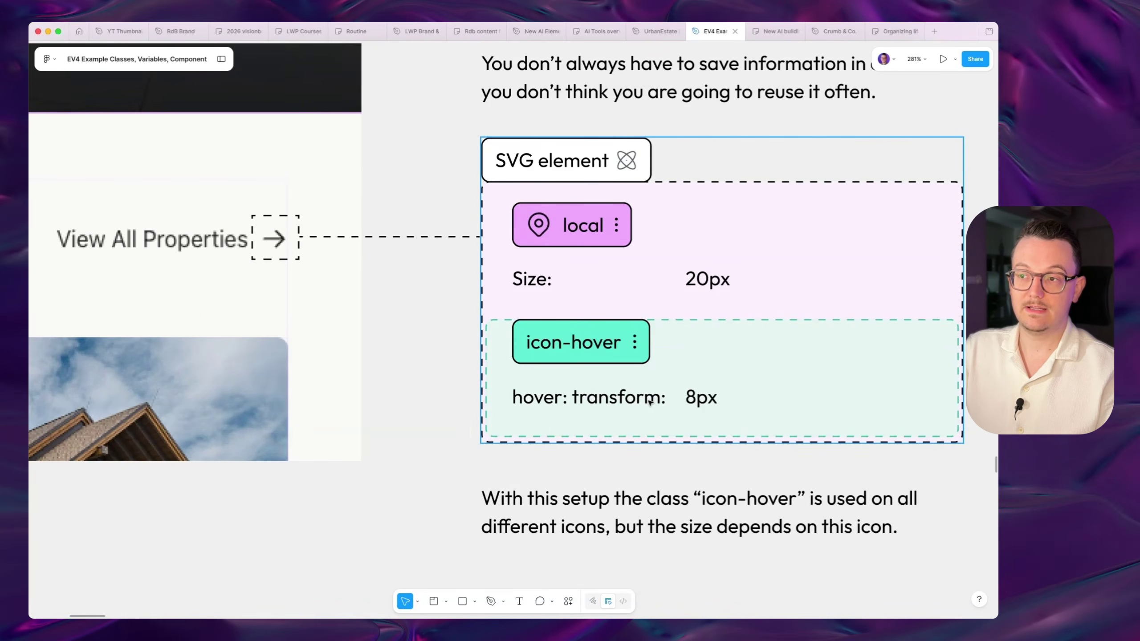
scroll(649, 402, down, 5)
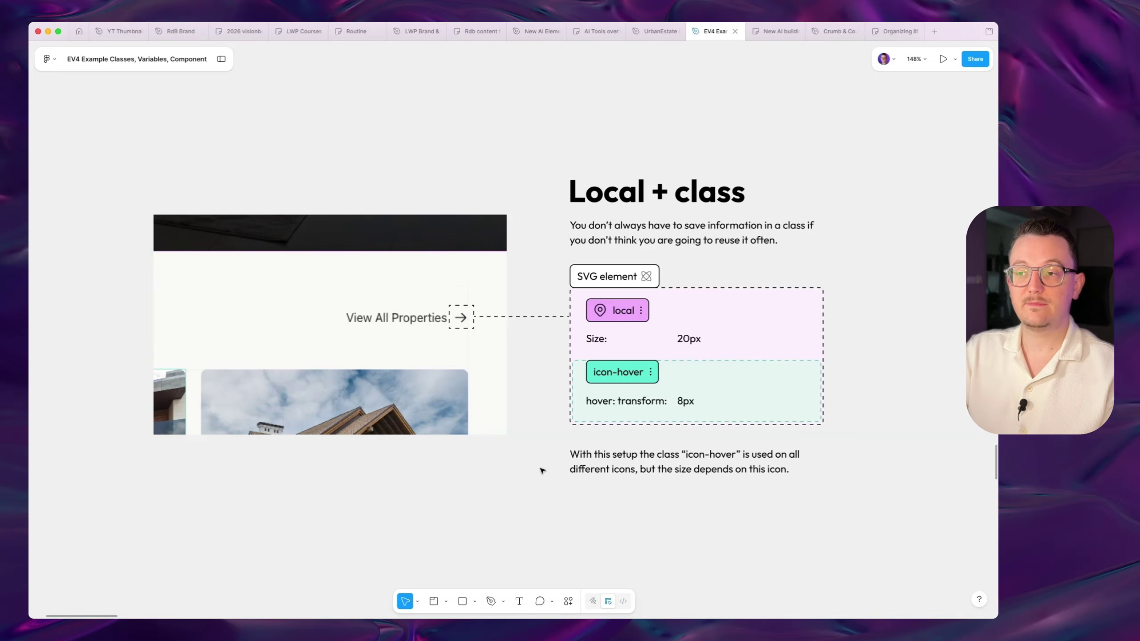
scroll(543, 471, down, 3)
scroll(542, 470, up, 3)
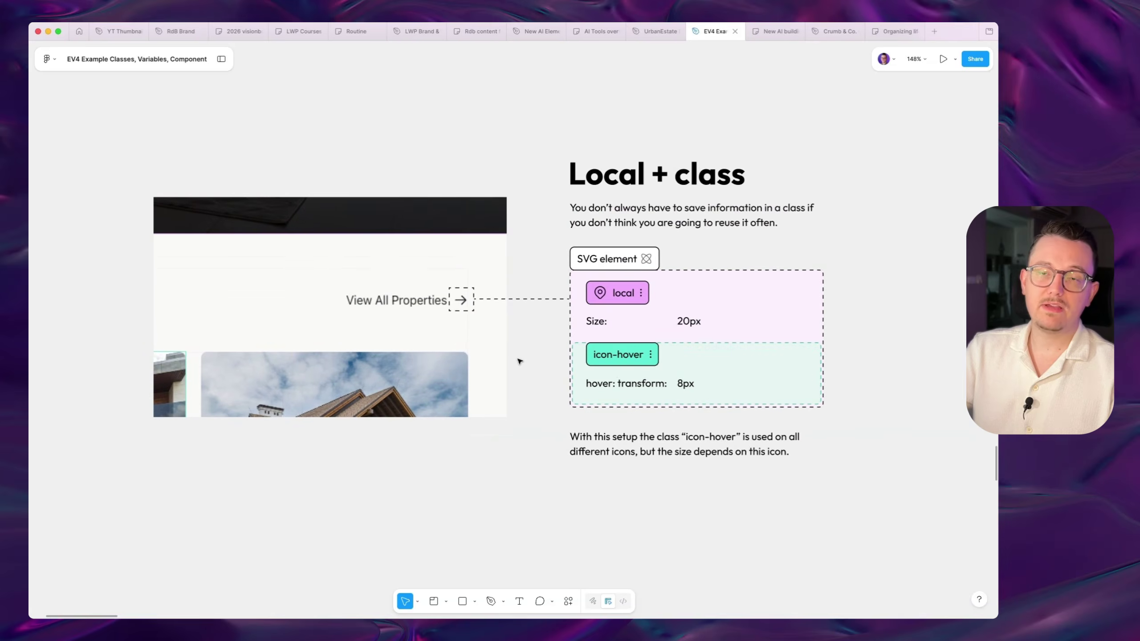
scroll(540, 390, right, 1)
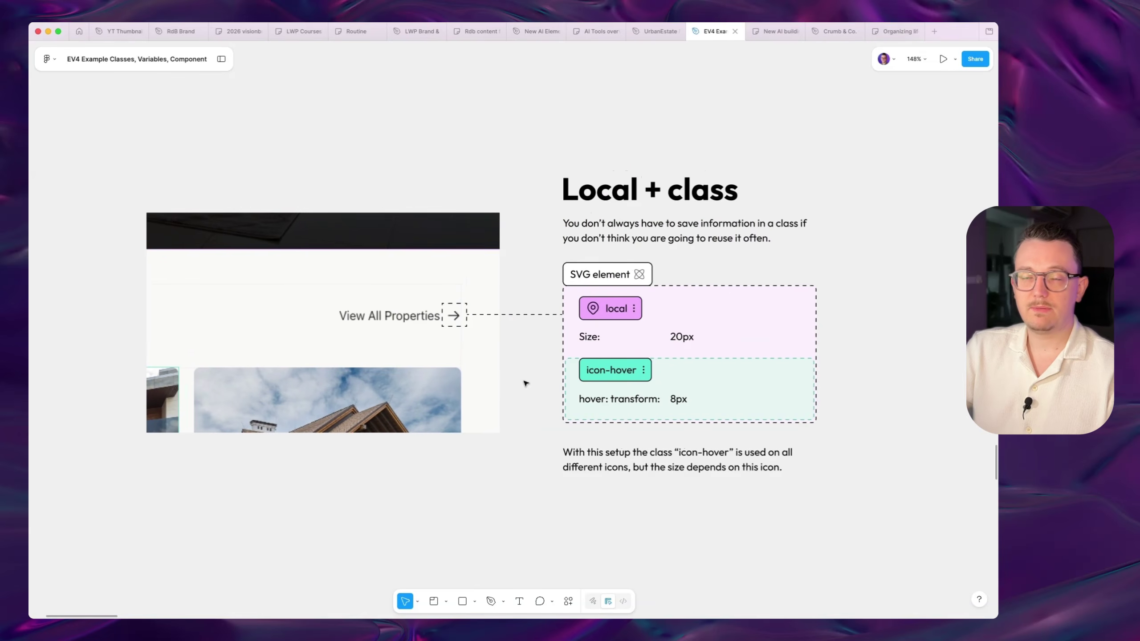
Step: Review the Components slide, comparing the local styles and classes of the heading, button and SVG elements inside the component
scroll(515, 434, down, 1)
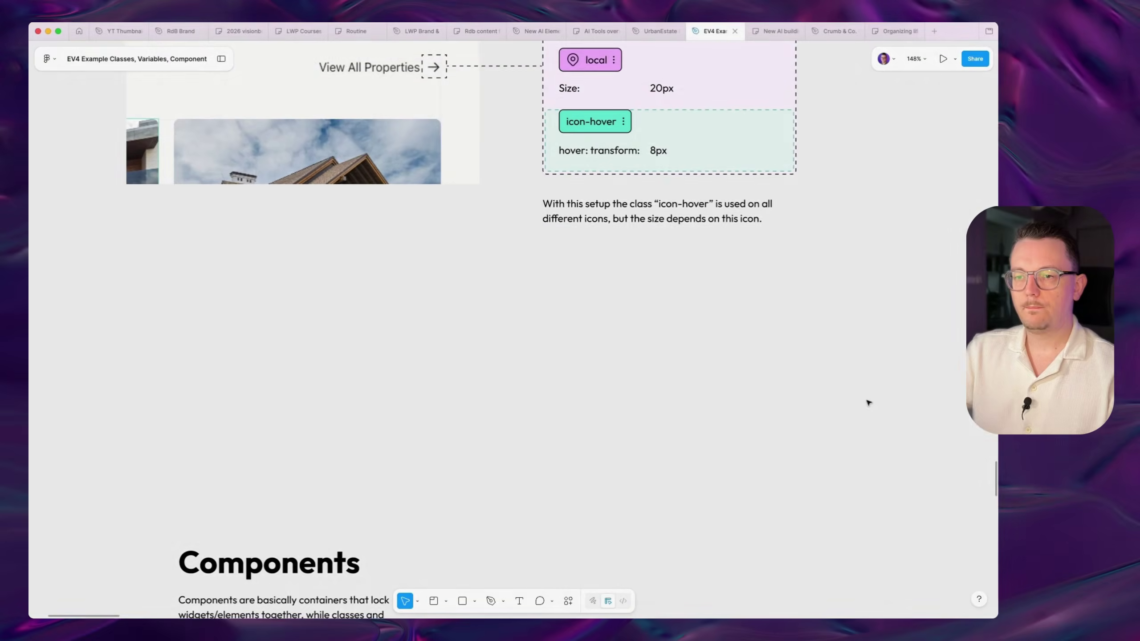
scroll(868, 403, down, 10)
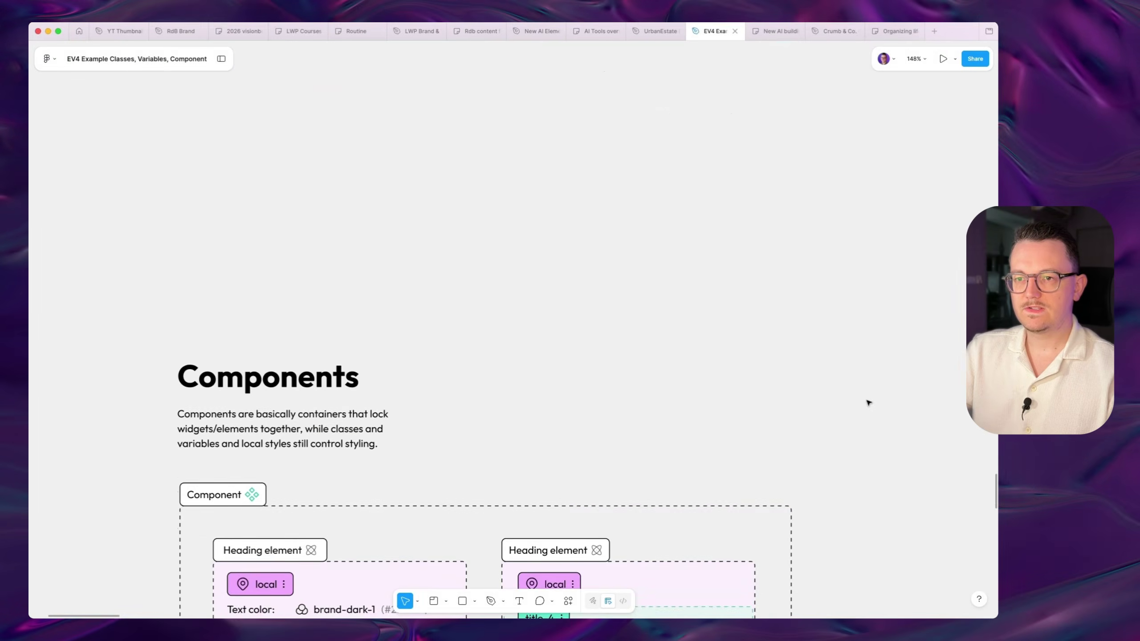
scroll(869, 403, down, 10)
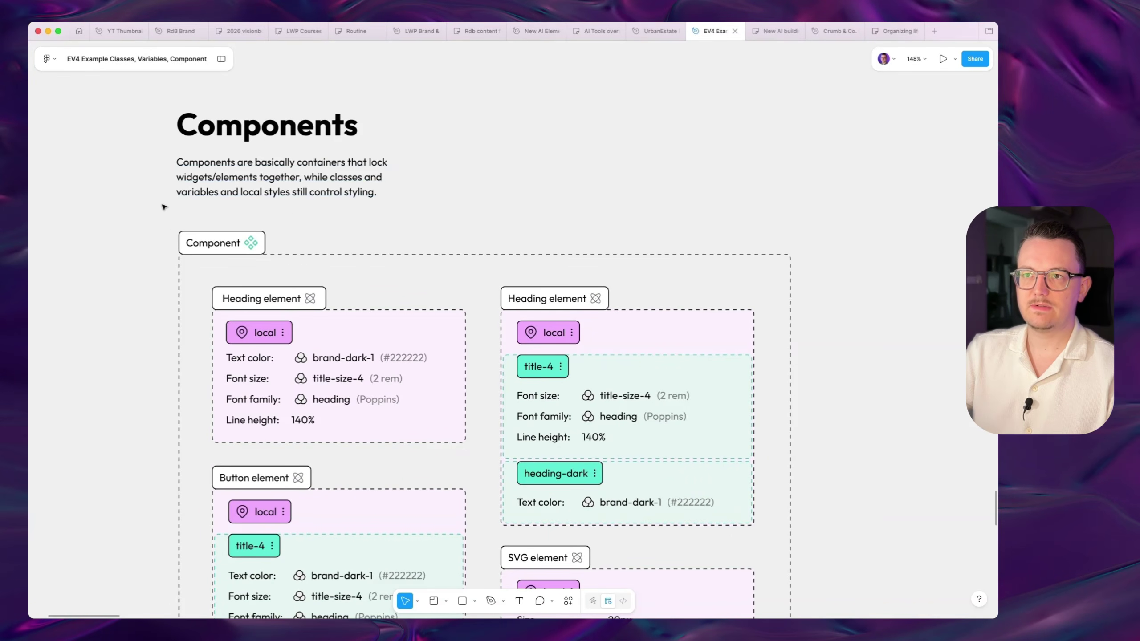
scroll(163, 211, left, 2)
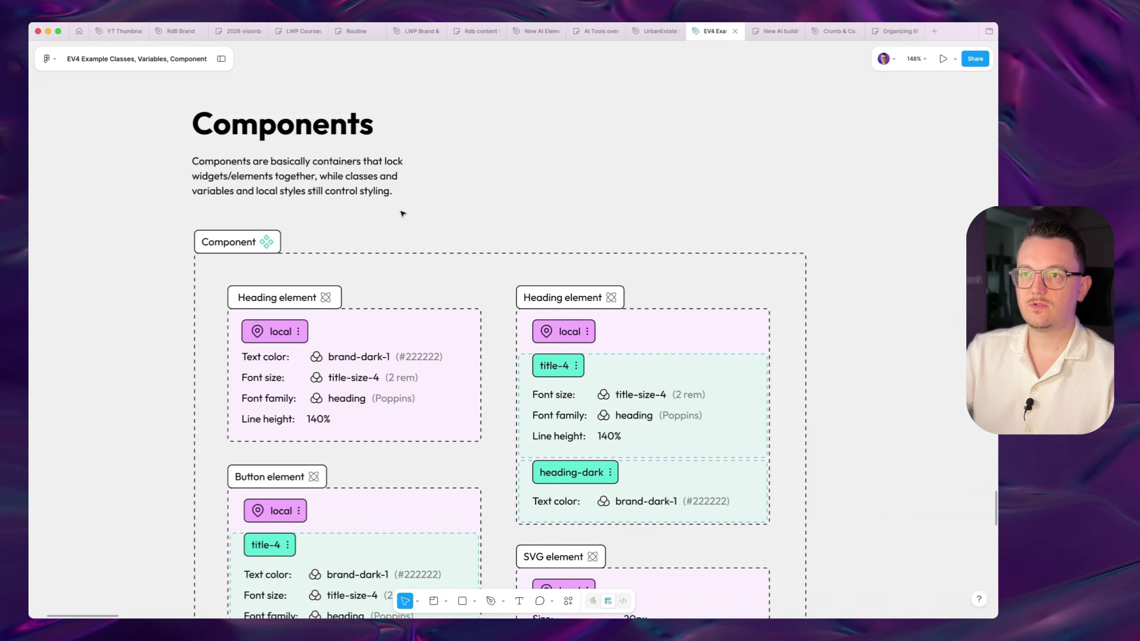
scroll(878, 265, down, 5)
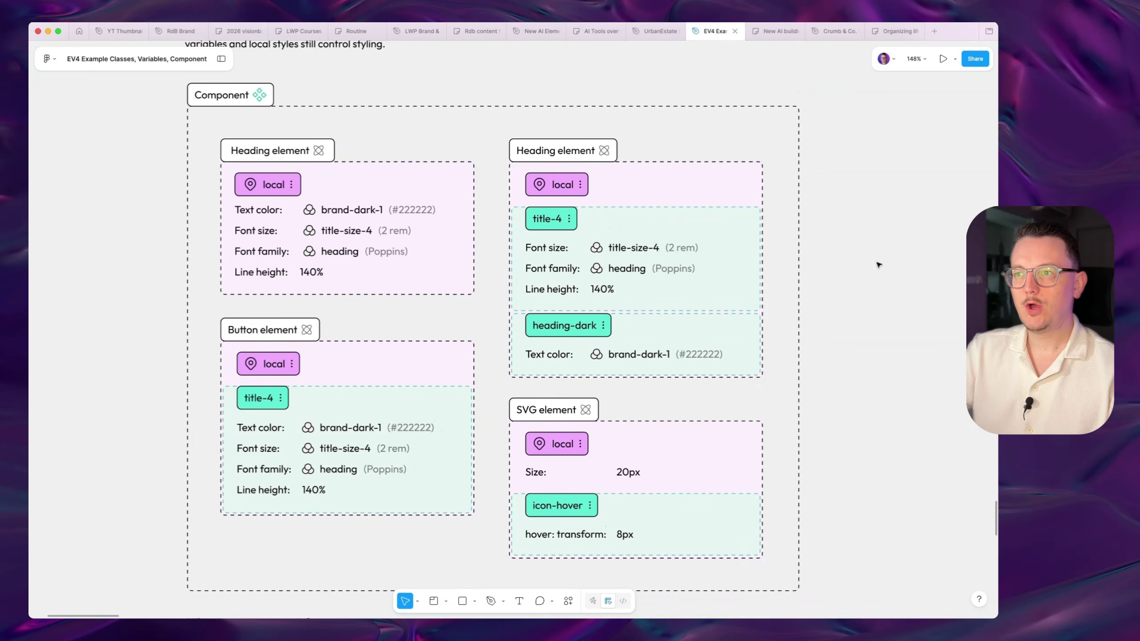
scroll(564, 268, right, 1)
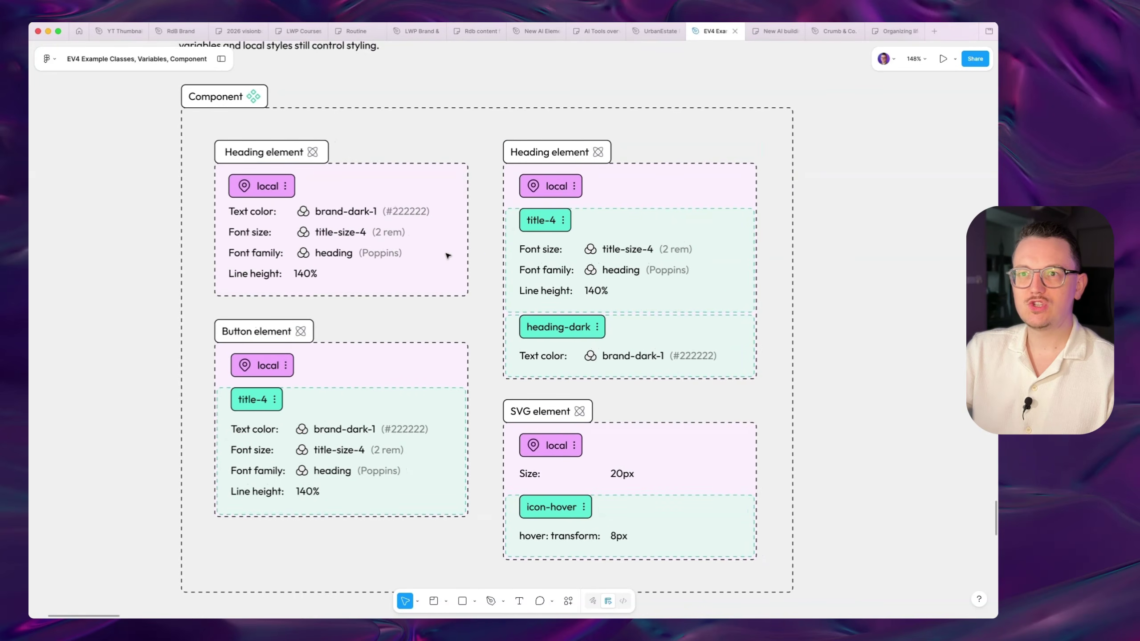
scroll(257, 166, down, 2)
scroll(257, 165, up, 3)
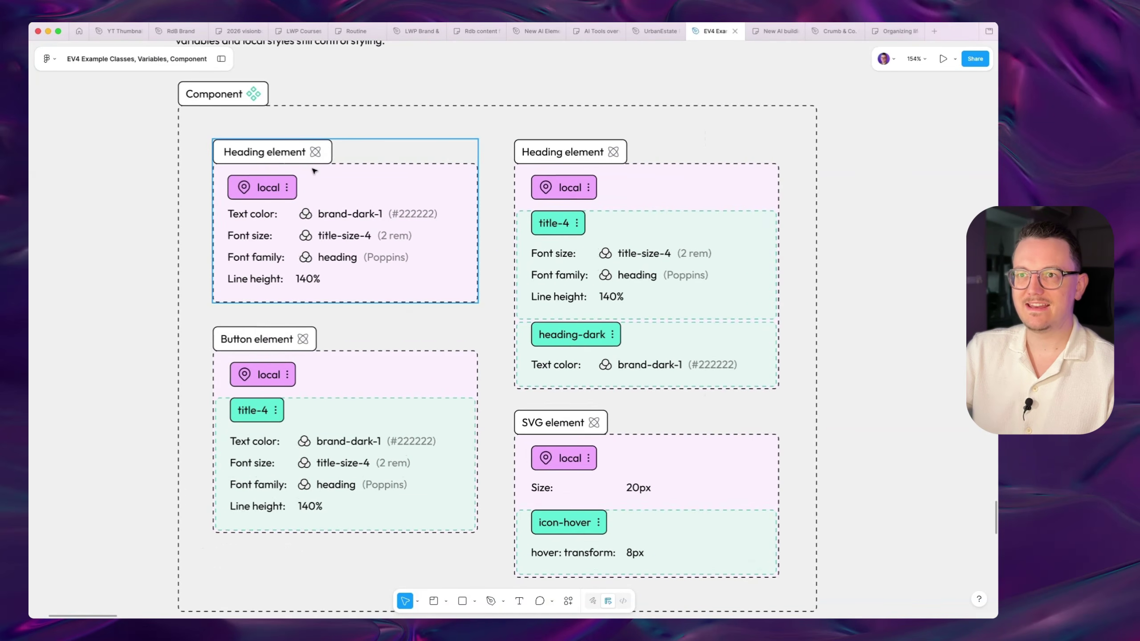
scroll(312, 167, down, 3)
scroll(313, 168, up, 3)
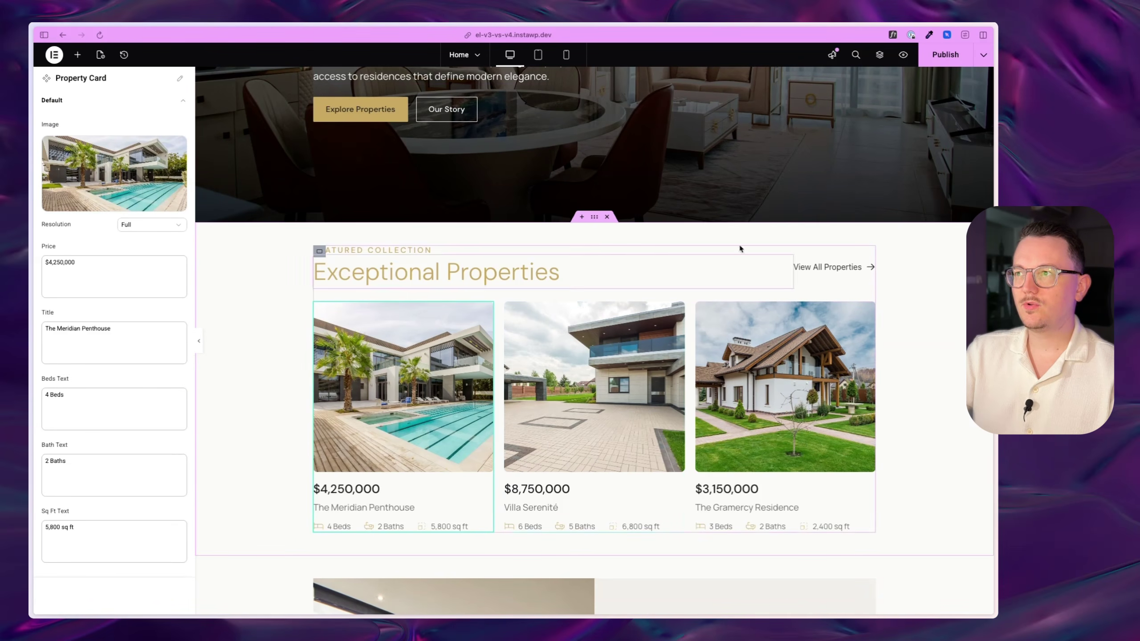
Step: In the Elementor editor, open the first Property Card component for editing, inspect its nested structure, and return to the Home page
click(879, 54)
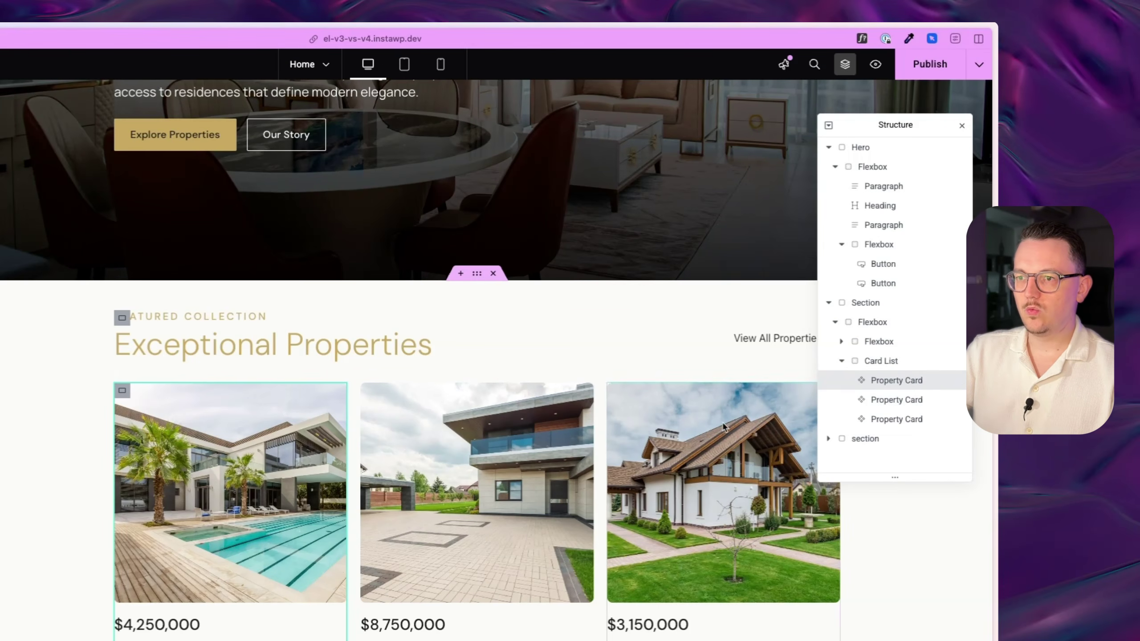
key(super+i)
double_click(271, 488)
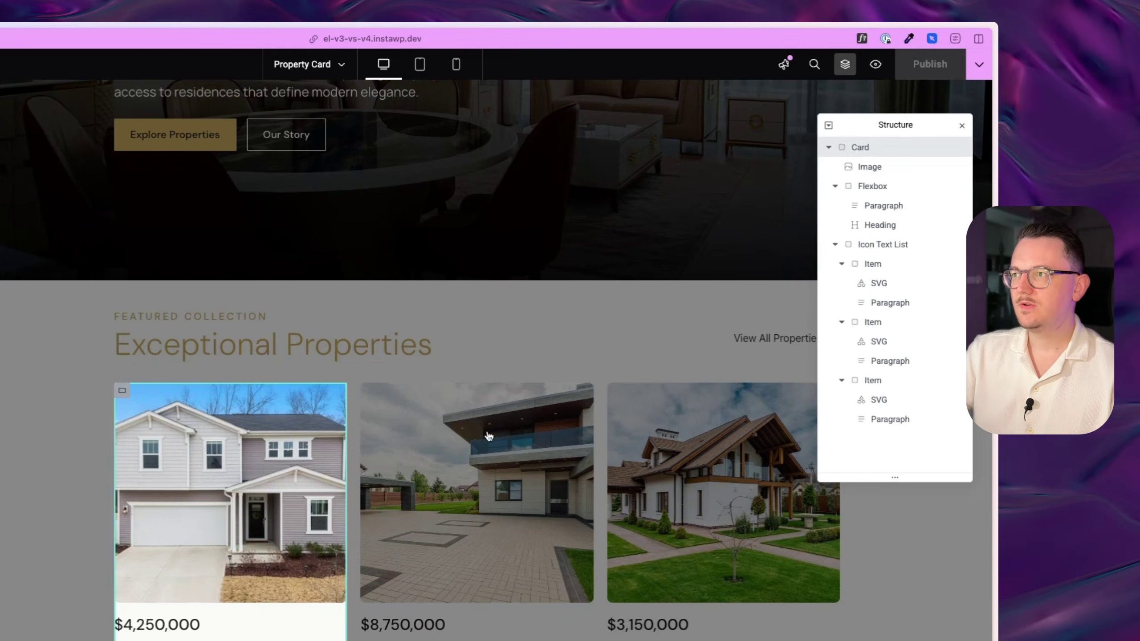
click(829, 148)
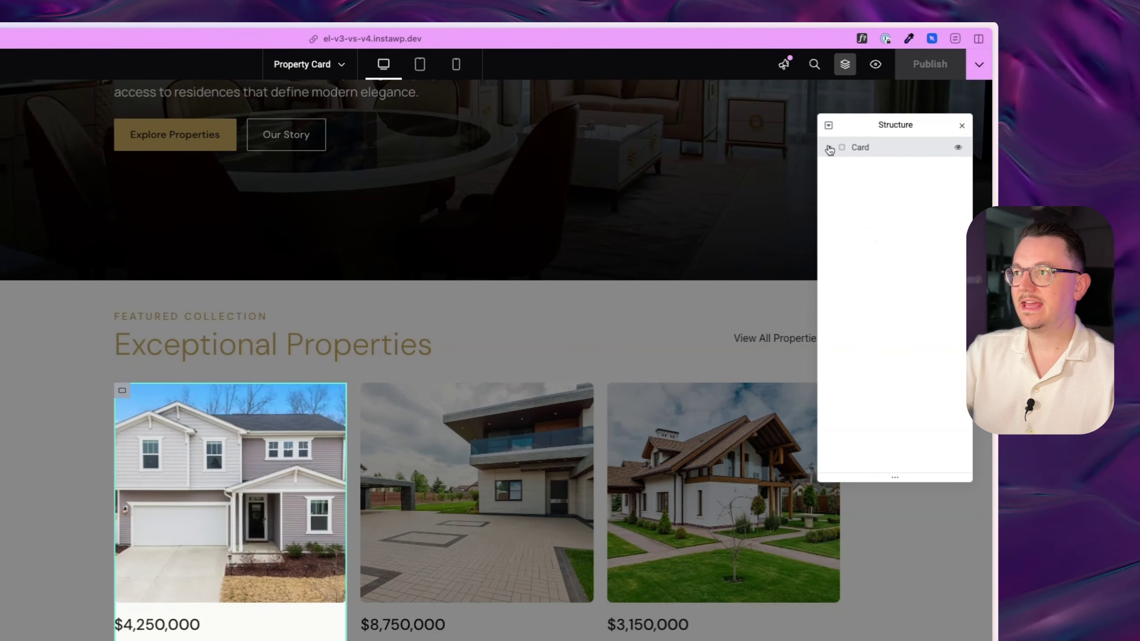
click(829, 148)
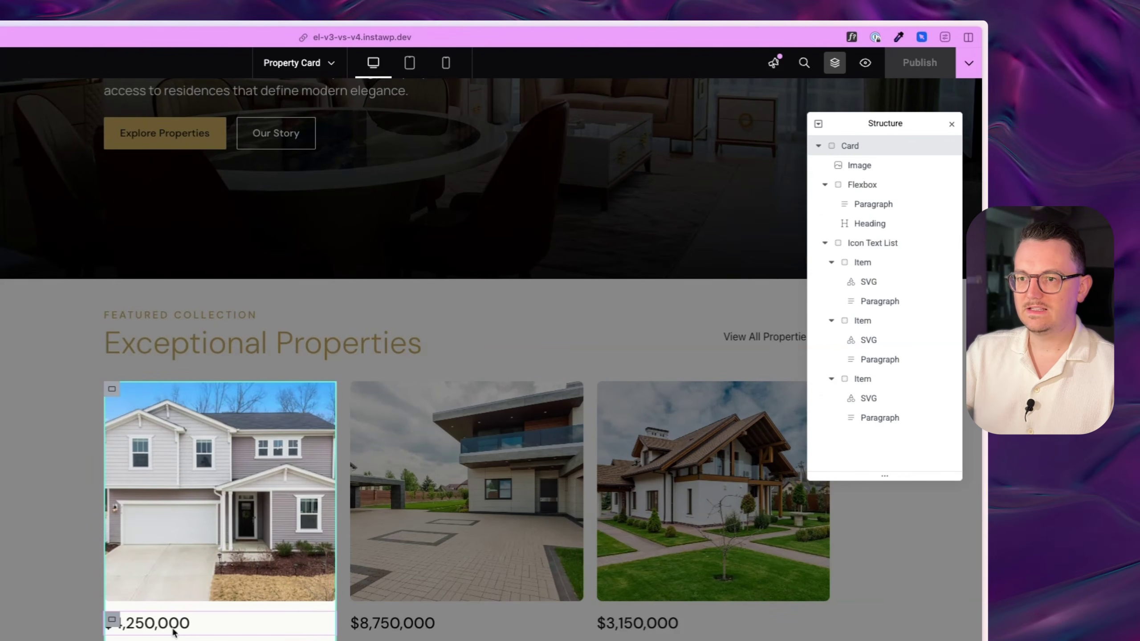
click(97, 534)
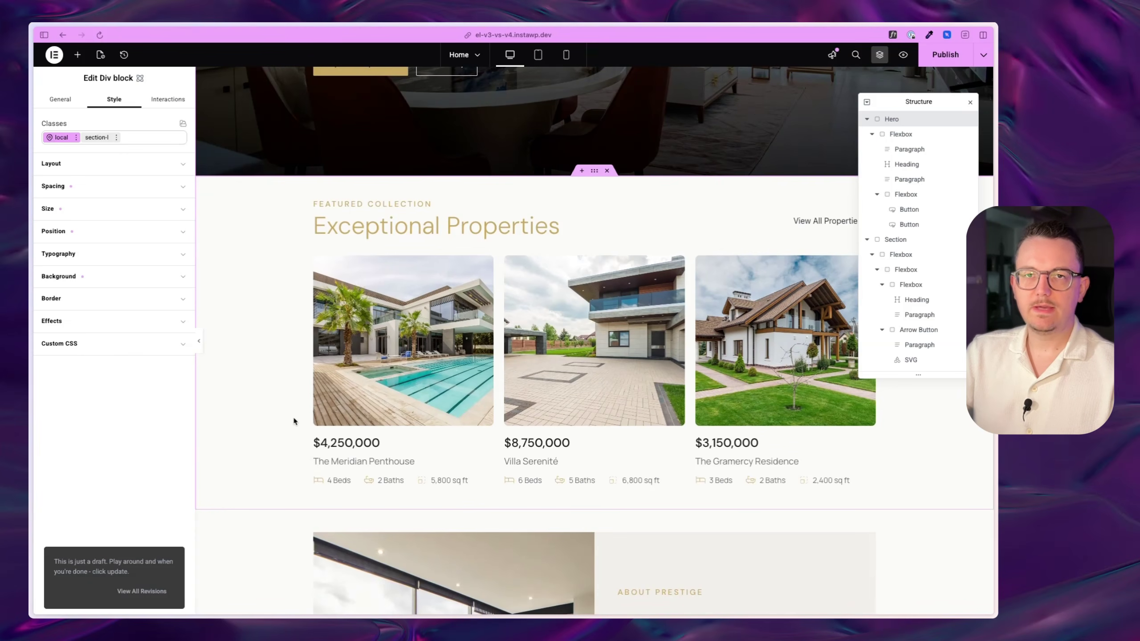
Step: Hide the page structure and look over the Home page from the hero to the numbers row under the About Prestige section
click(971, 101)
scroll(901, 352, up, 5)
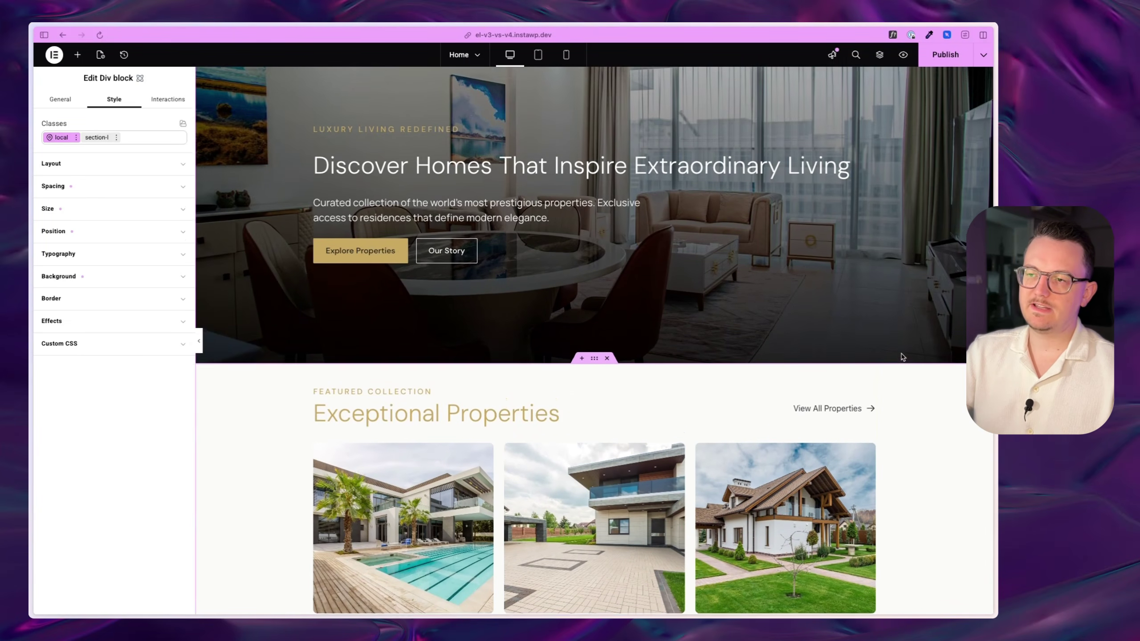
scroll(902, 357, down, 3)
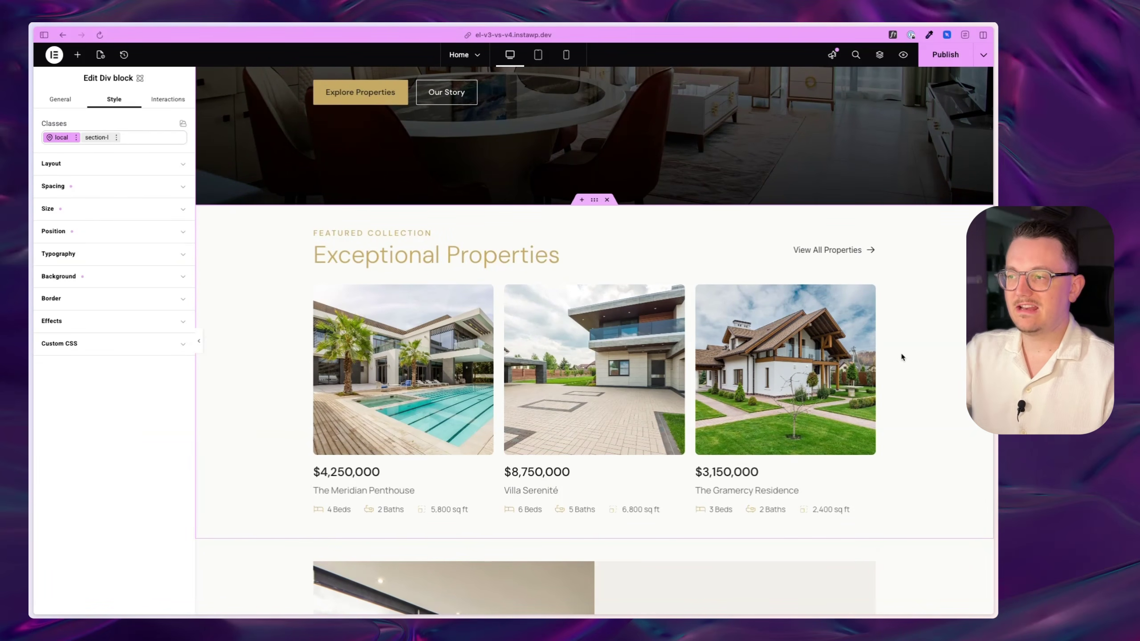
scroll(902, 358, down, 8)
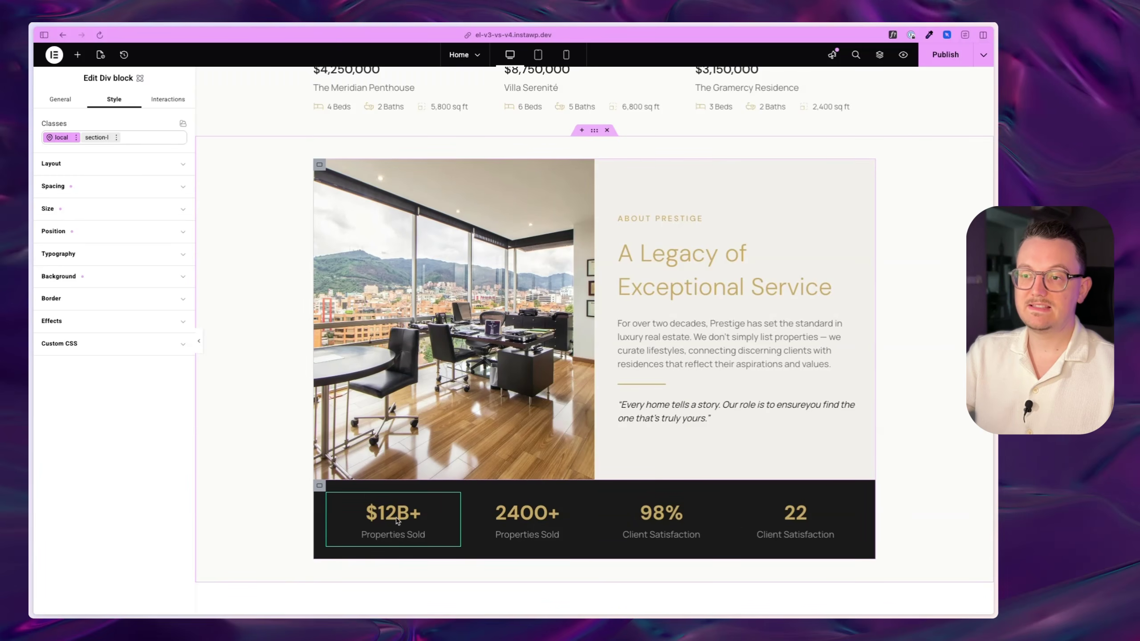
scroll(407, 520, down, 1)
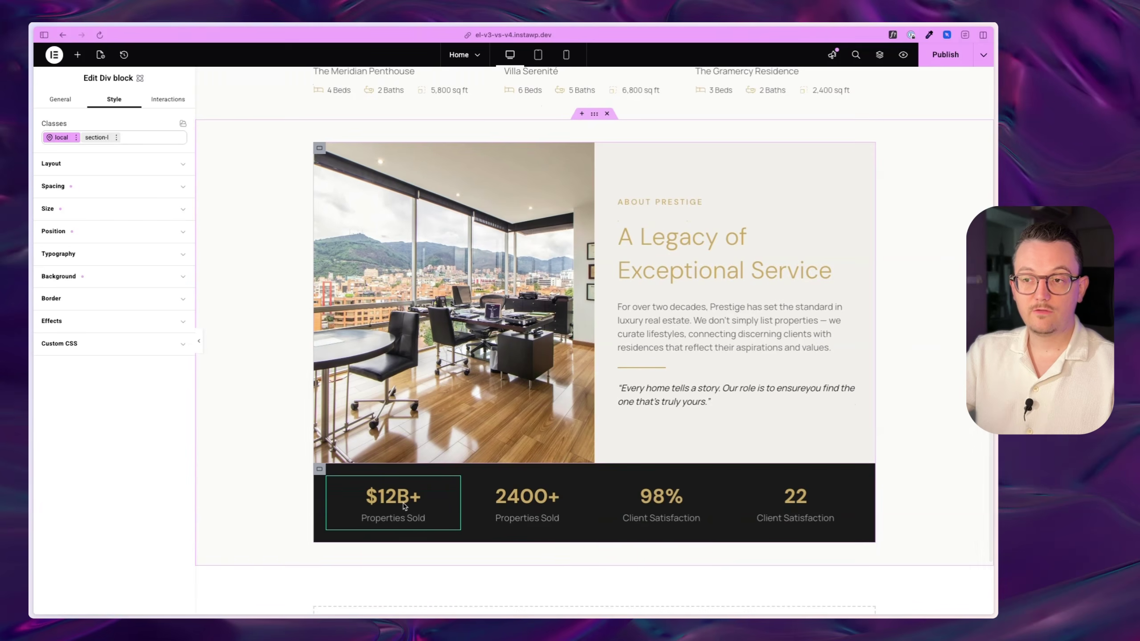
scroll(393, 499, down, 1)
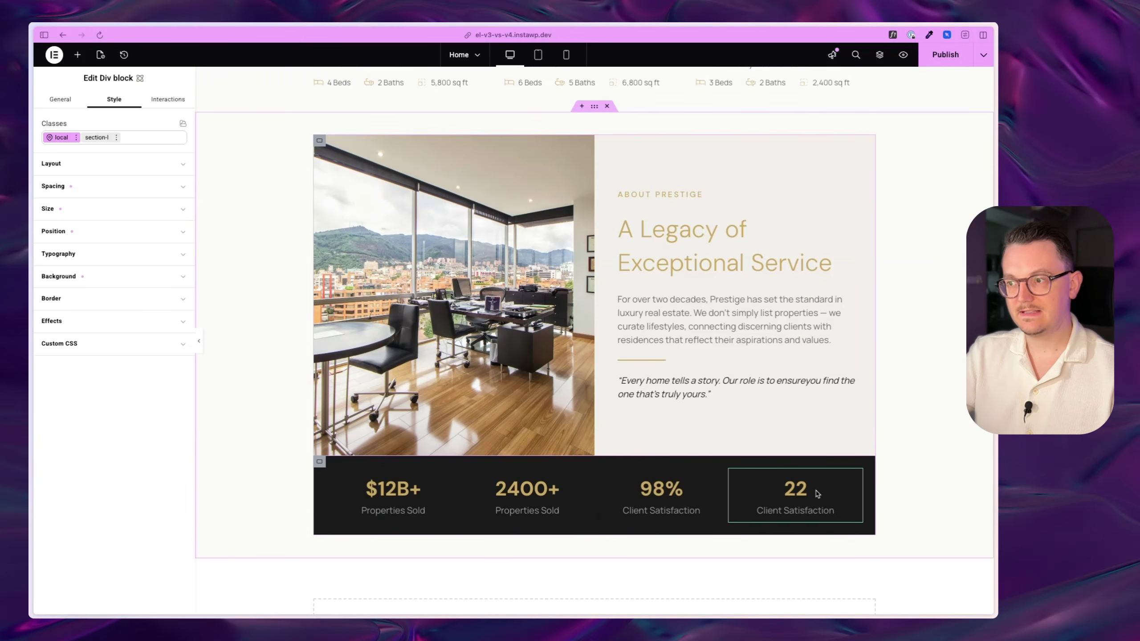
Step: Replace the title-3 class with title-2 on the Numbers Item component's number paragraph and return to the Home page
double_click(419, 498)
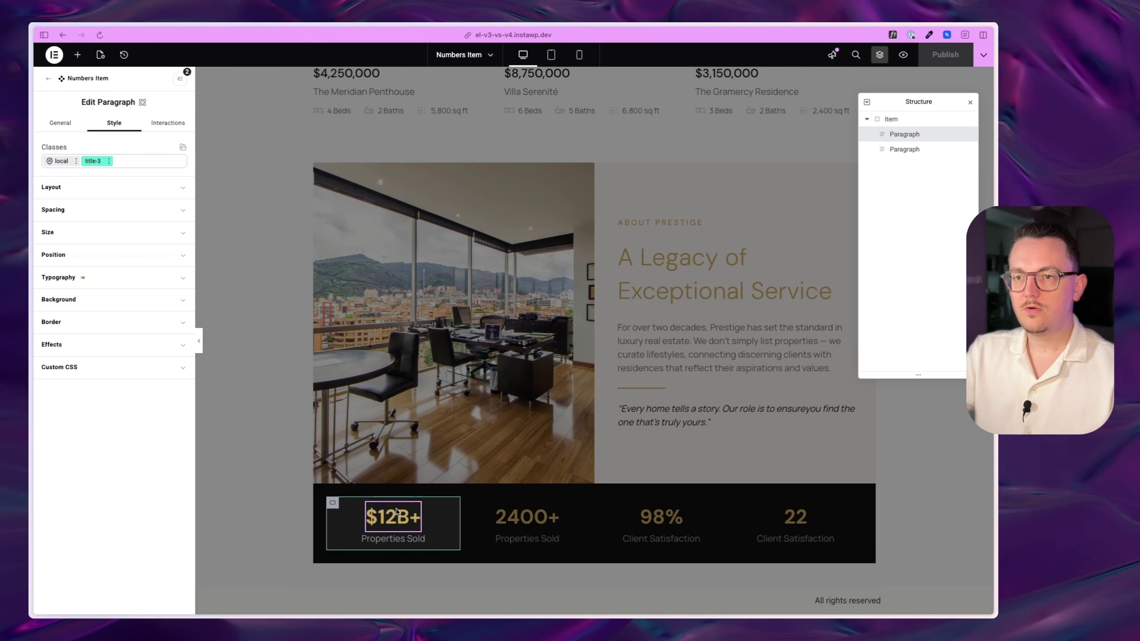
click(136, 162)
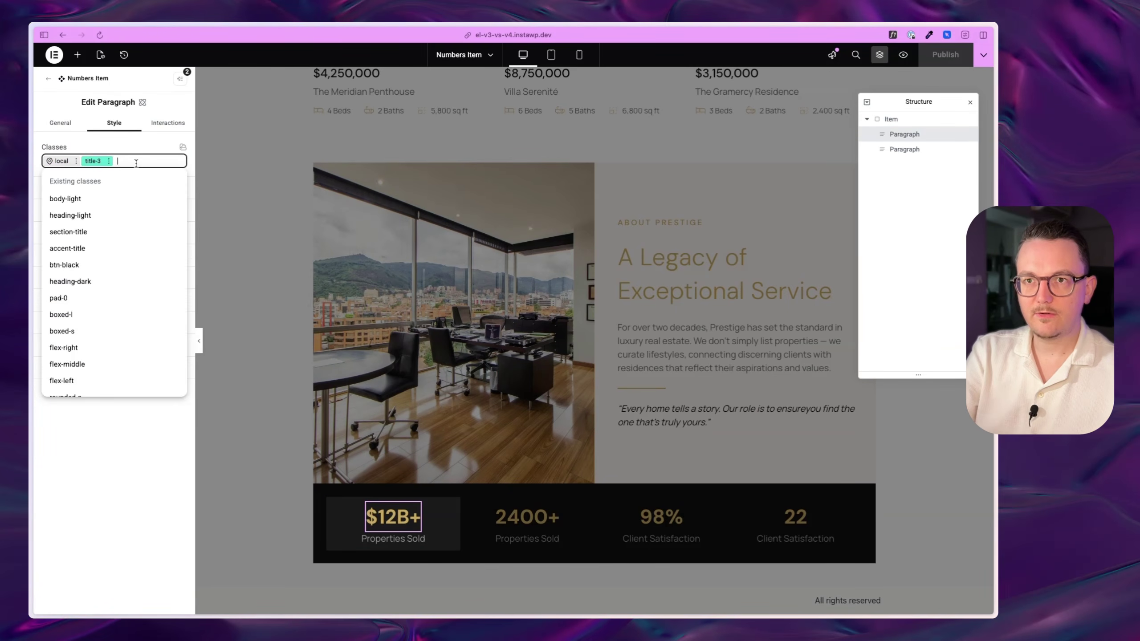
key(BackSpace)
text(title-2)
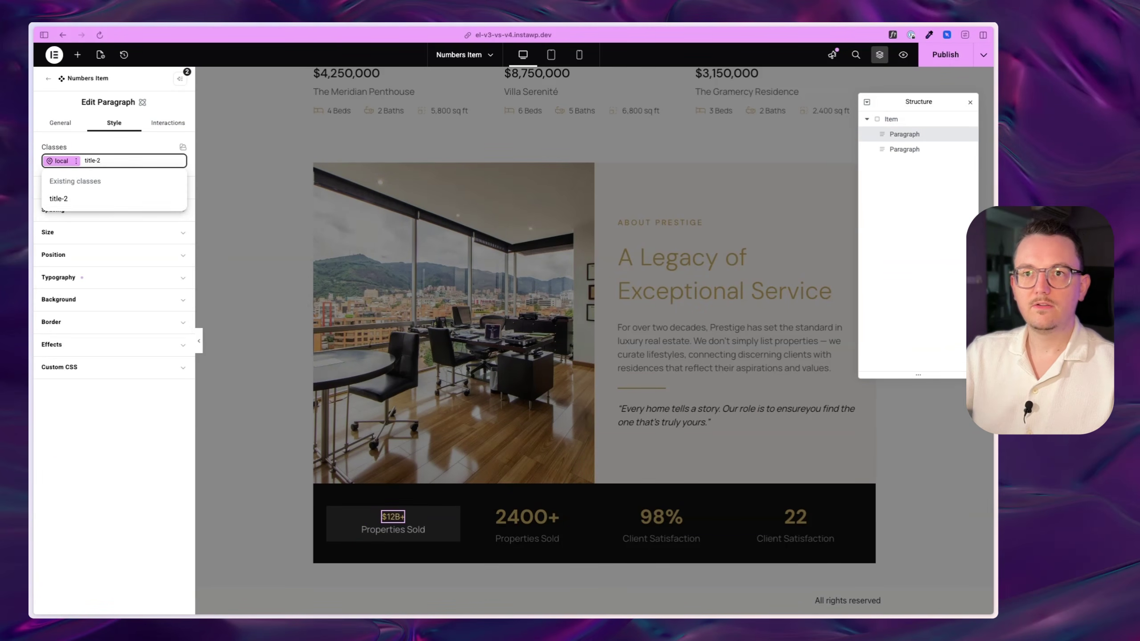
click(97, 200)
click(250, 443)
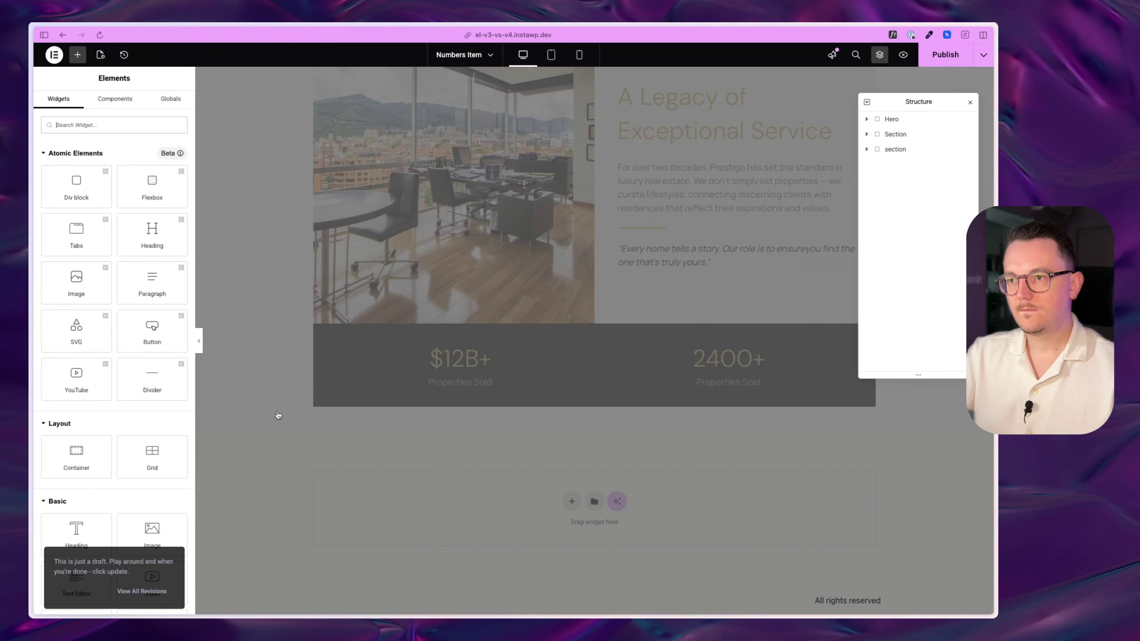
click(567, 396)
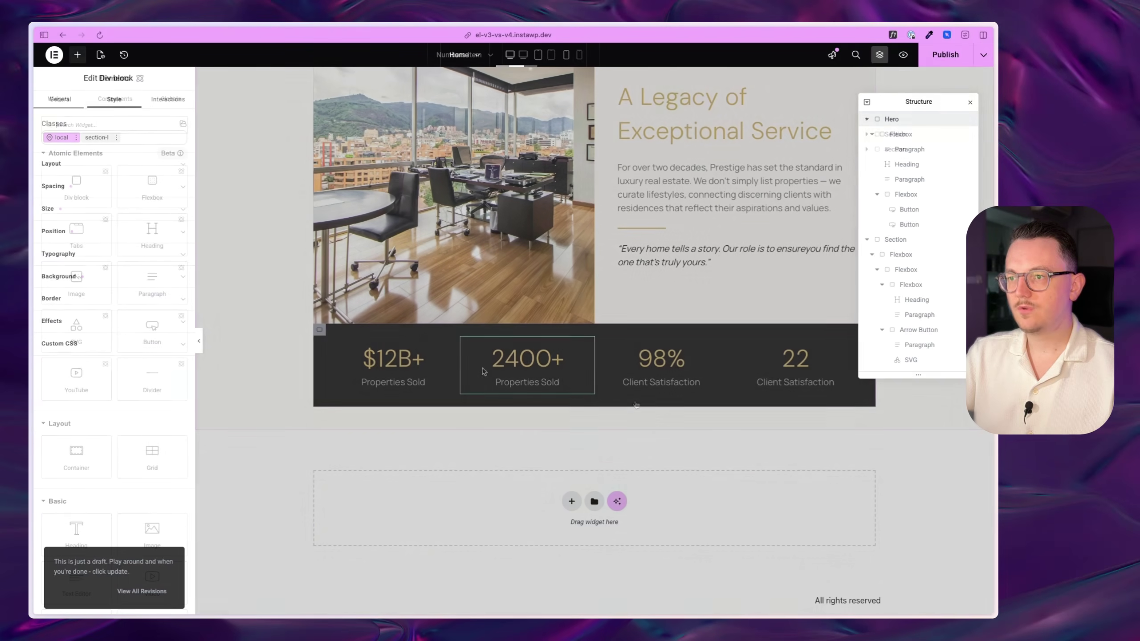
Step: Select the first Numbers Item in the numbers row and view its editable Number Text and Text properties
scroll(851, 435, up, 2)
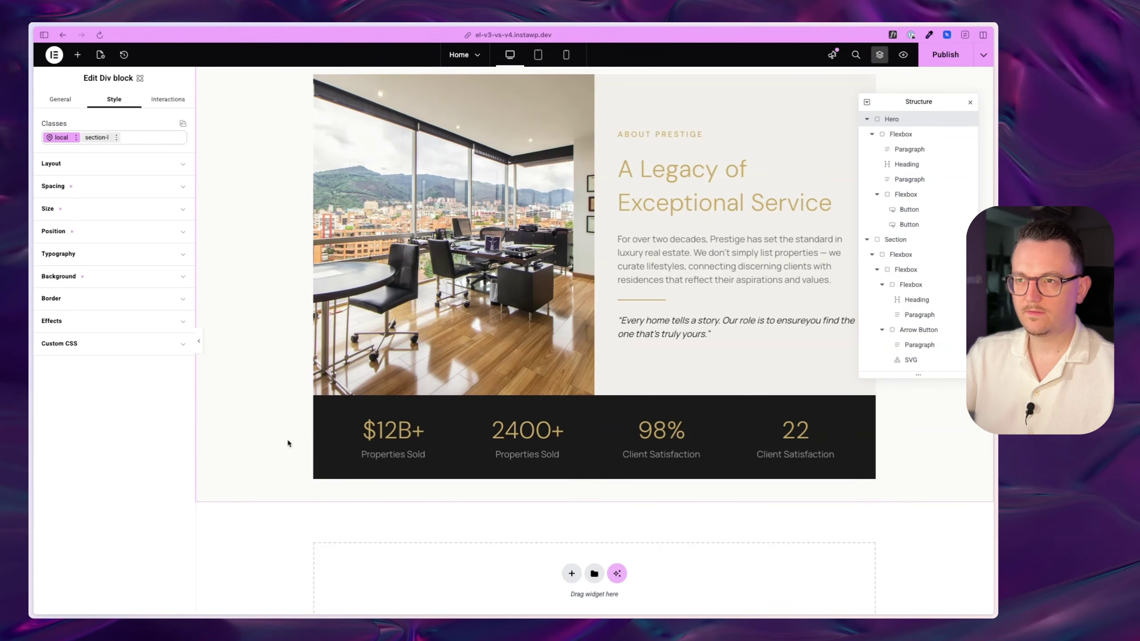
scroll(287, 445, up, 1)
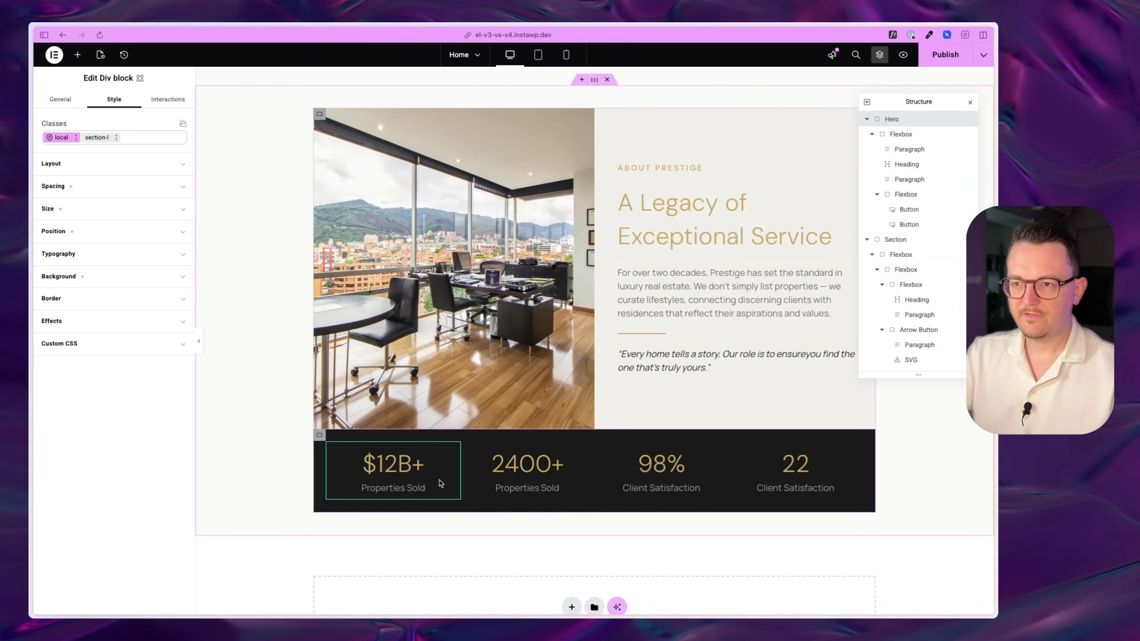
click(440, 484)
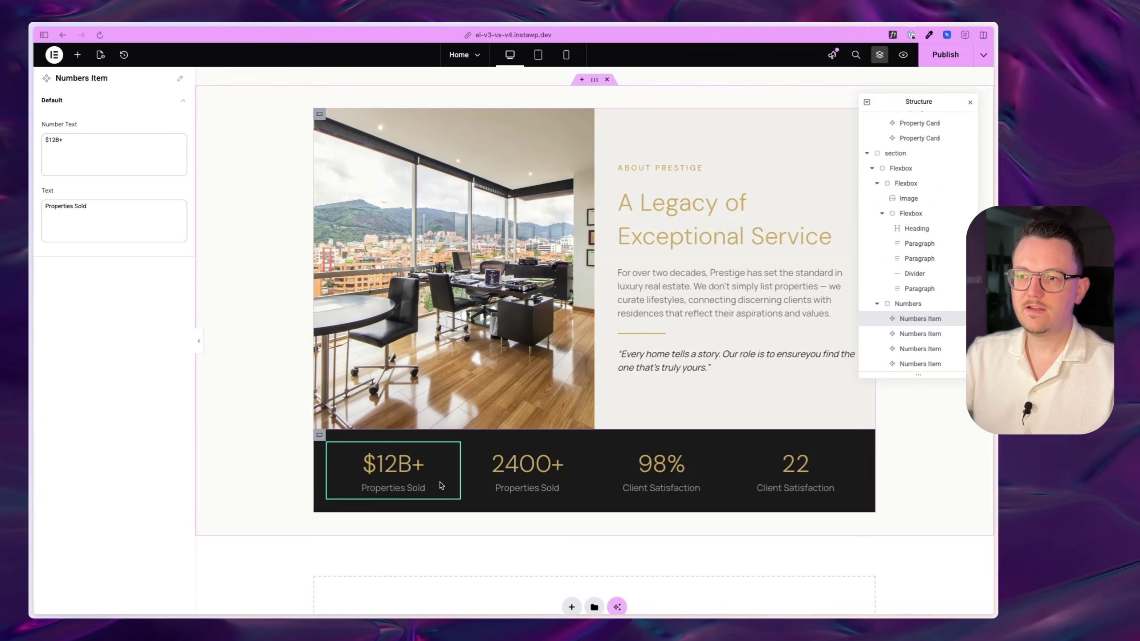
scroll(425, 475, up, 1)
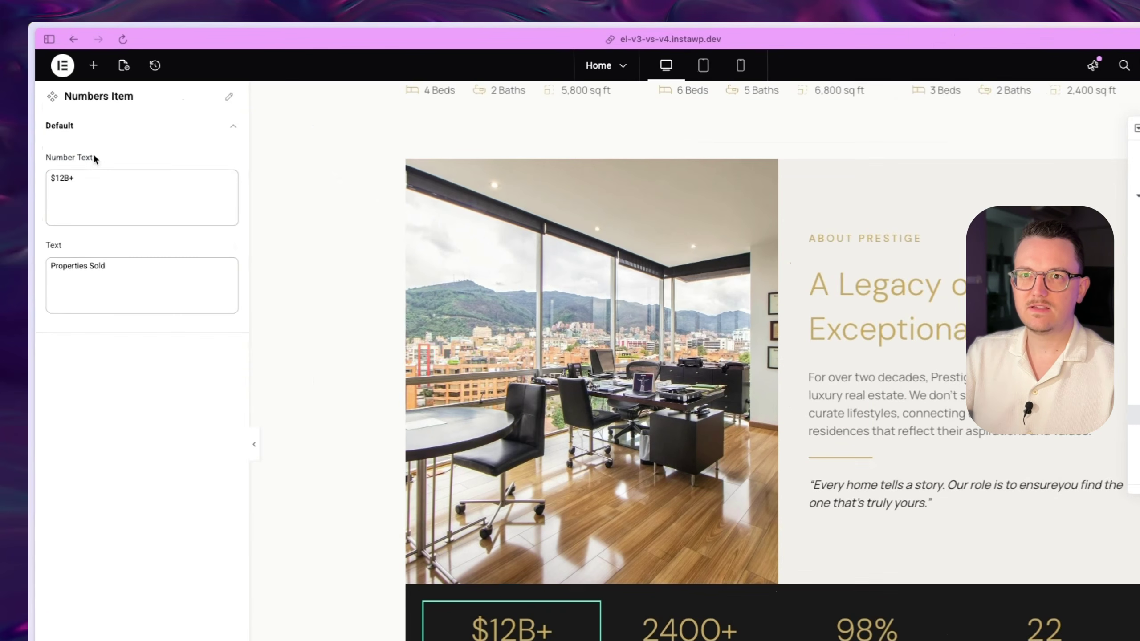
Step: Try out the first Numbers Item's Number Text property by appending the sample text "dsgs" and removing it again
click(84, 140)
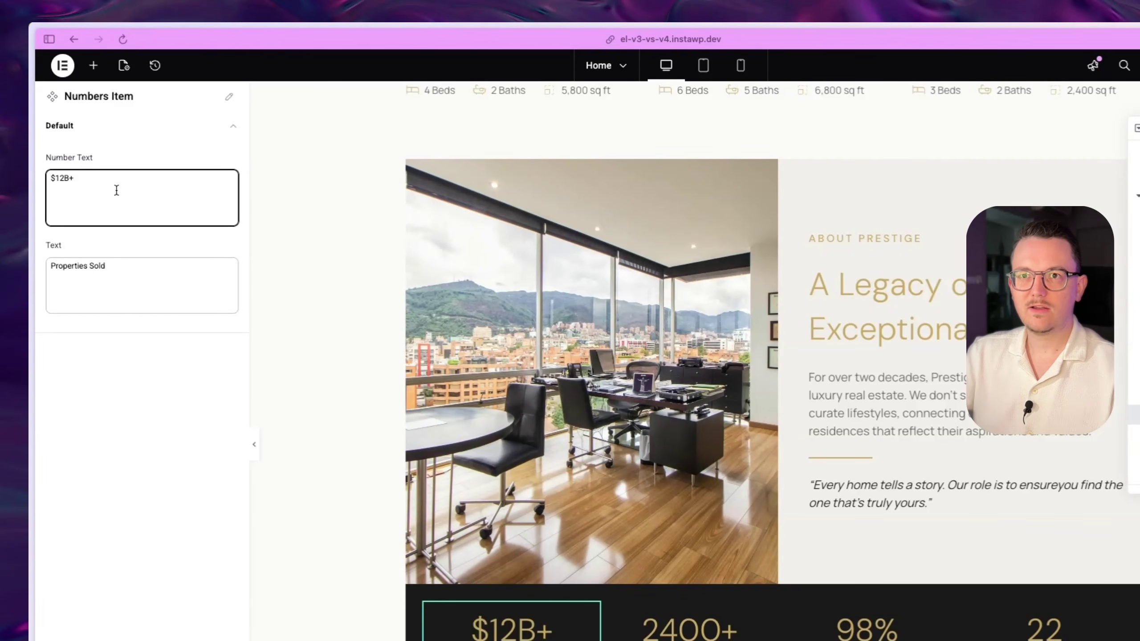
text(dsgs)
key(BackSpace)
key(BackSpace)
key(BackSpace)
key(BackSpace)
key(BackSpace)
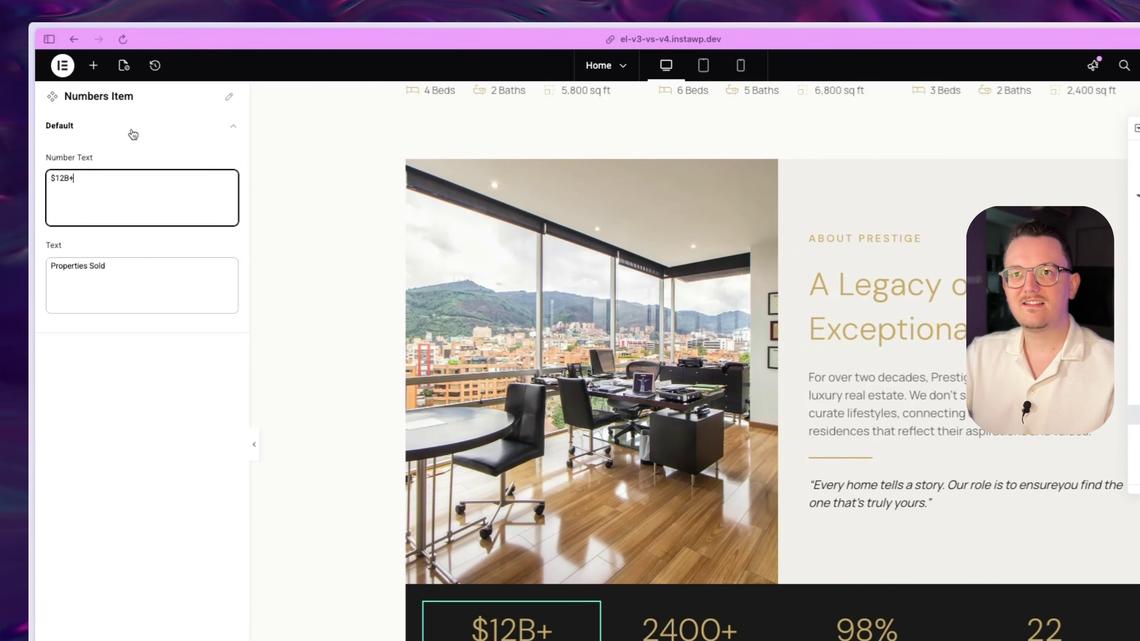
click(170, 262)
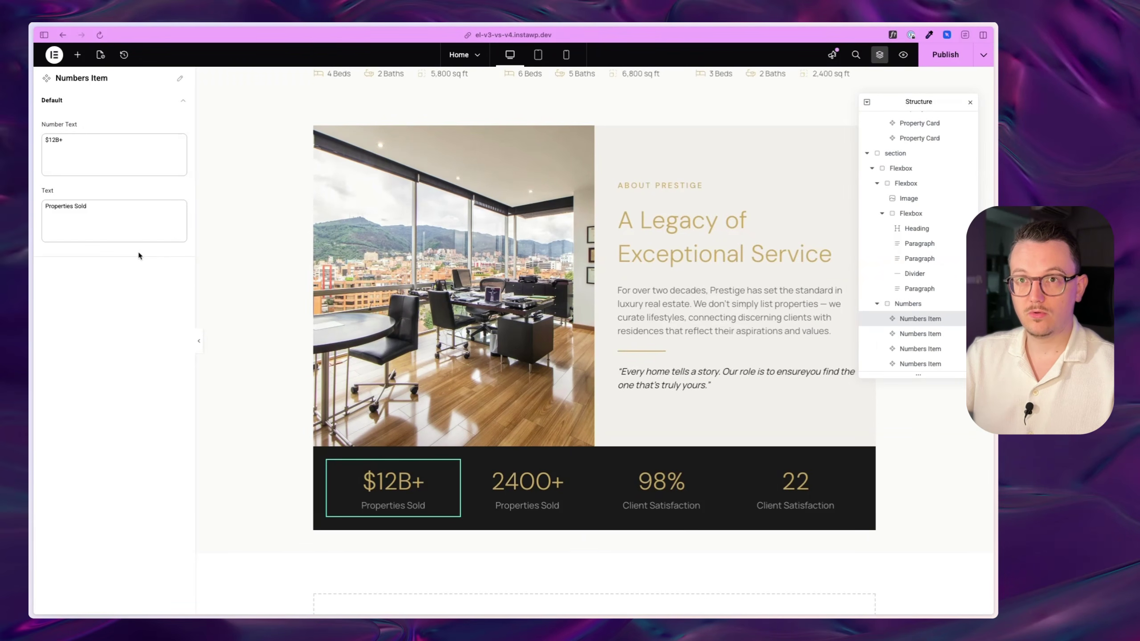
Step: Select the Flexbox holding the About Prestige text and open its context menu
scroll(625, 214, up, 2)
click(625, 215)
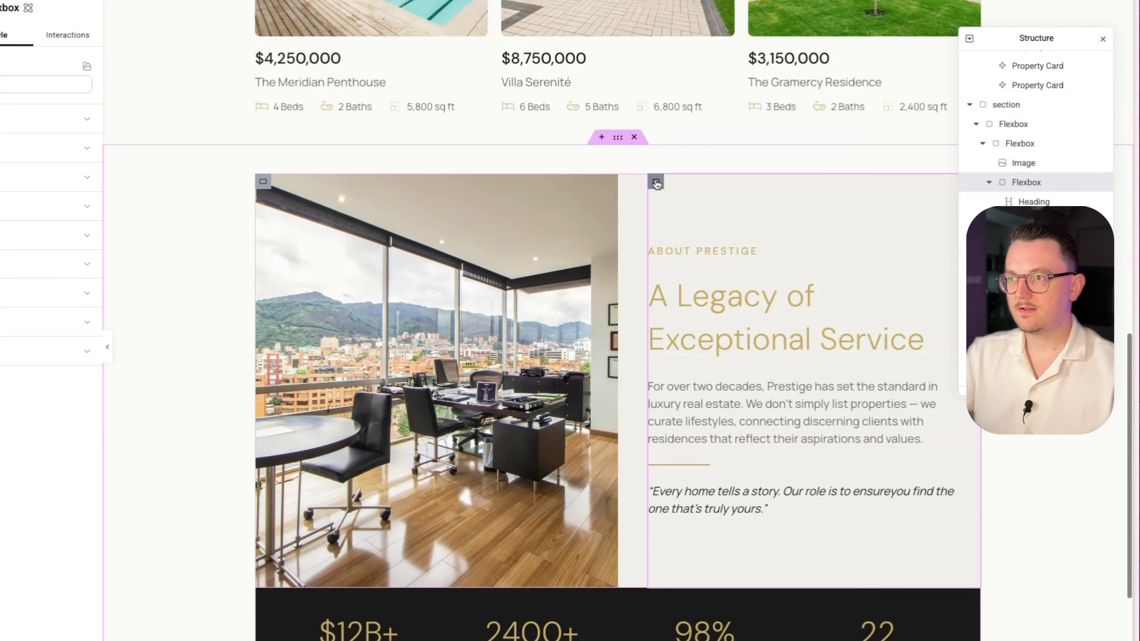
right_click(624, 215)
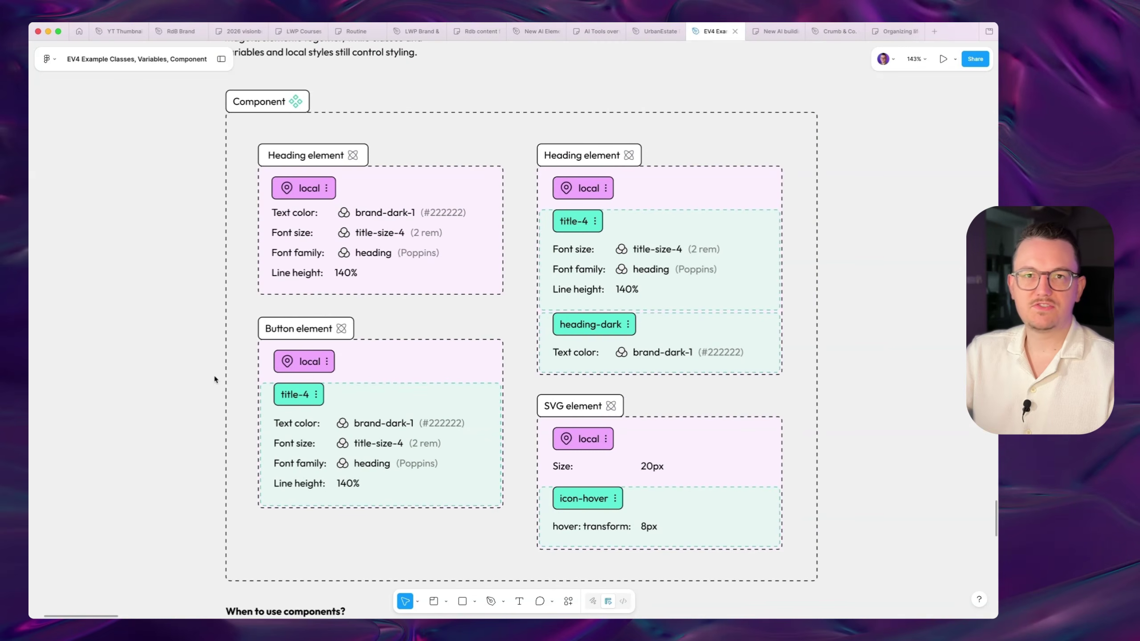
Step: Switch to the Figma slides and examine the Component diagram and the notes on when to use components
scroll(194, 394, right, 1)
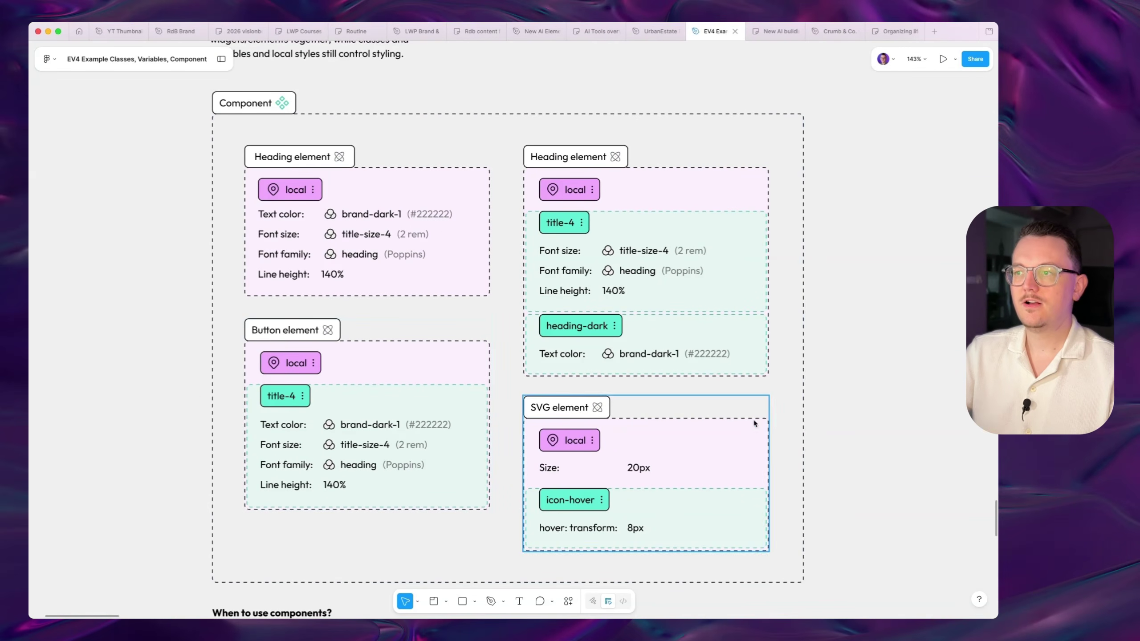
scroll(849, 345, down, 5)
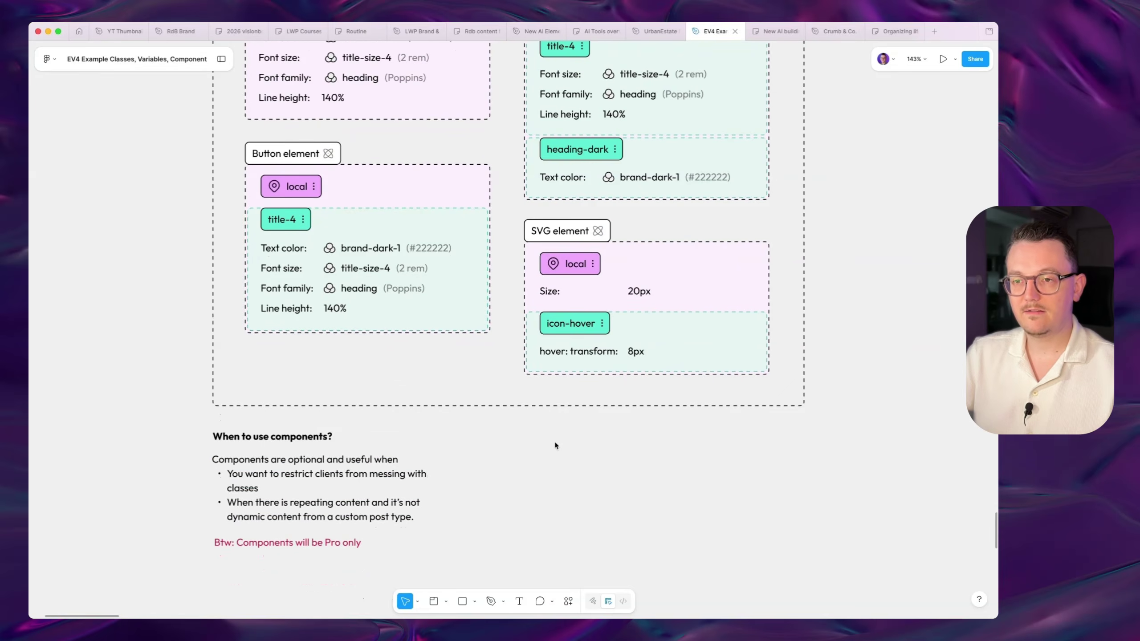
scroll(270, 491, up, 5)
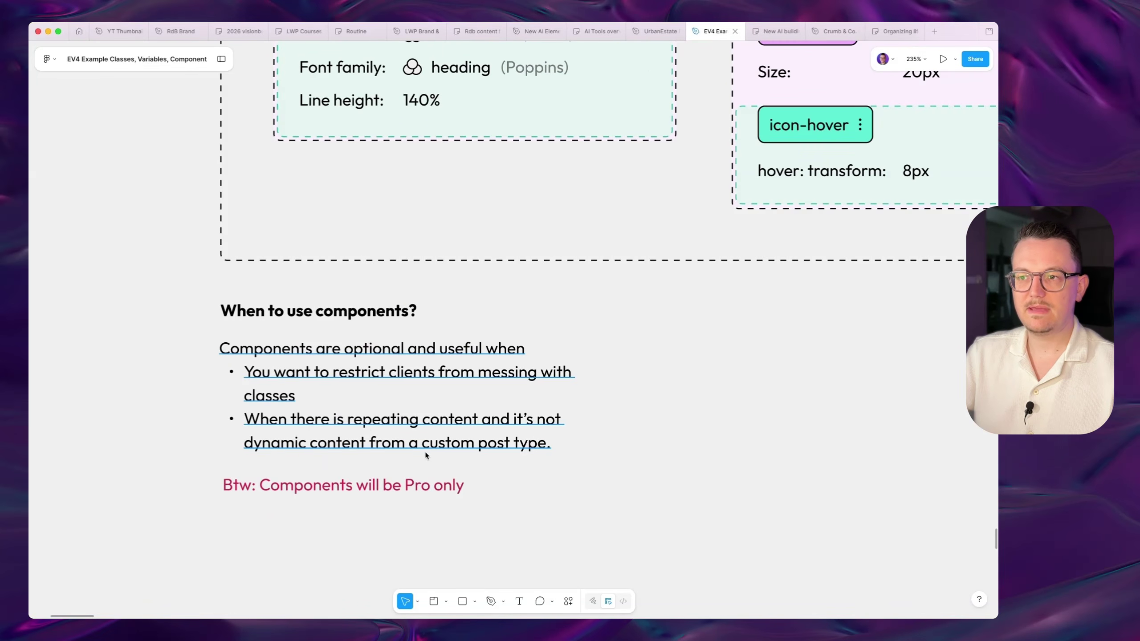
scroll(570, 387, down, 3)
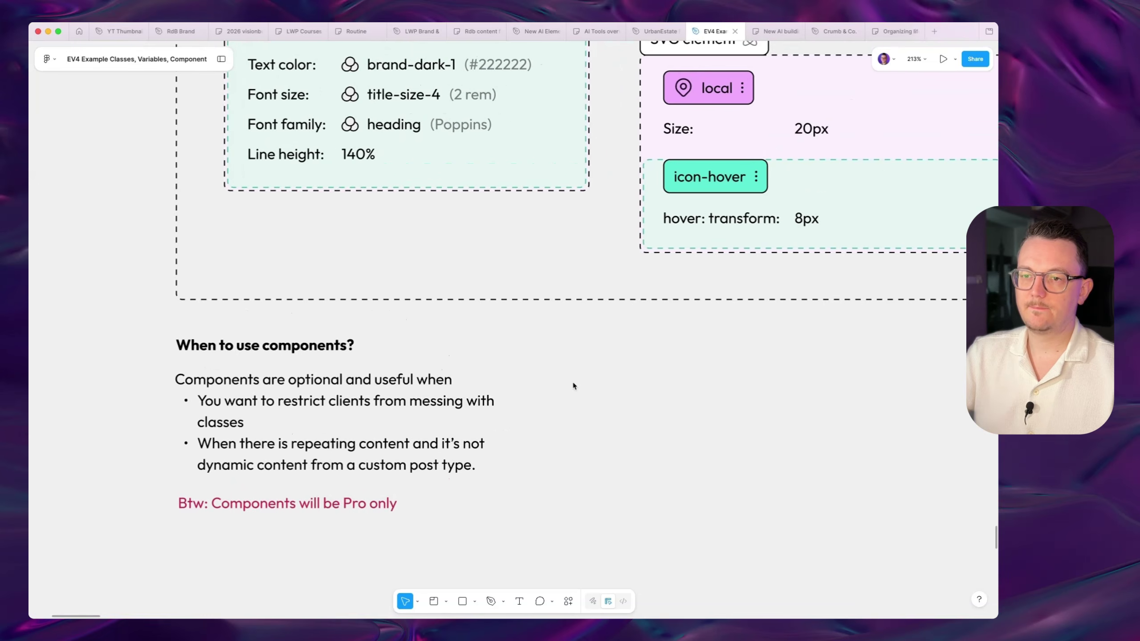
scroll(272, 521, down, 1)
click(273, 498)
click(360, 531)
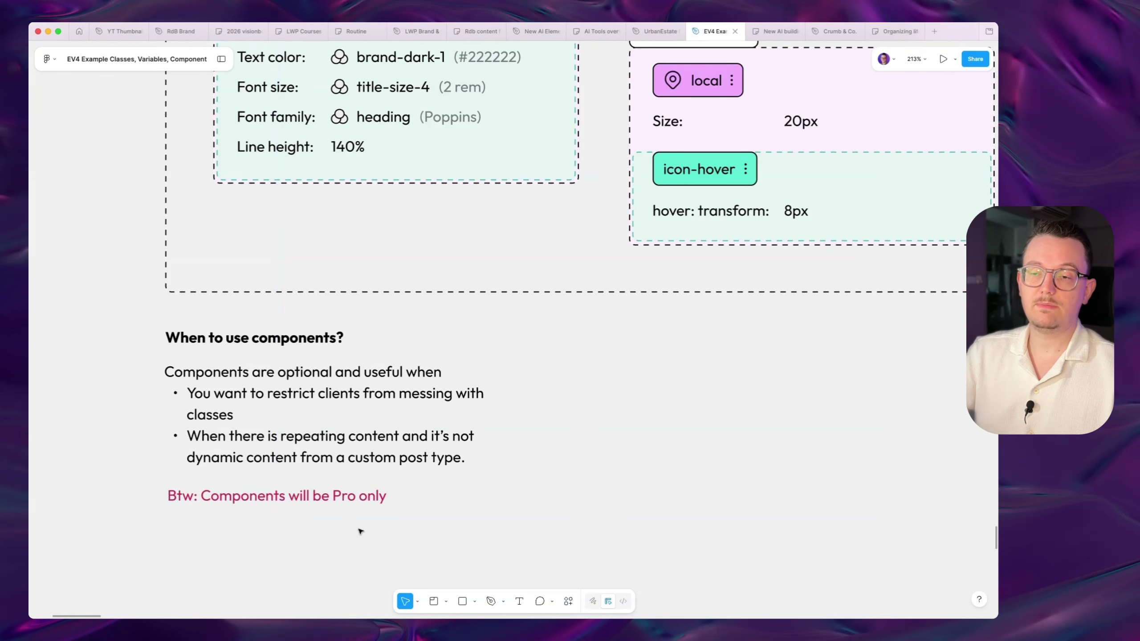
Step: Go back past the Multiple classes slide to The big idea summary of variables, classes and components
scroll(360, 531, down, 5)
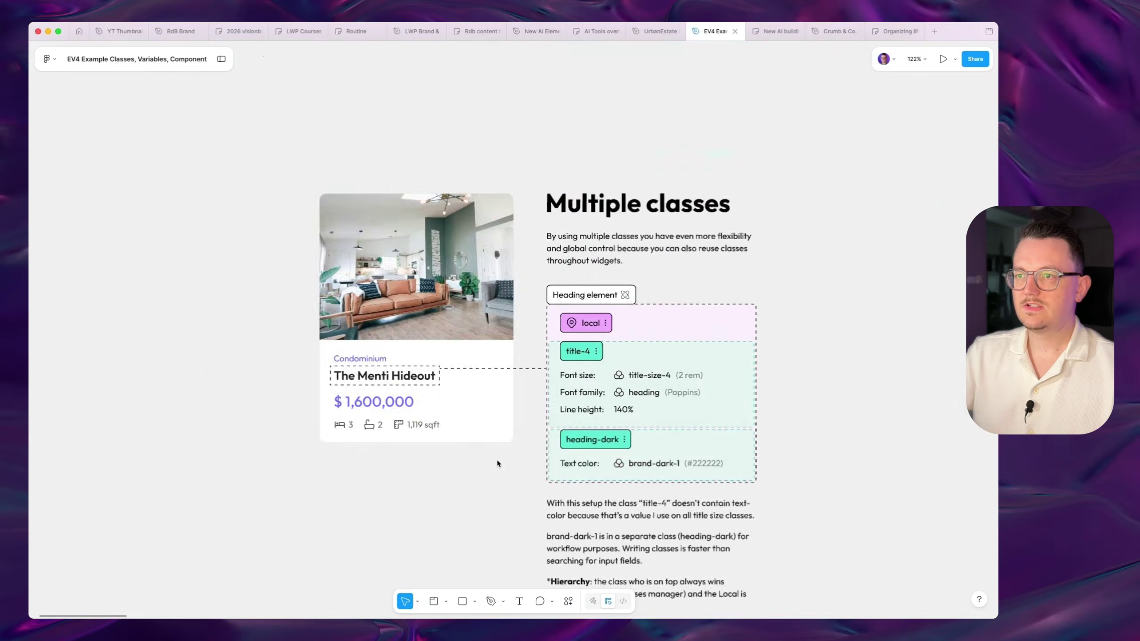
scroll(497, 464, up, 10)
scroll(498, 464, up, 20)
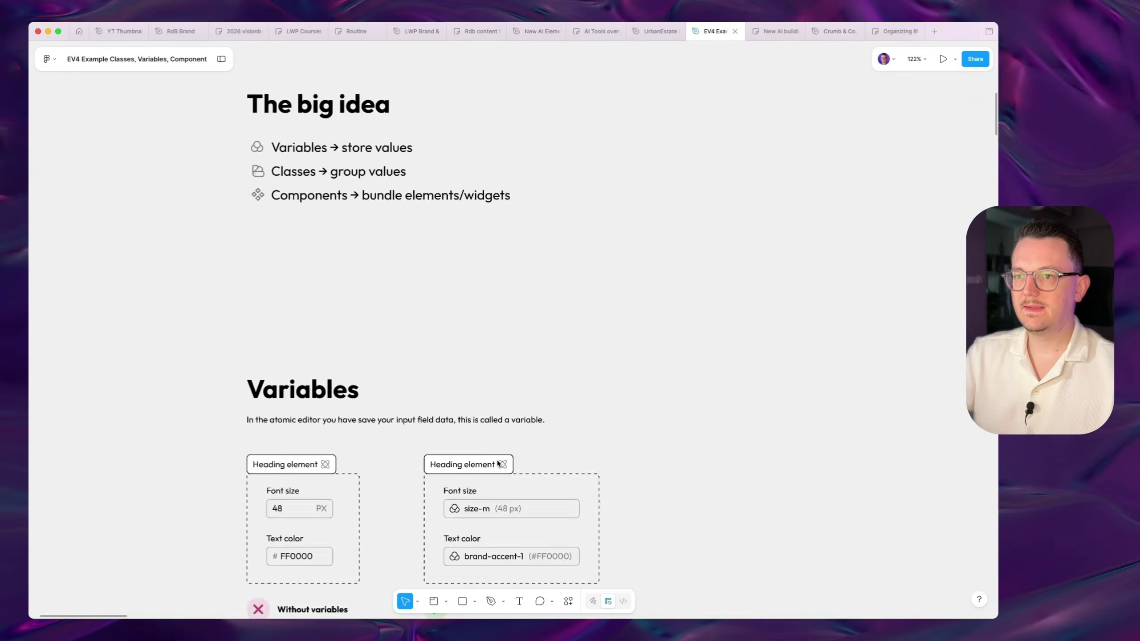
scroll(490, 407, up, 5)
scroll(490, 407, down, 1)
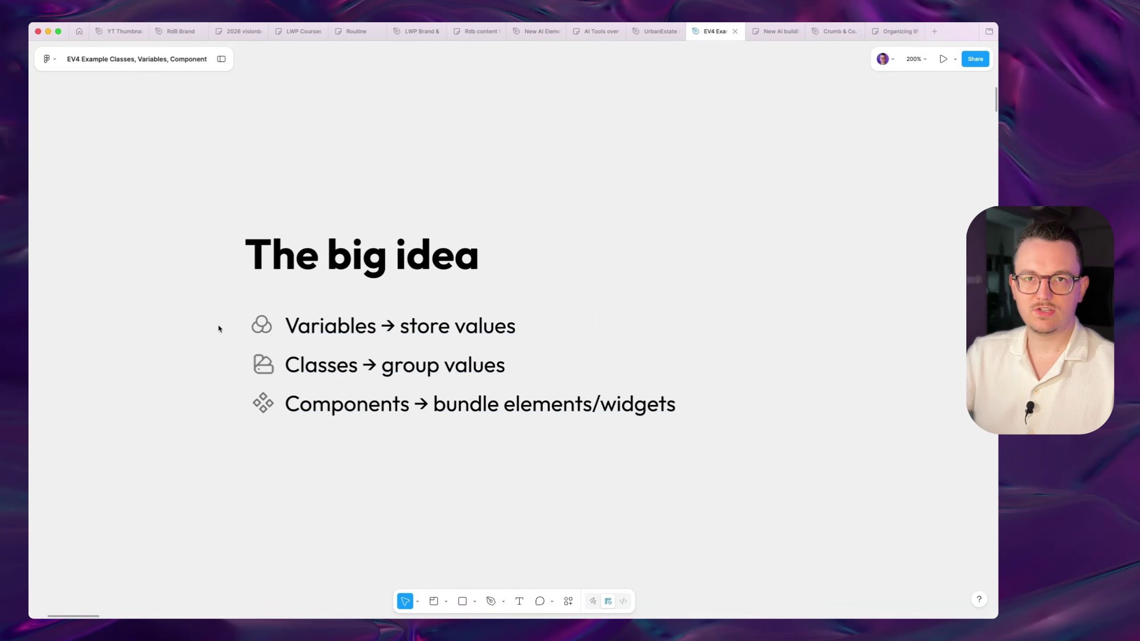
Step: Bring the opening Variables, Classes and Components title and its introductory sentence fully into view
scroll(219, 328, up, 1)
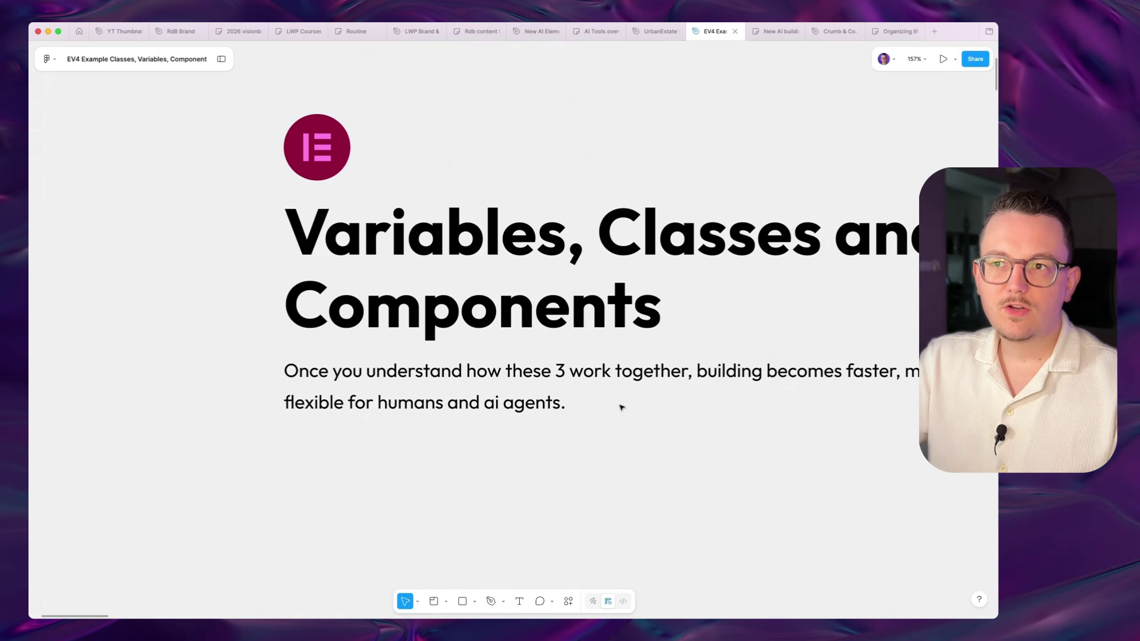
scroll(621, 408, right, 5)
scroll(621, 407, up, 2)
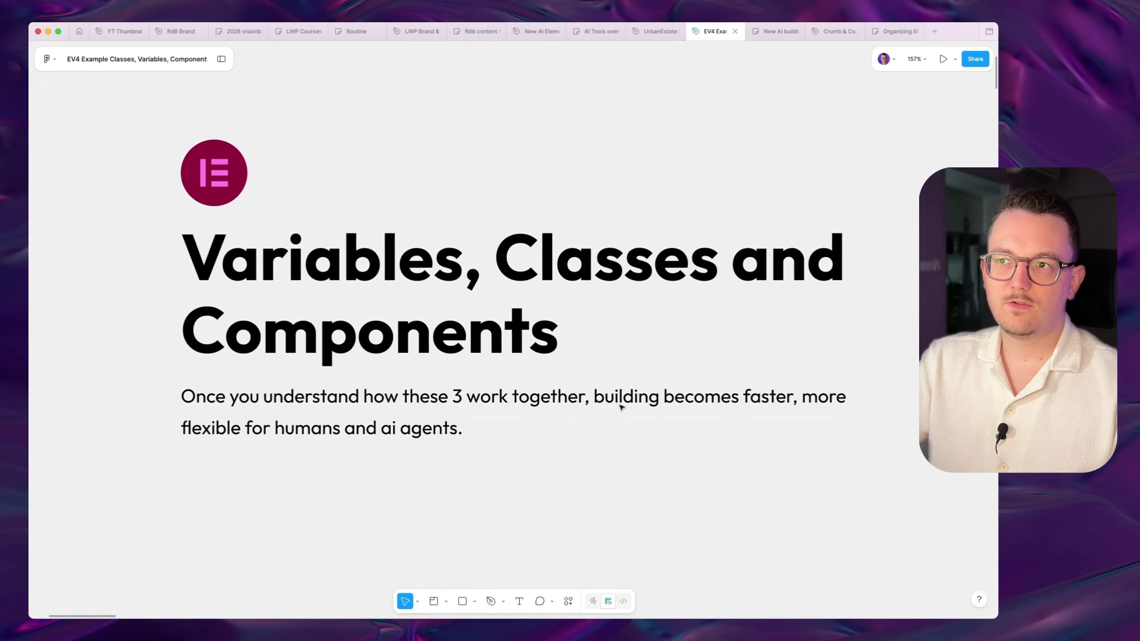